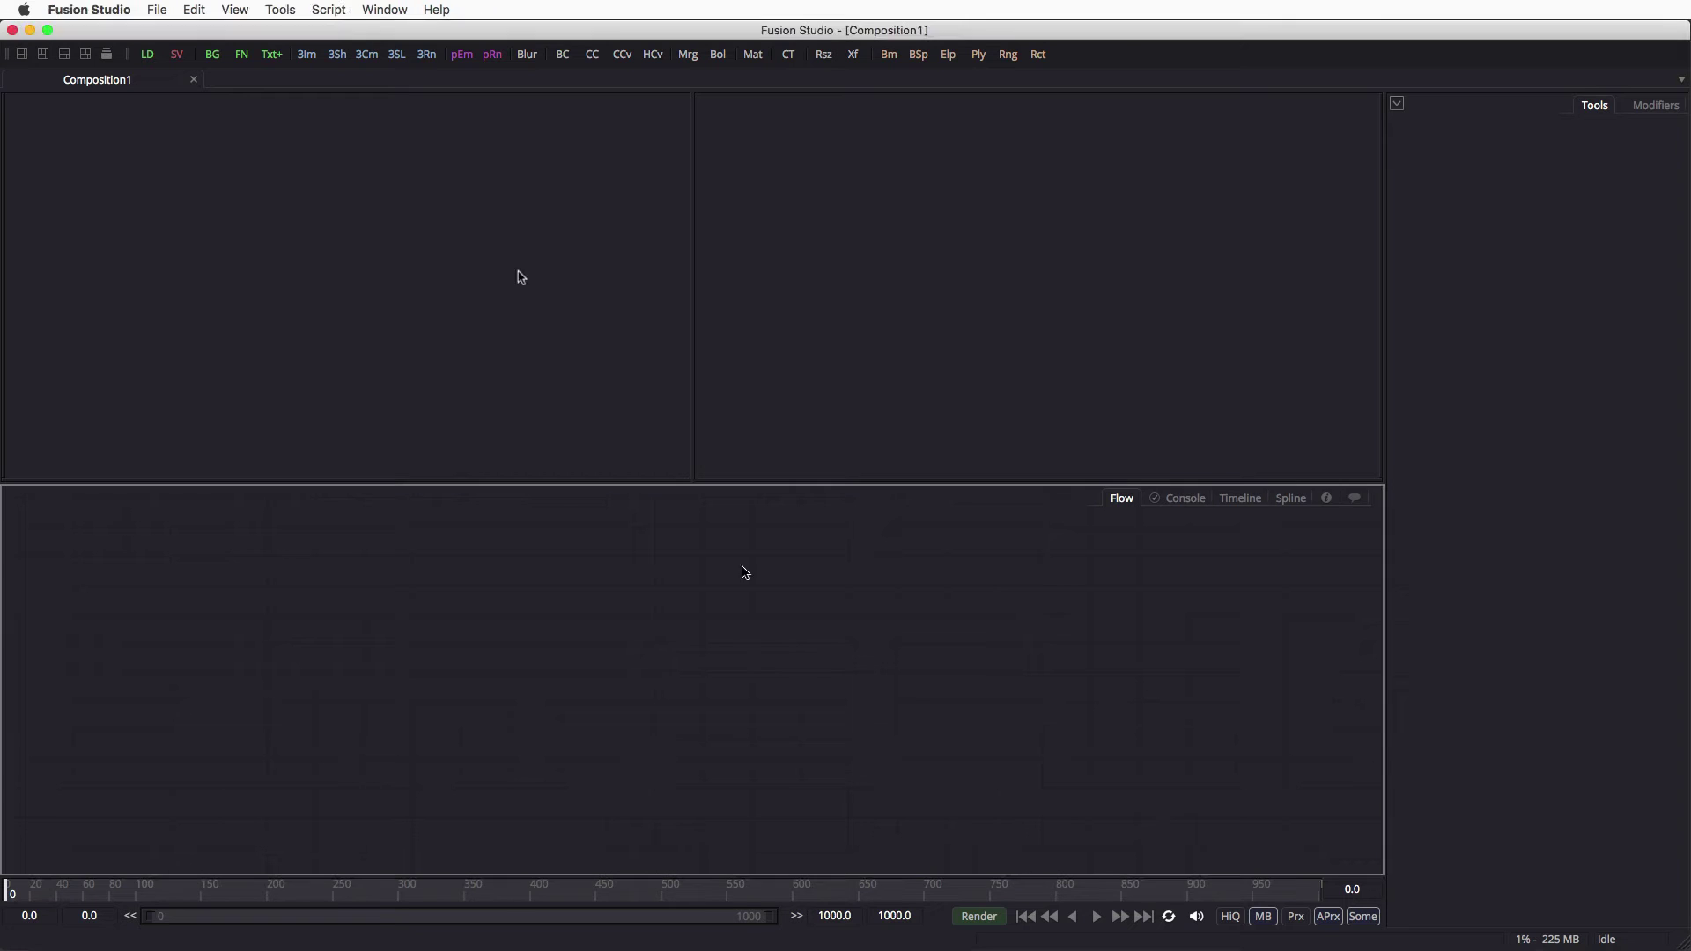
# Step: Import the Under the Bridge PTGui project through the macro scripts' PTGui importer
pyautogui.click(350, 9)
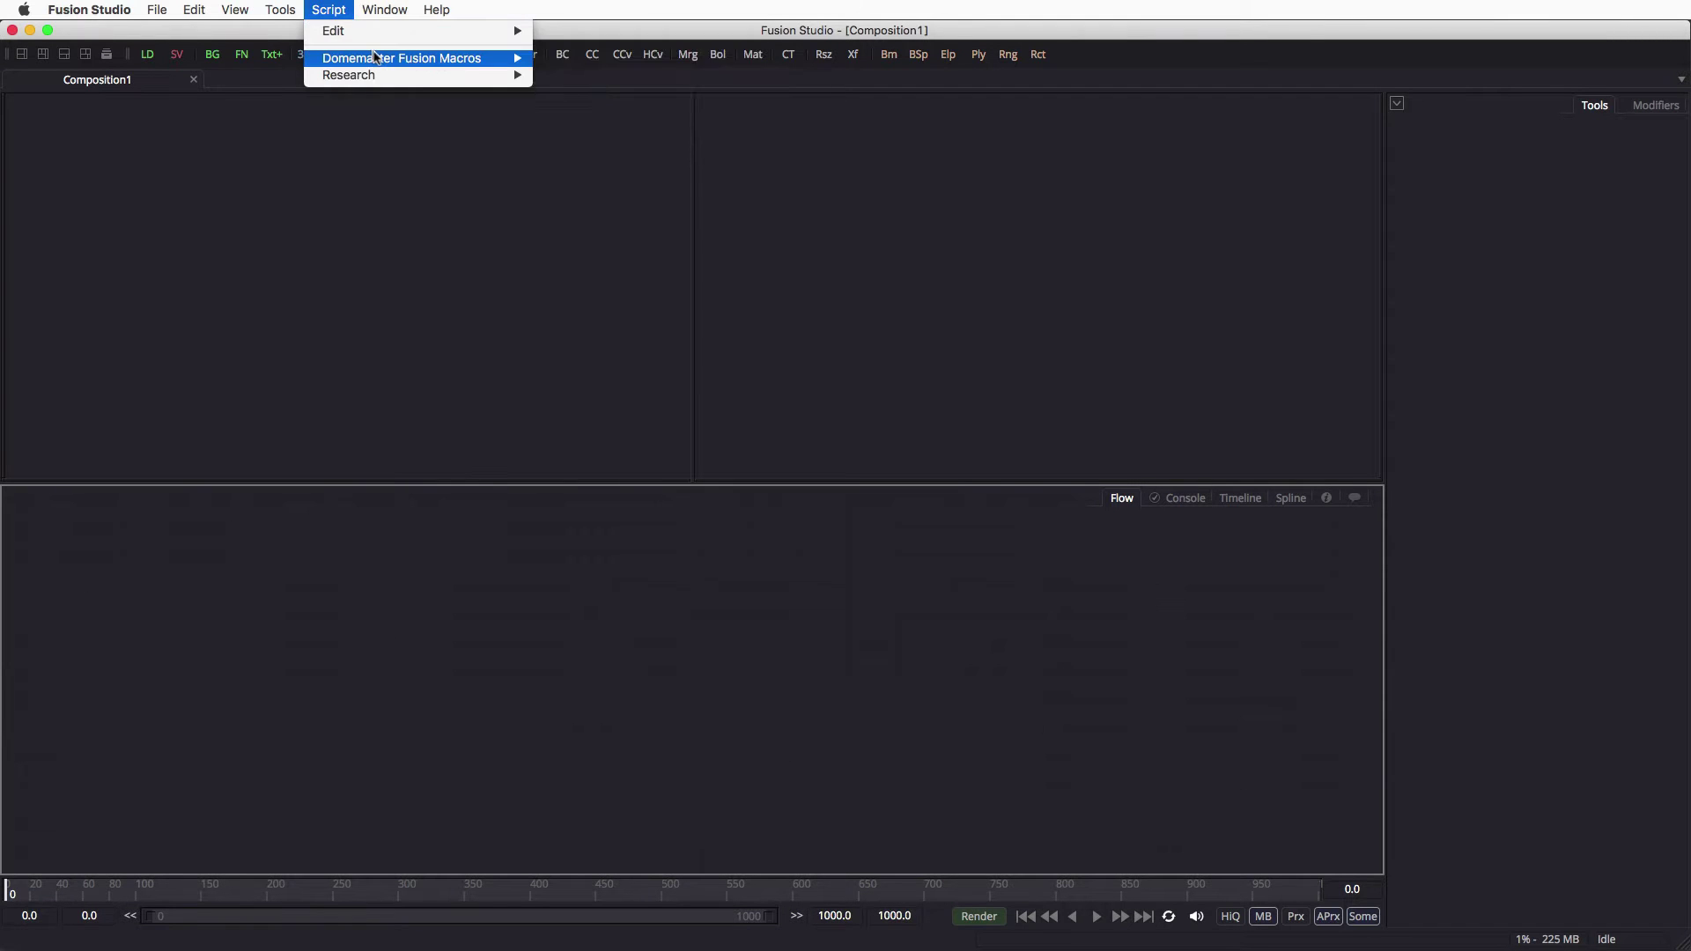
pyautogui.moveTo(378, 58)
pyautogui.moveTo(598, 108)
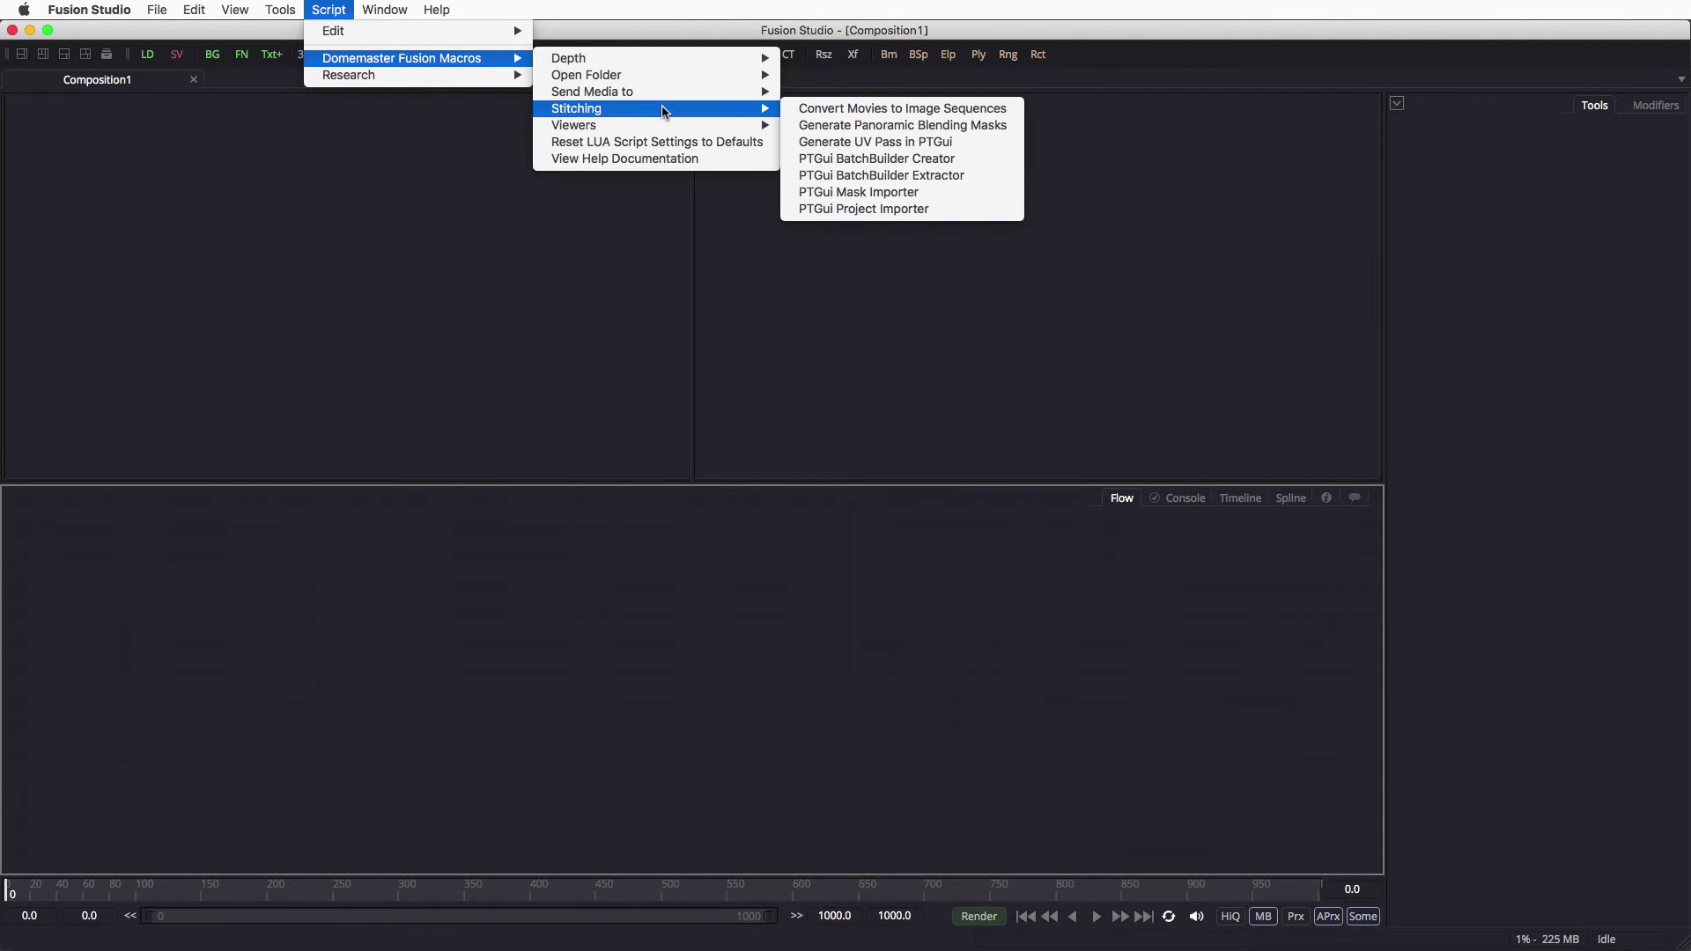
pyautogui.click(933, 206)
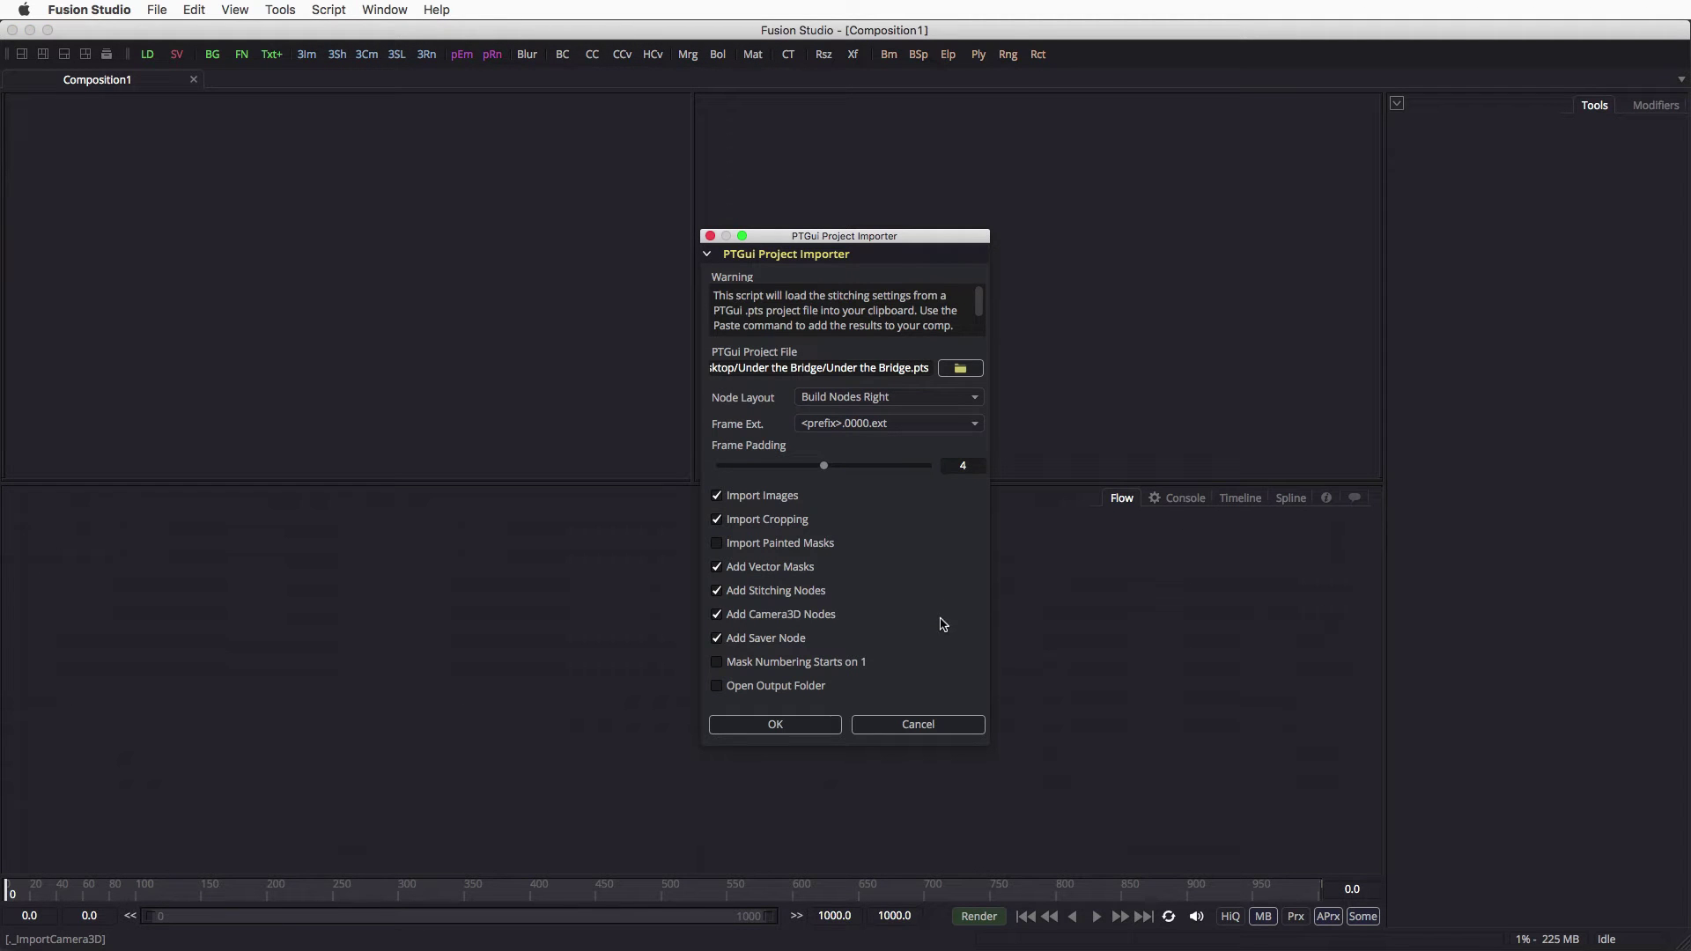
pyautogui.click(809, 728)
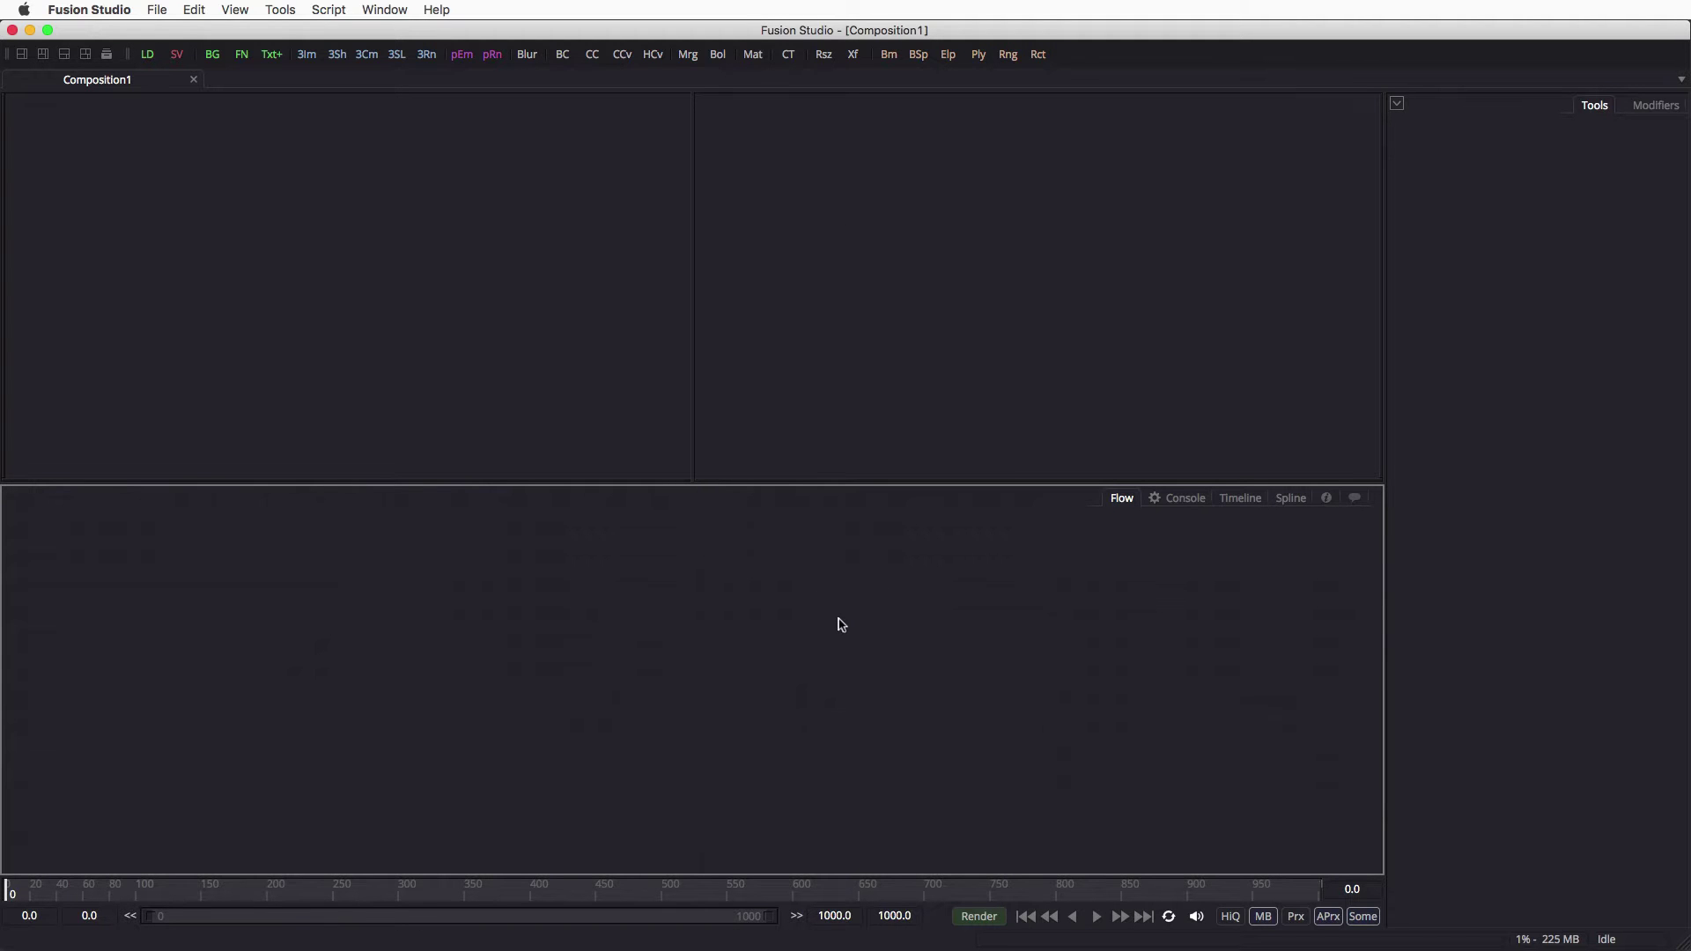
# Step: Show the ptMerge3D1 camera rig in the left viewer and orbit the 3D scene
pyautogui.moveTo(1152, 646); pyautogui.dragTo(696, 609)
pyautogui.click(863, 619)
pyautogui.click(1255, 680)
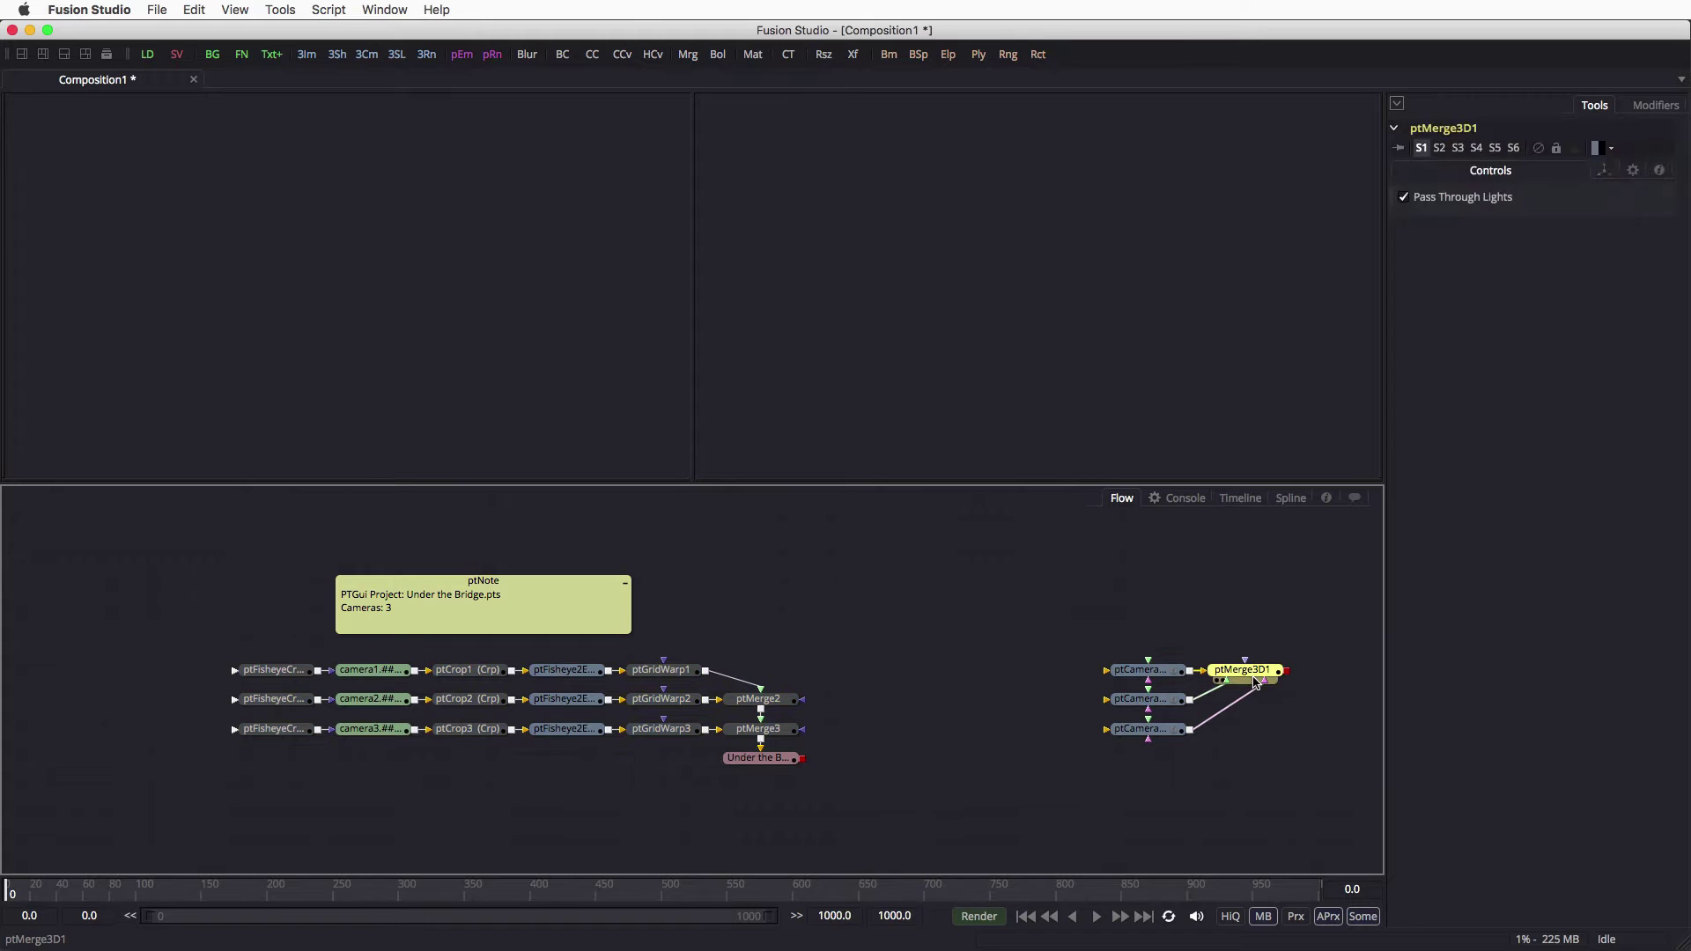
pyautogui.press('1')
pyautogui.moveTo(546, 367); pyautogui.dragTo(476, 345)
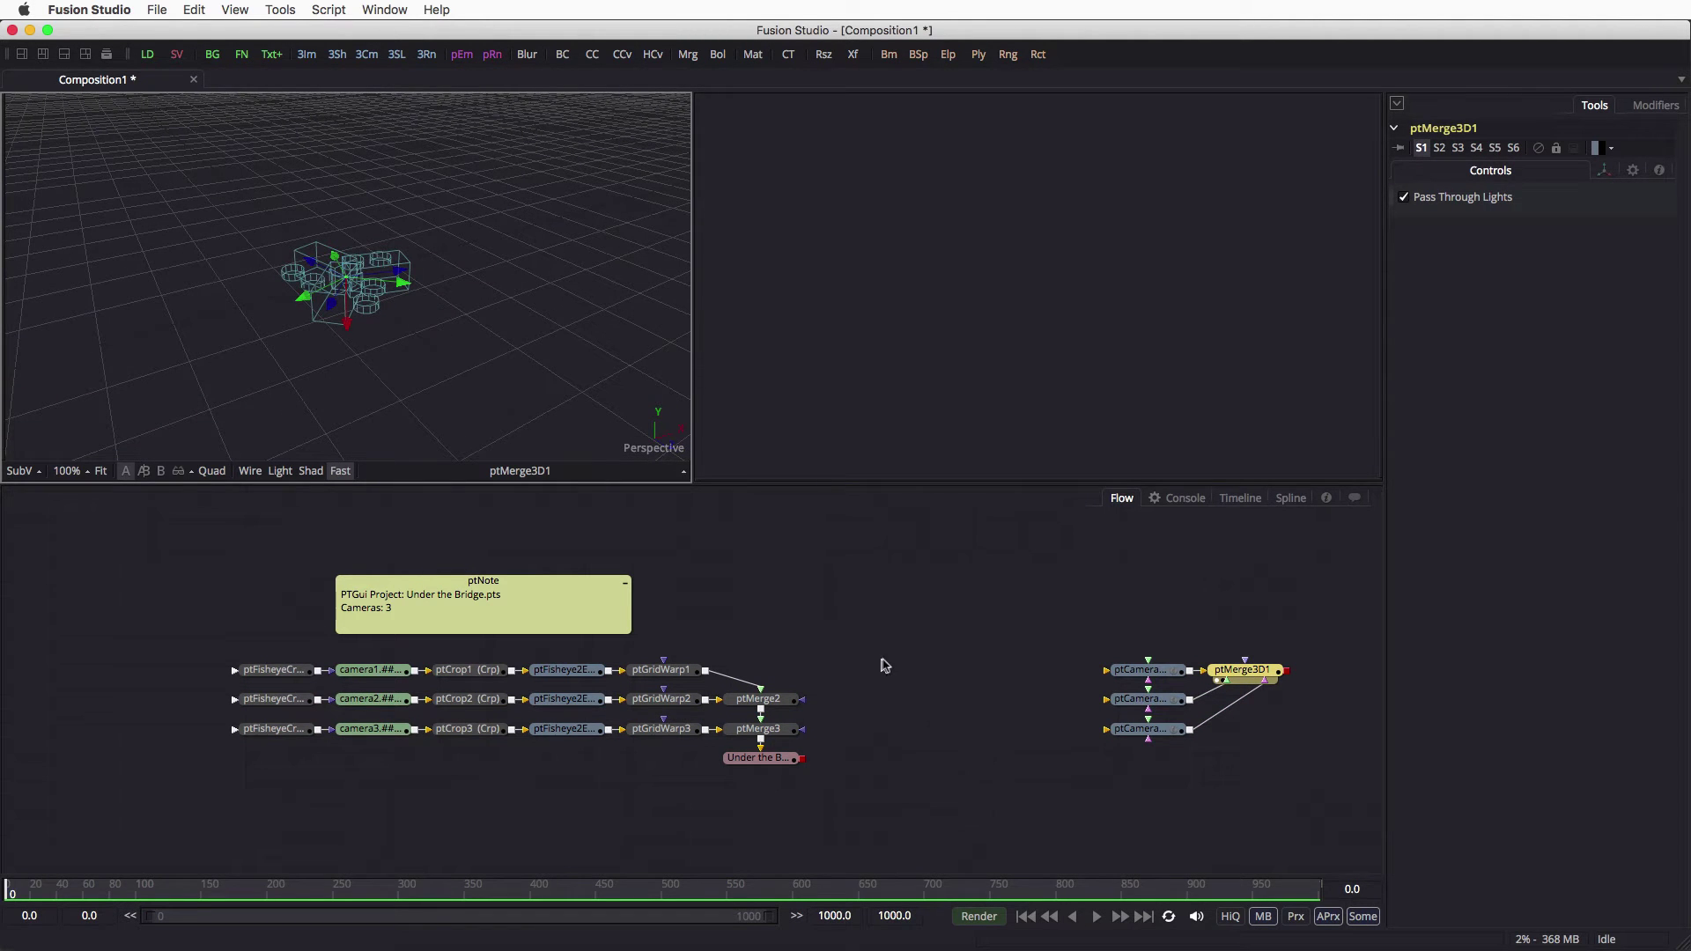
pyautogui.click(377, 674)
# Step: View the camera1, camera2 and camera3 fisheye images in turn, fitting camera1 to the viewer
pyautogui.press('1')
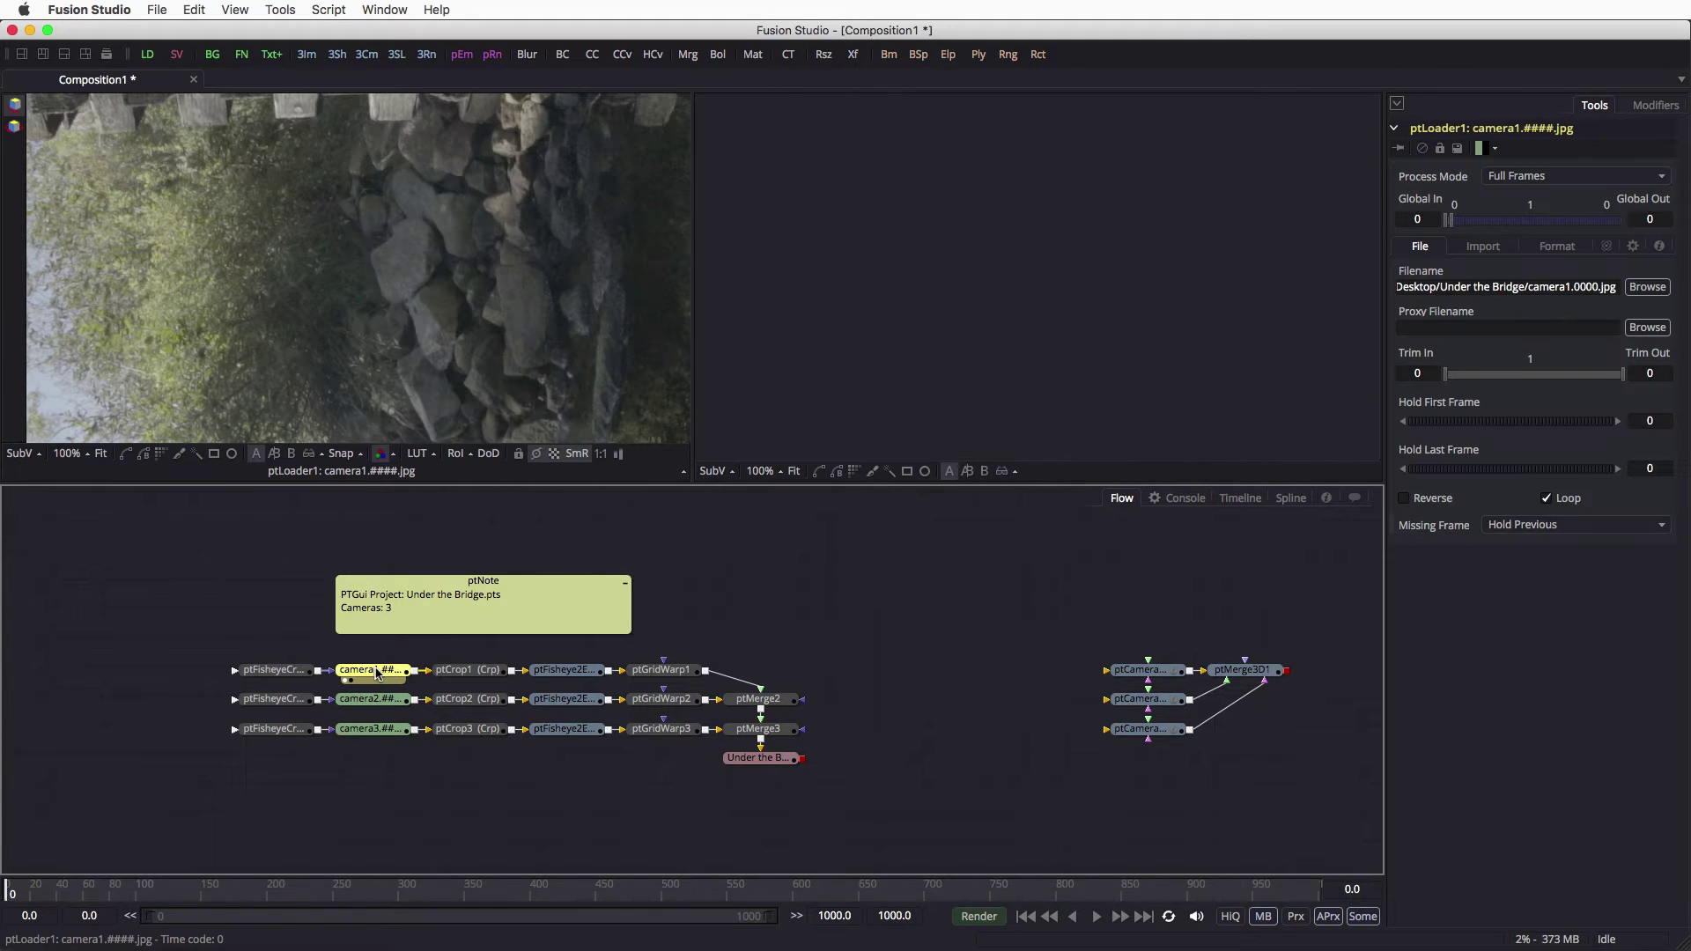
pyautogui.click(100, 452)
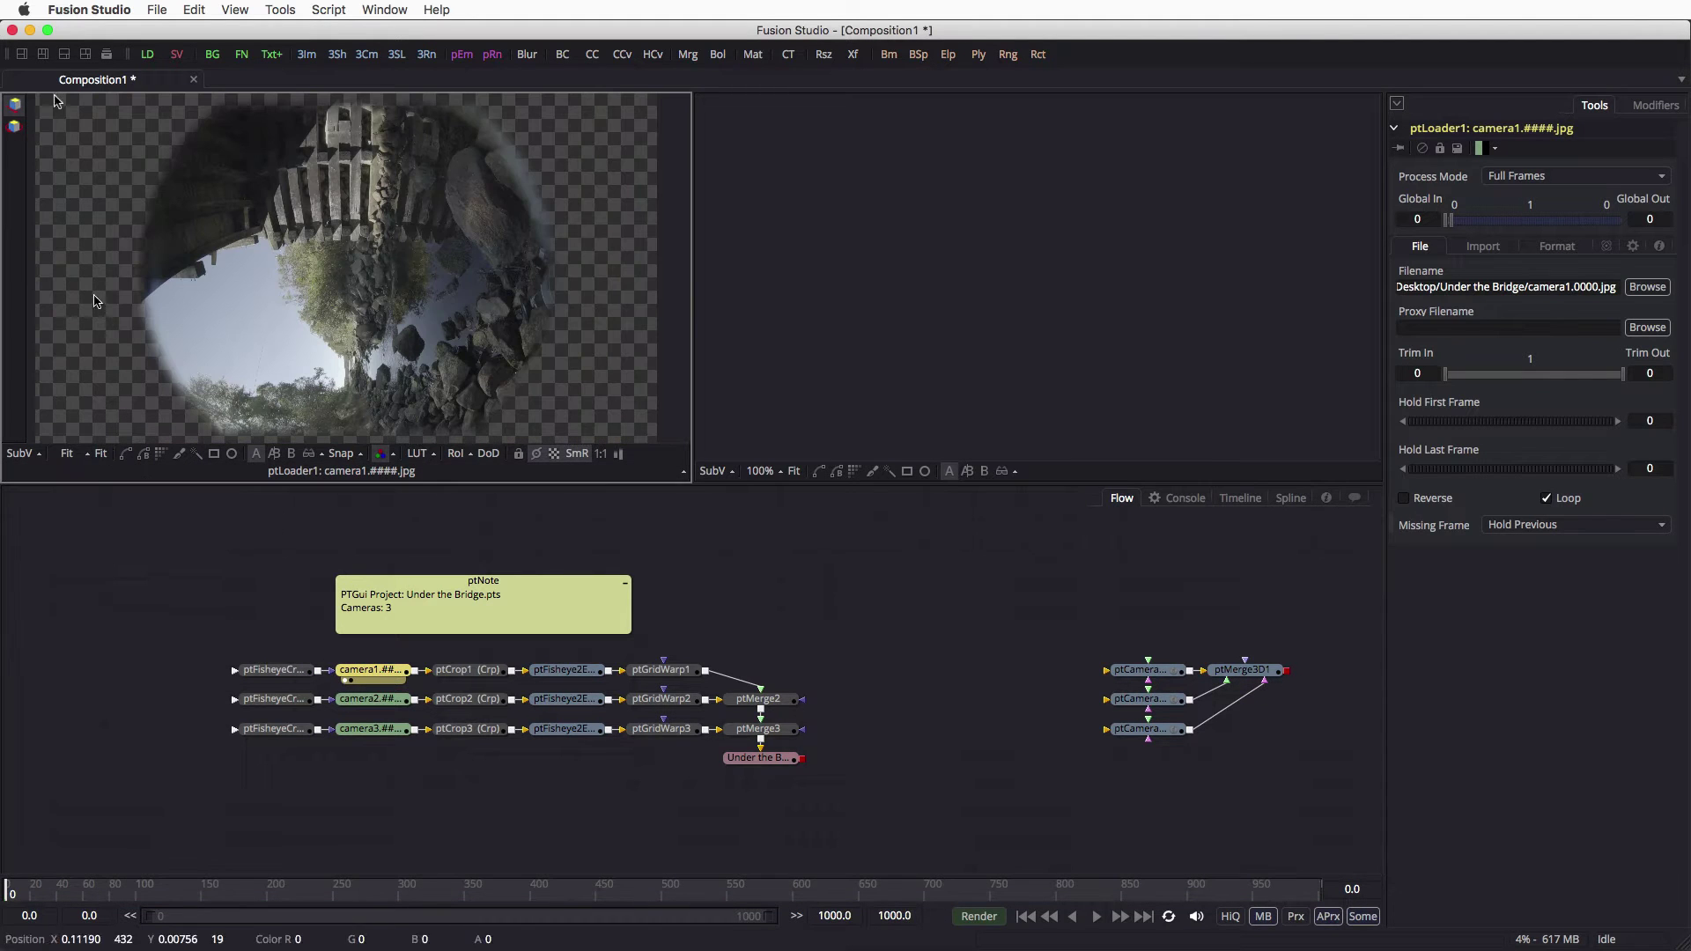
pyautogui.click(370, 700)
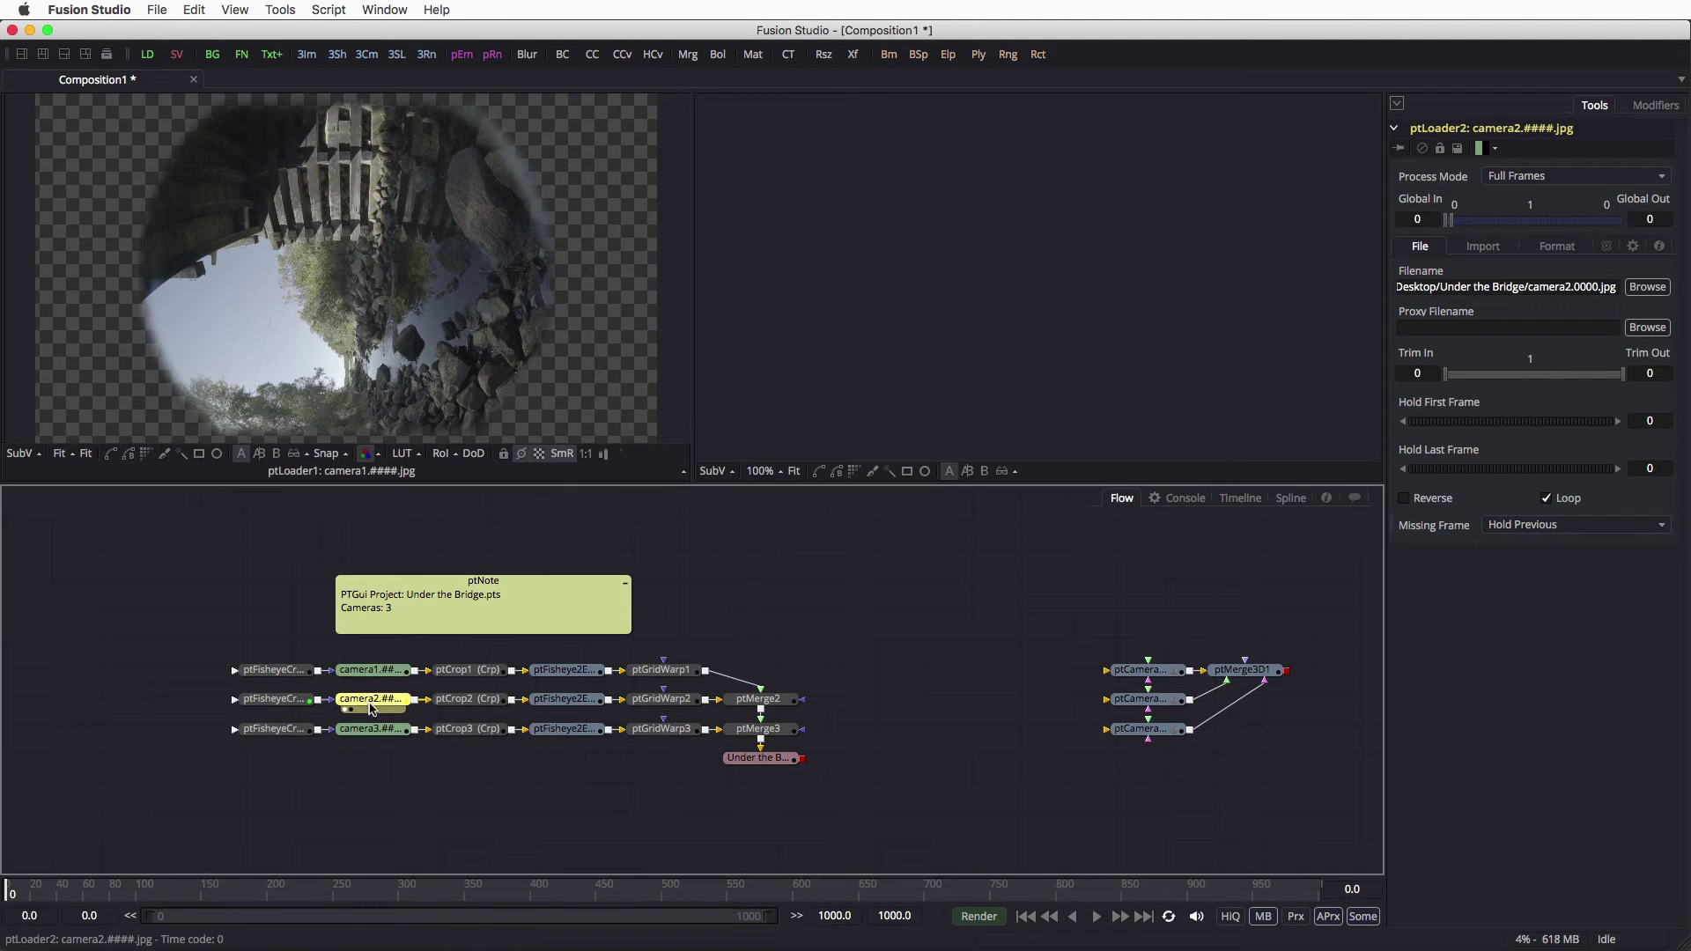
pyautogui.press('1')
pyautogui.click(377, 729)
pyautogui.press('1')
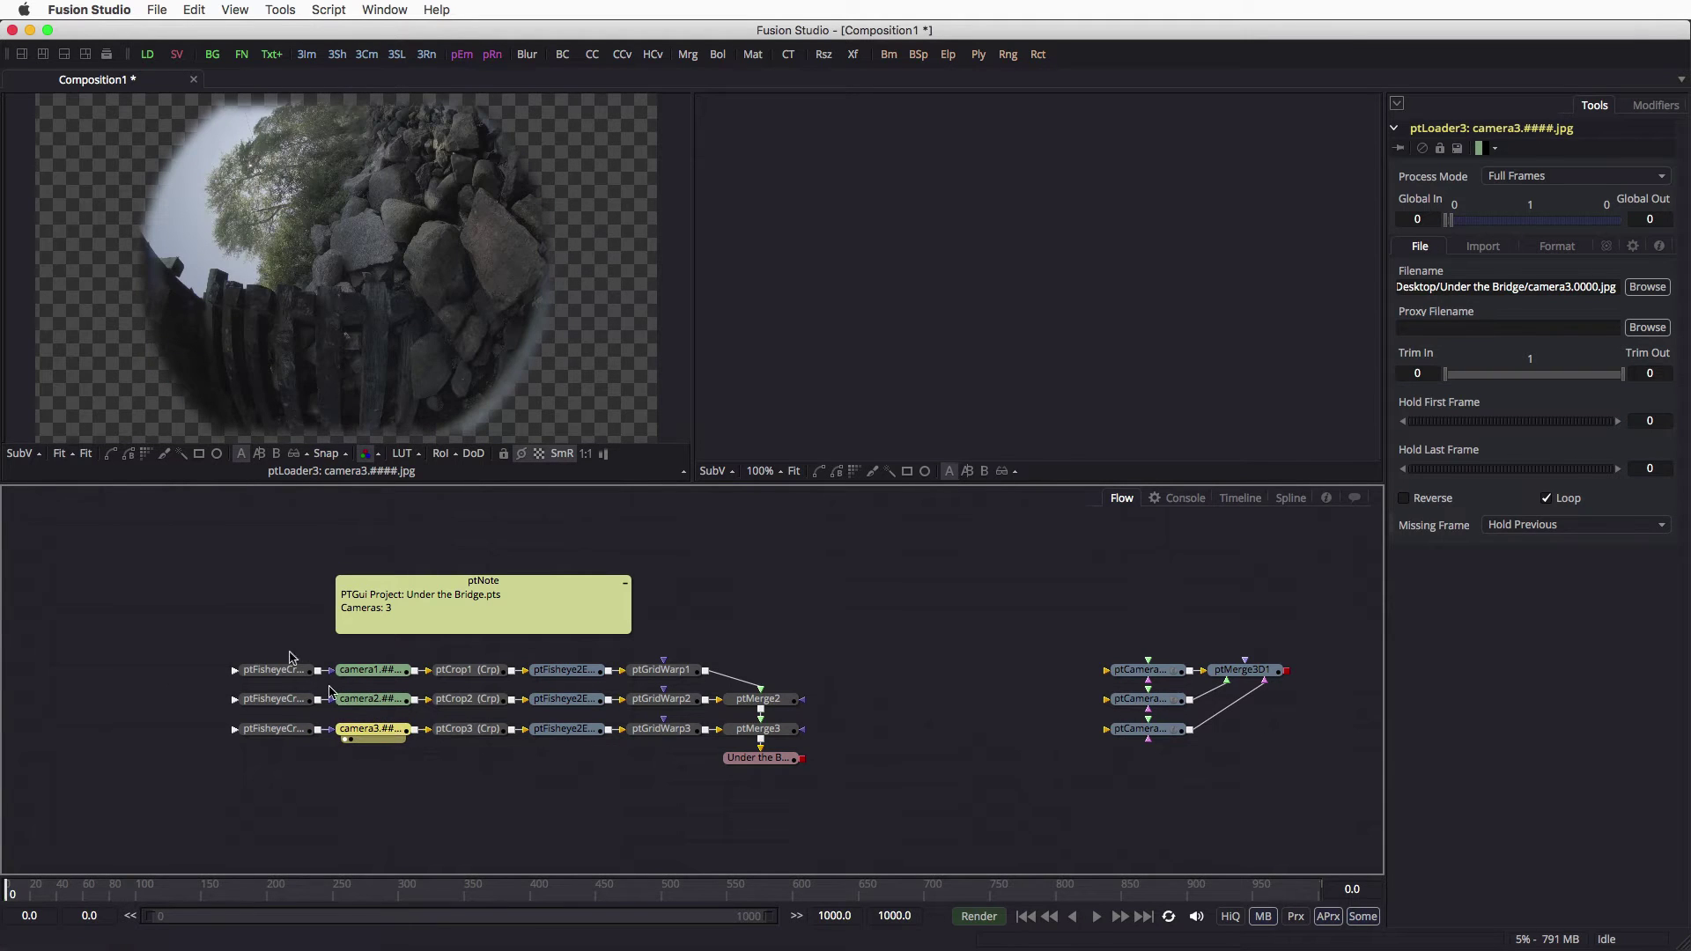
# Step: View the three ptFisheyeCropMask outputs, then return camera1's fisheye image to the left viewer
pyautogui.click(290, 671)
pyautogui.press('1')
pyautogui.click(274, 700)
pyautogui.press('1')
pyautogui.click(274, 729)
pyautogui.press('1')
pyautogui.click(378, 673)
pyautogui.press('1')
pyautogui.click(460, 675)
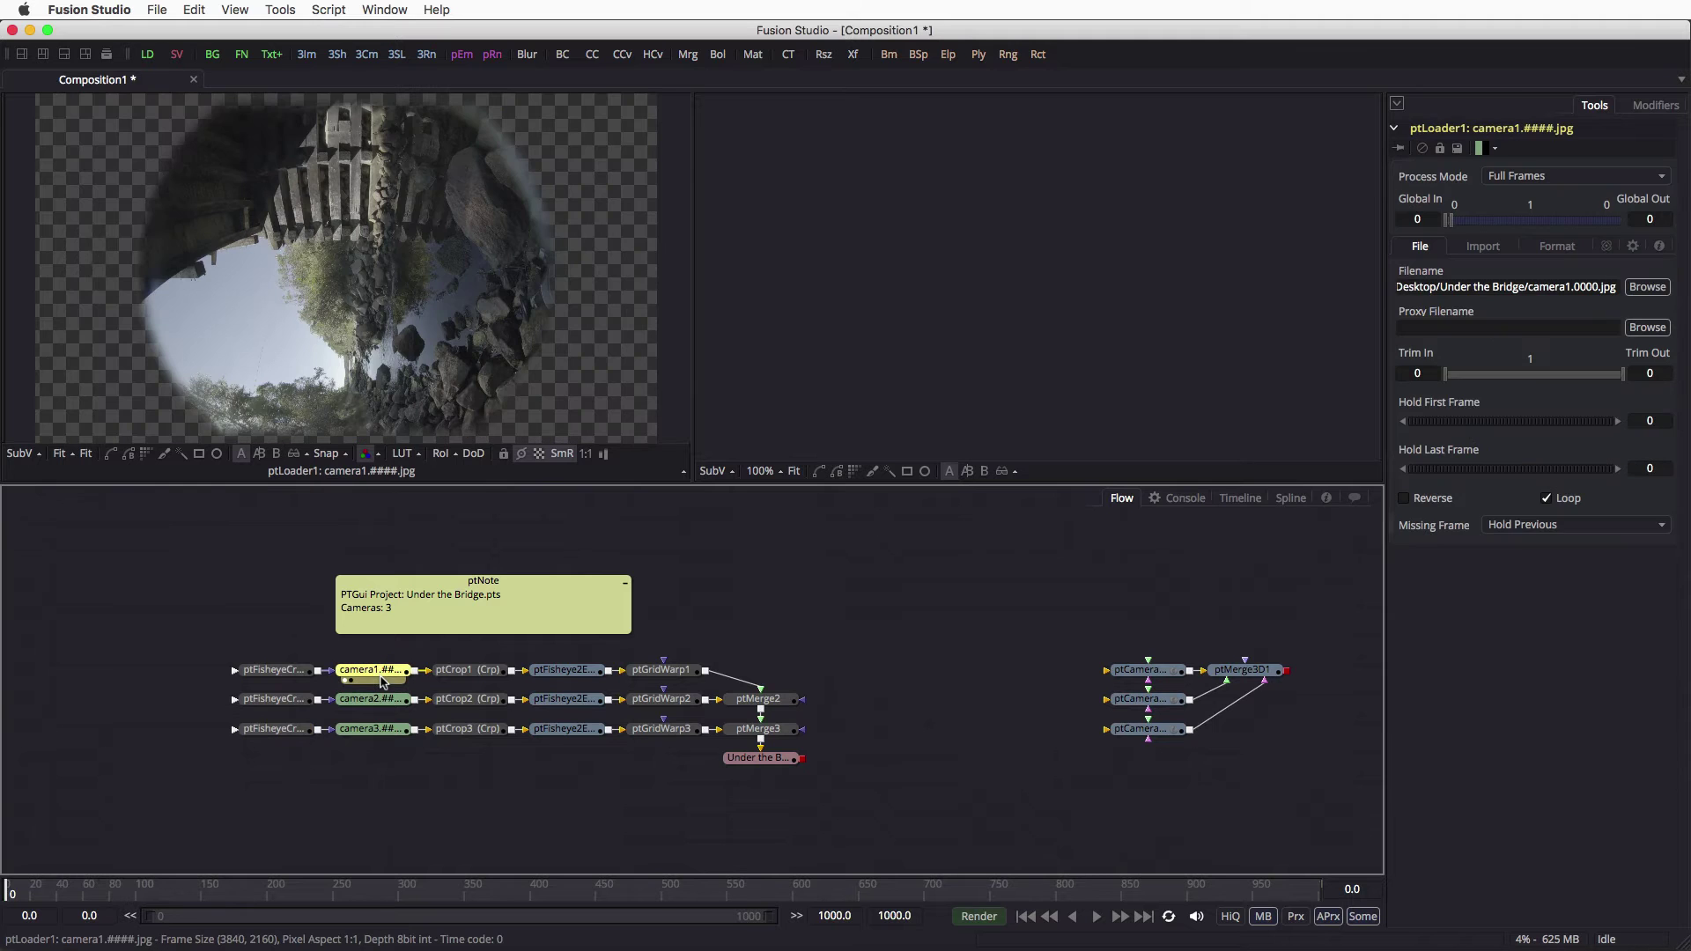
# Step: Show the cropped camera1 image and then its equirectangular conversion in the right viewer
pyautogui.press('2')
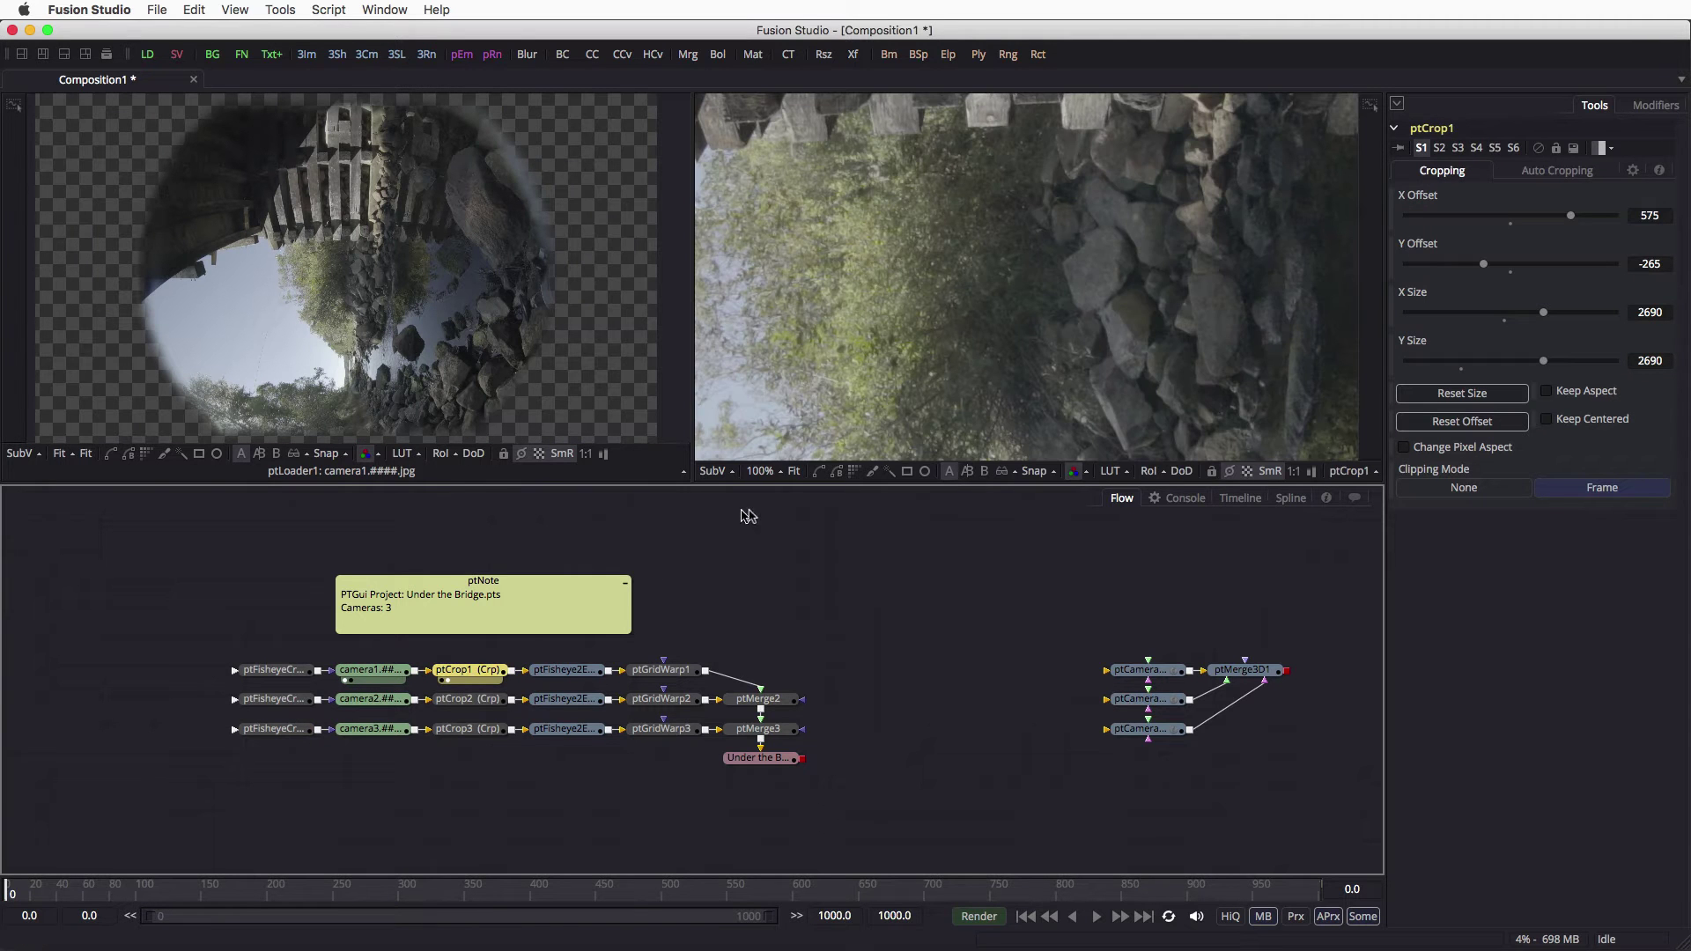
pyautogui.click(793, 473)
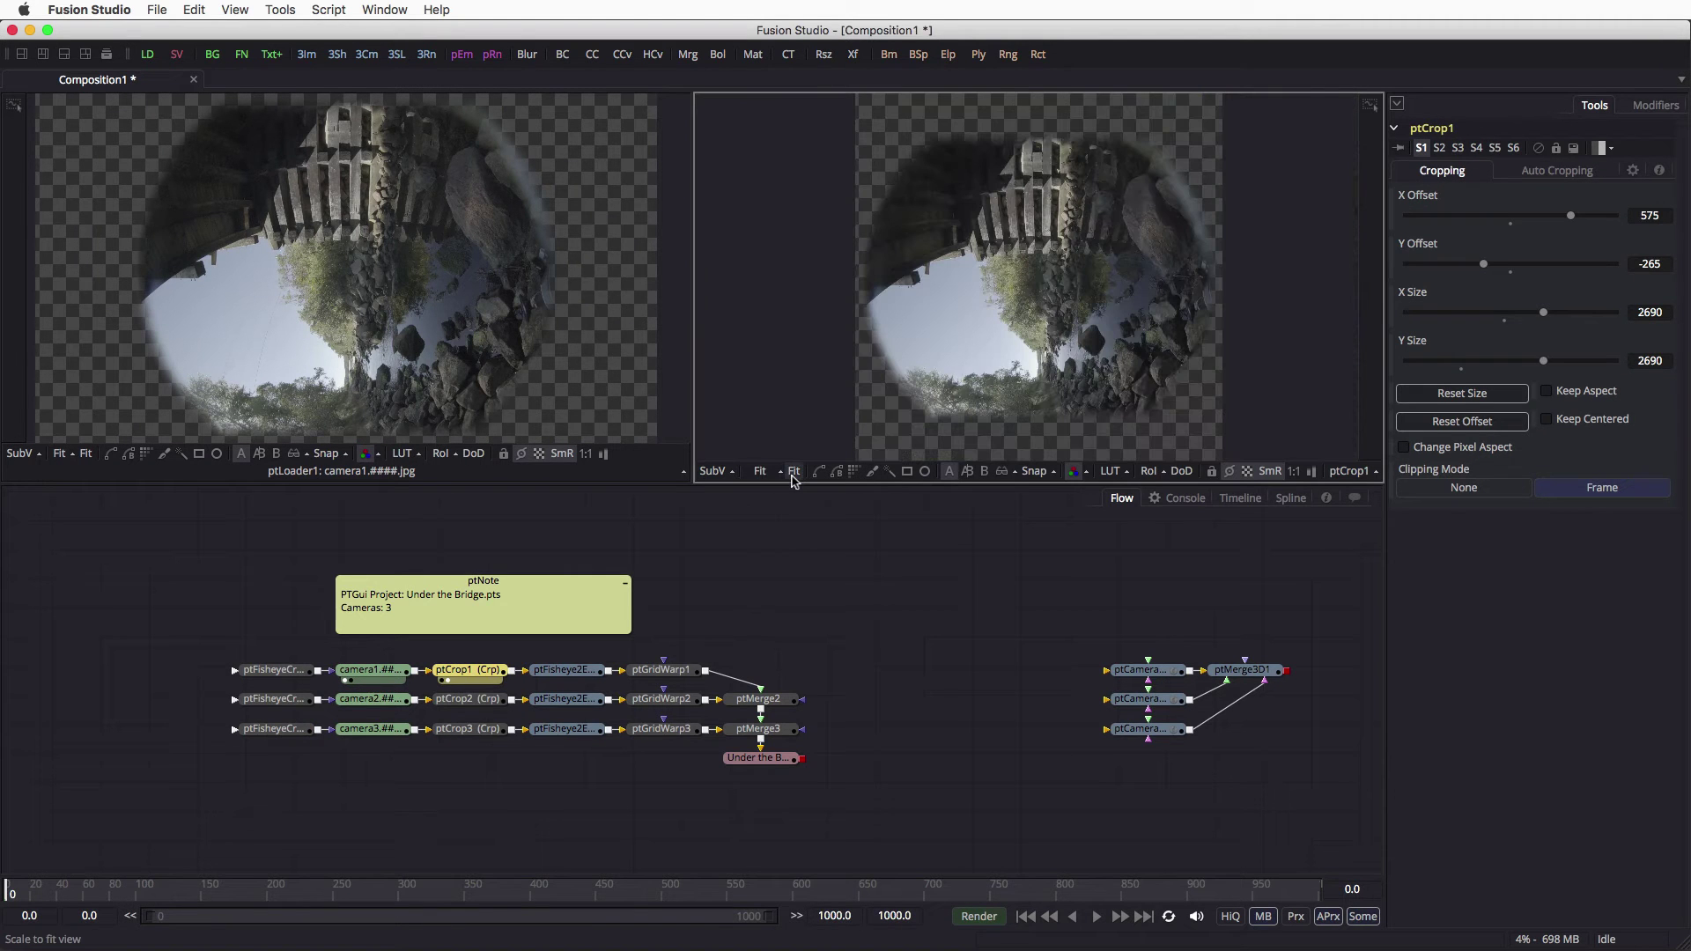
pyautogui.click(560, 671)
pyautogui.press('2')
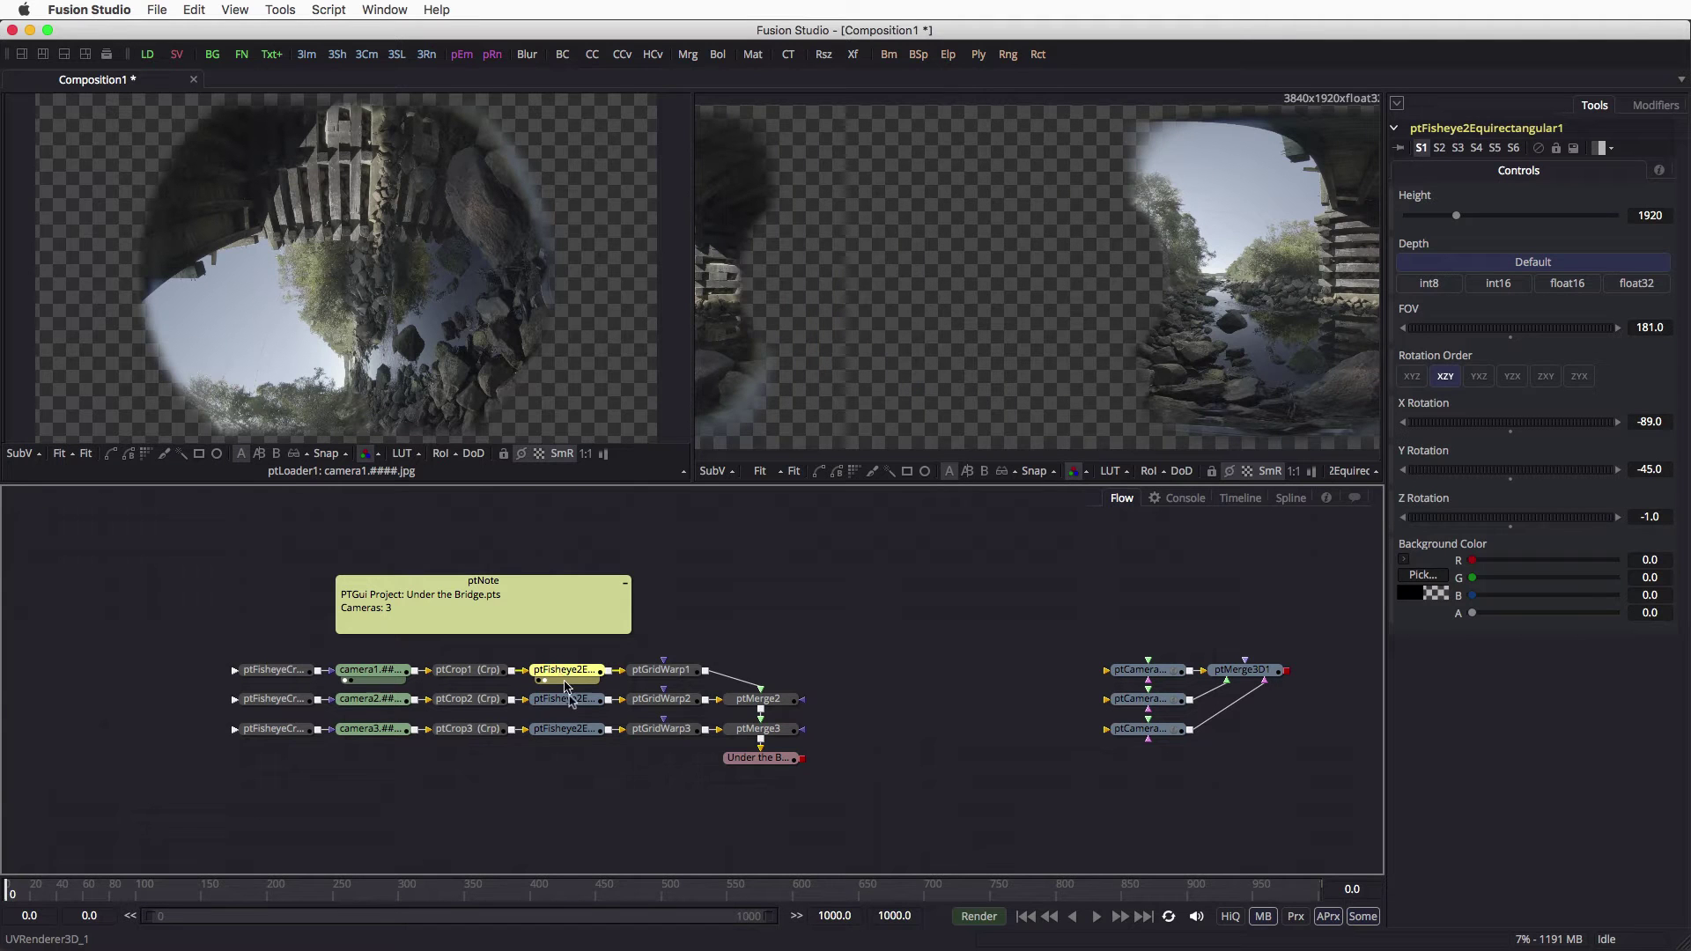
# Step: Compare camera2 and camera3 fisheye sources with their equirectangular conversions
pyautogui.click(372, 699)
pyautogui.press('1')
pyautogui.click(579, 701)
pyautogui.press('2')
pyautogui.click(371, 729)
pyautogui.press('1')
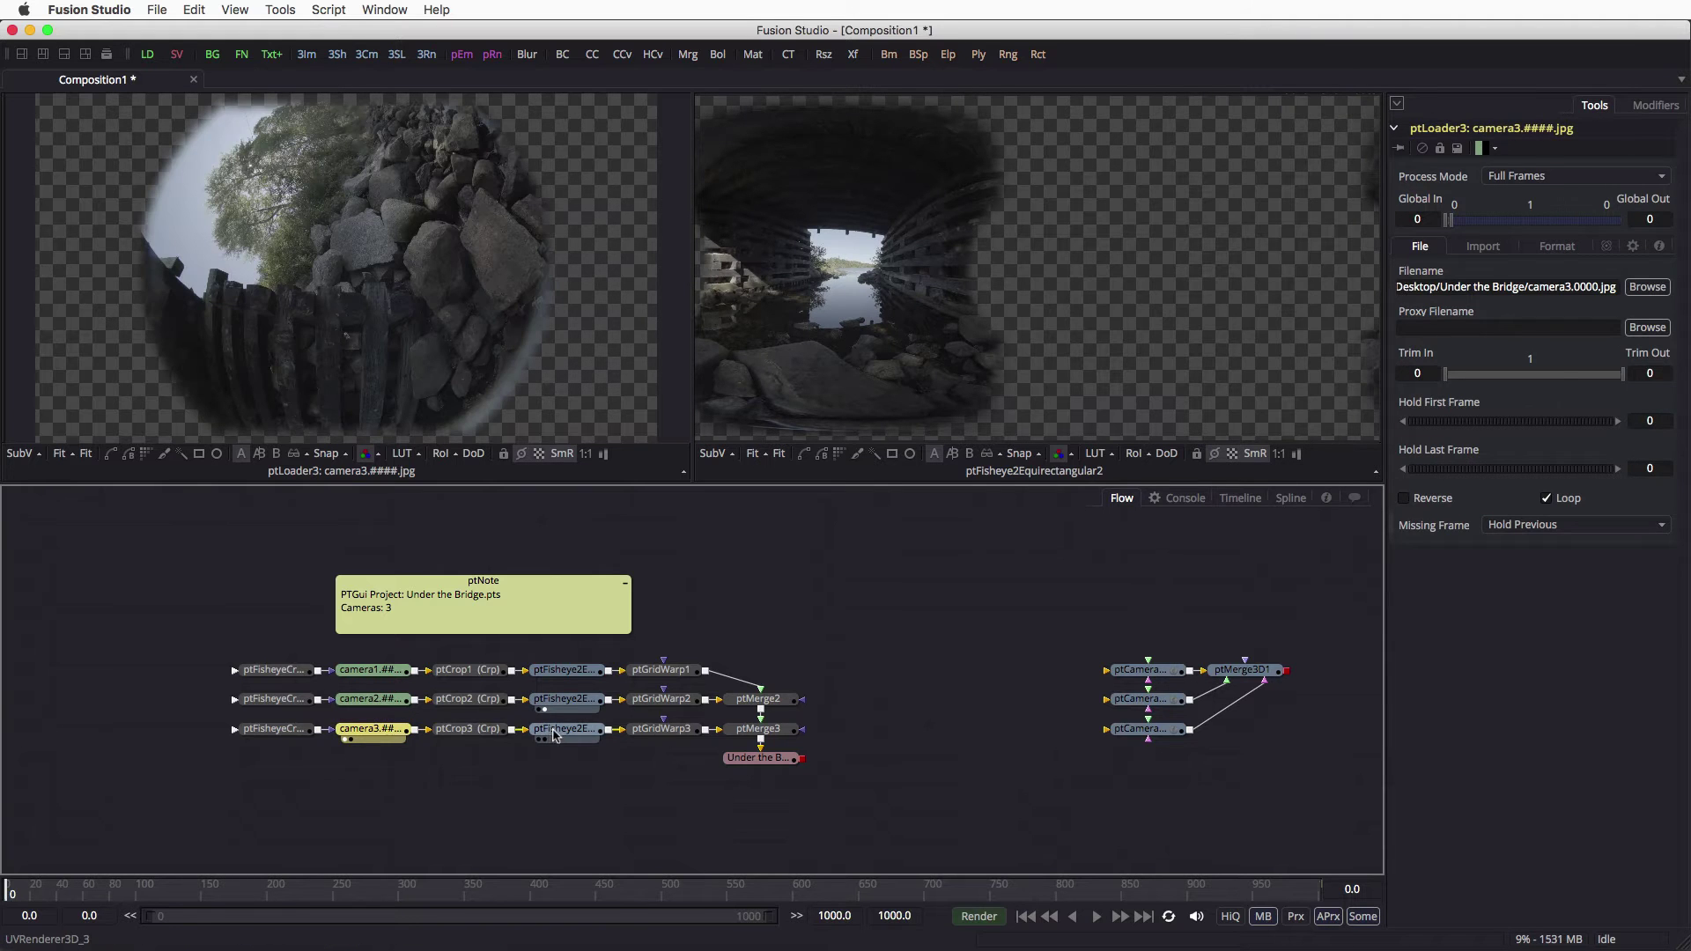
pyautogui.click(555, 730)
pyautogui.press('2')
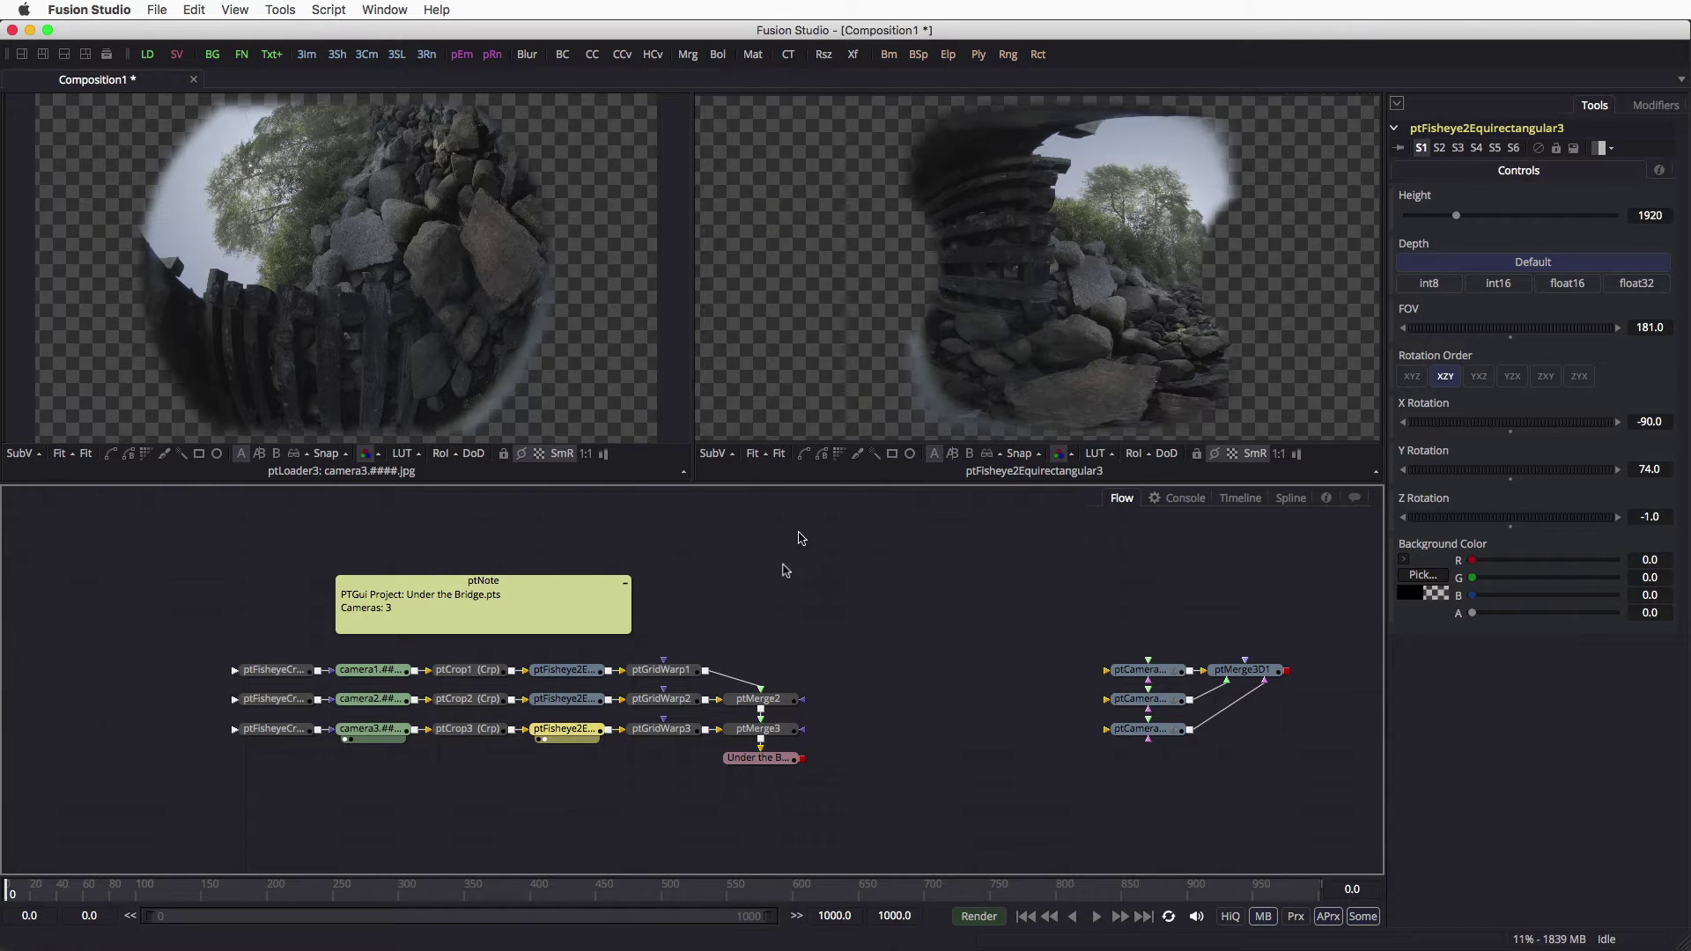
# Step: Fit ptMerge3's stitched 3840×1920 panorama on the right with camera1's fisheye image on the left
pyautogui.click(764, 731)
pyautogui.press('2')
pyautogui.press('2')
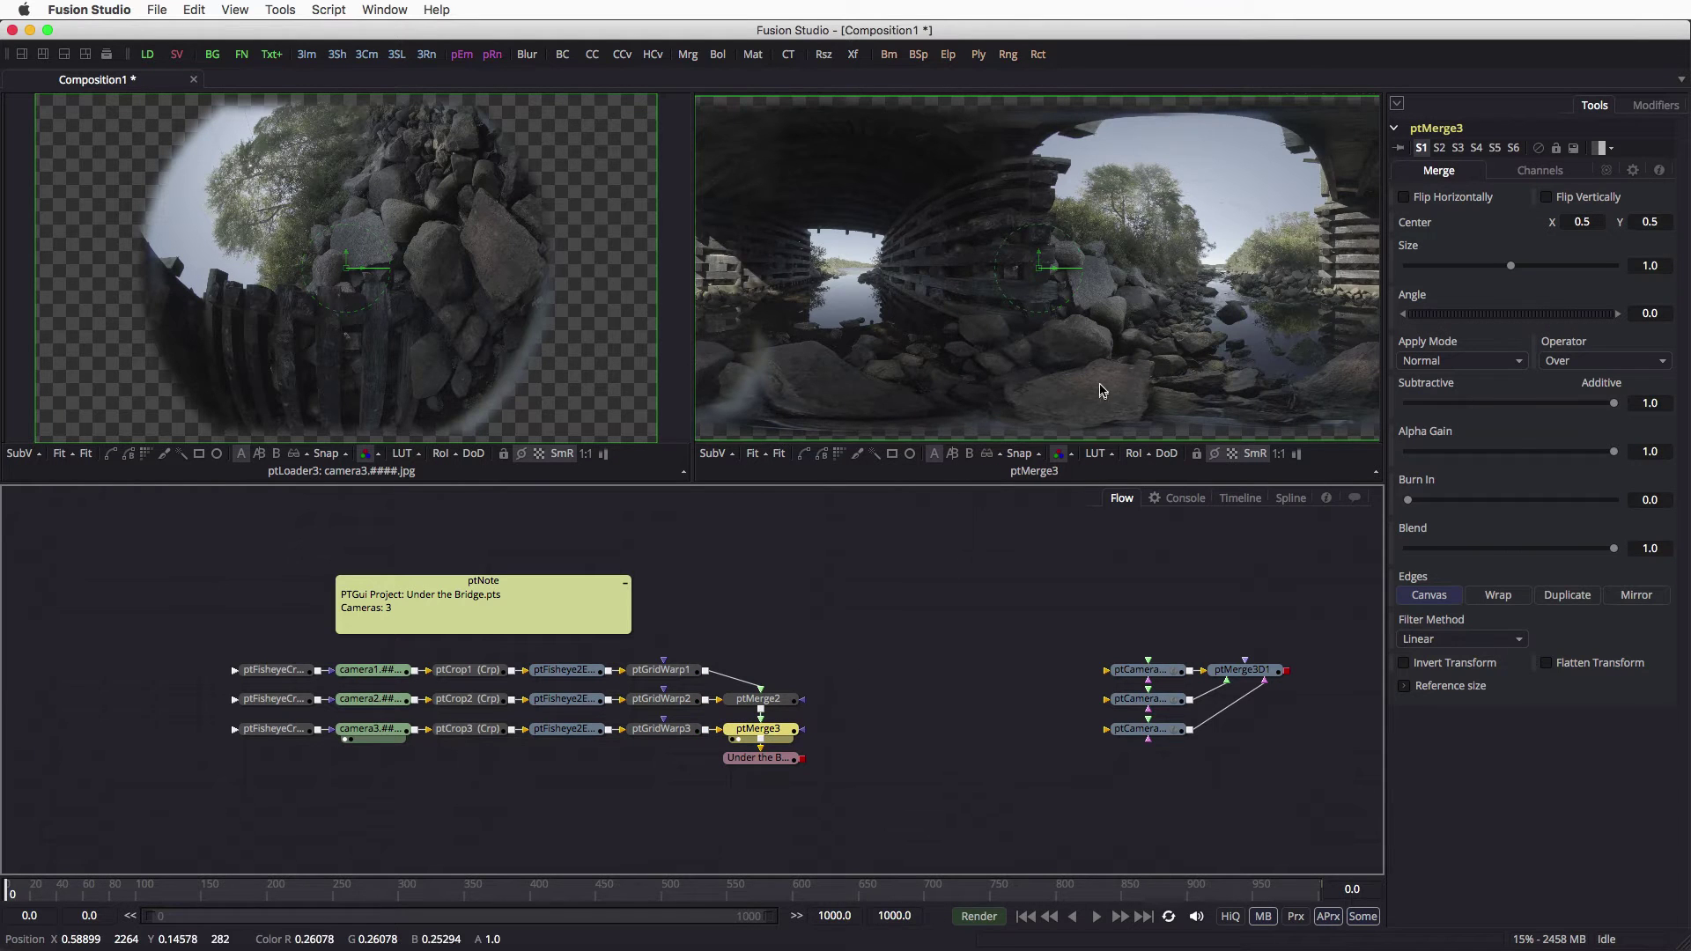
pyautogui.hotkey('ctrl', 'f')
pyautogui.click(377, 675)
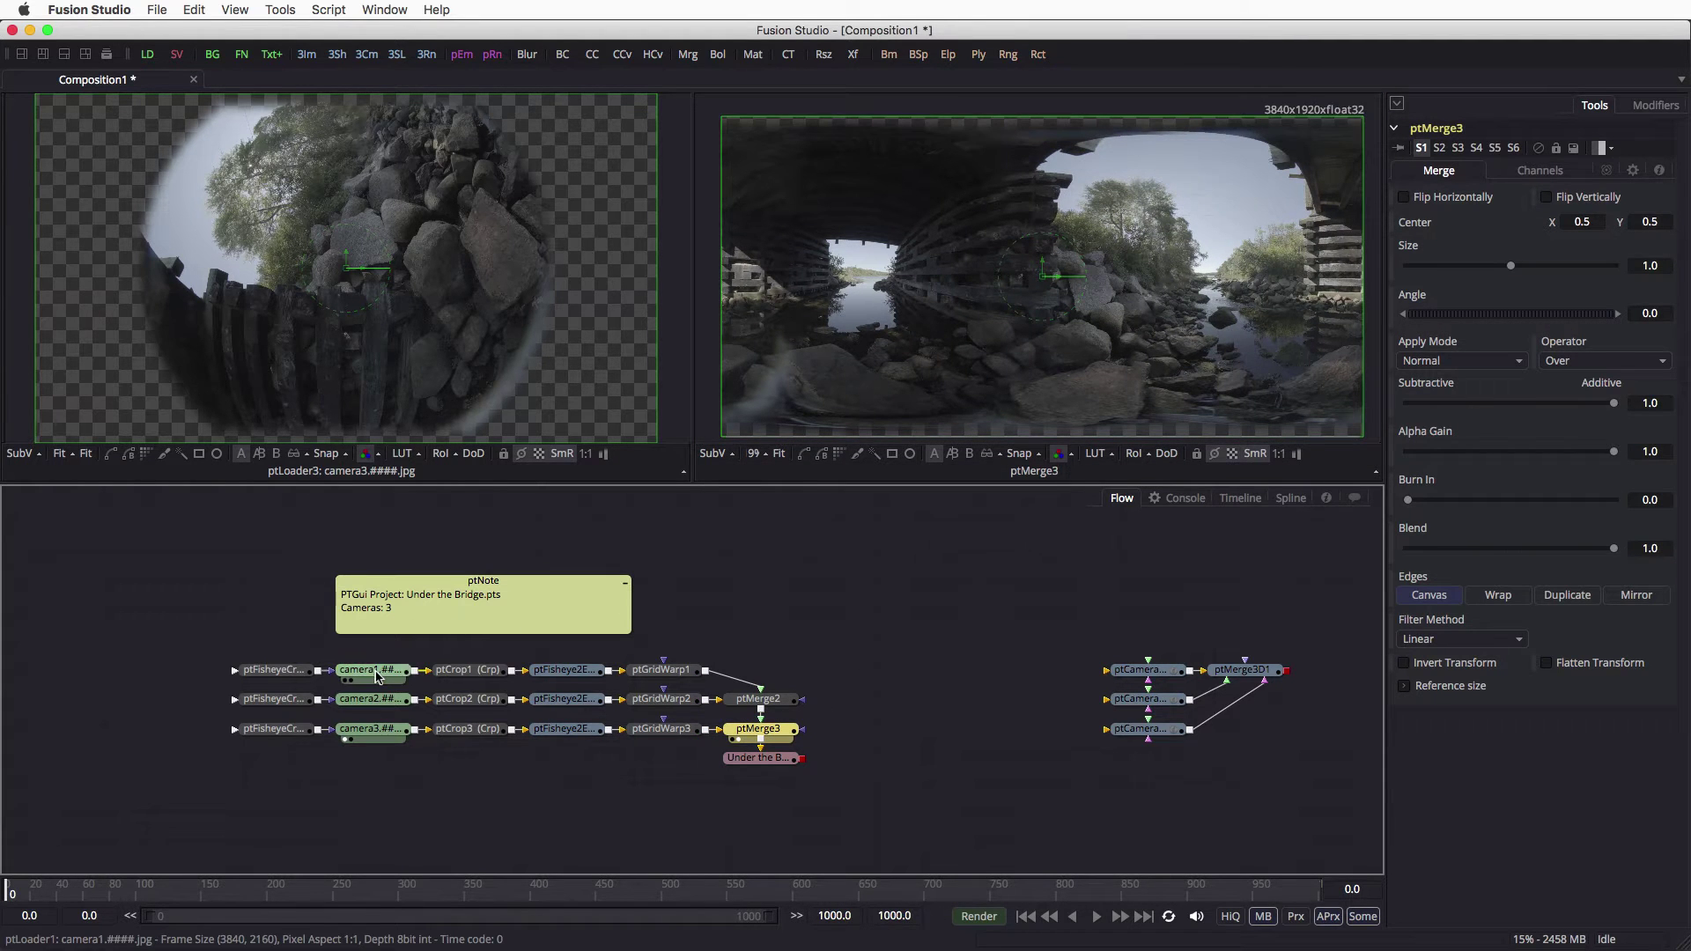
pyautogui.press('1')
pyautogui.click(152, 679)
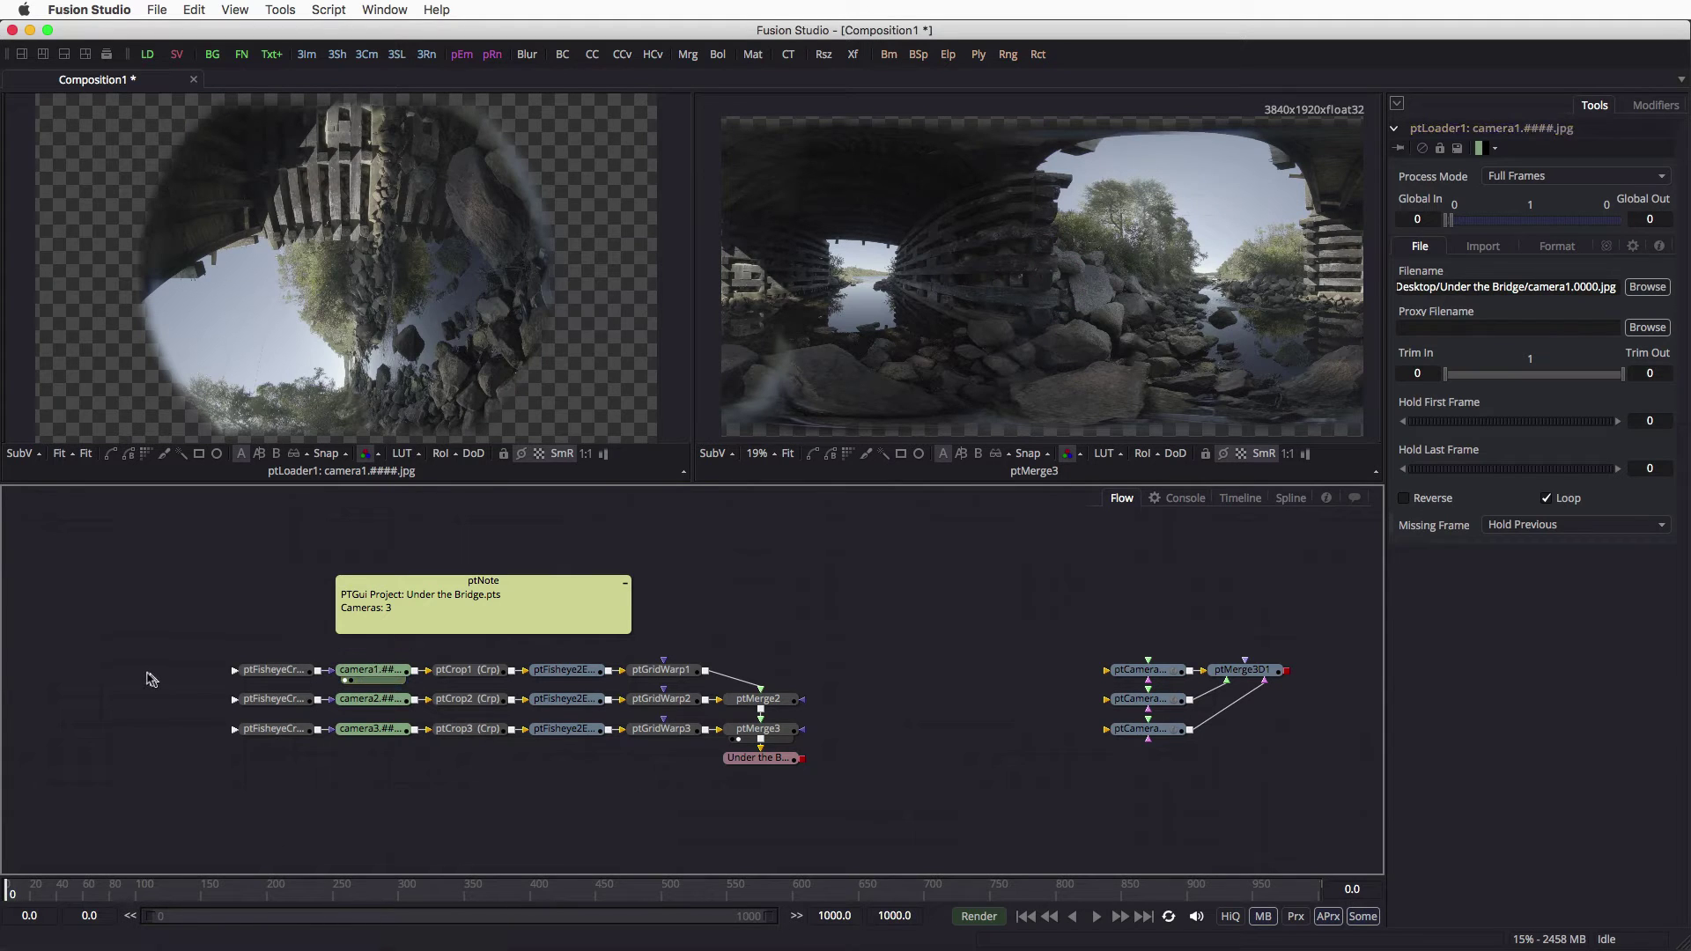
# Step: Add a BSpline mask on ptFisheyeCrop1 and outline the rocky pillar on camera1's right
pyautogui.hotkey('shift', 'b')
pyautogui.moveTo(154, 679); pyautogui.dragTo(255, 674)
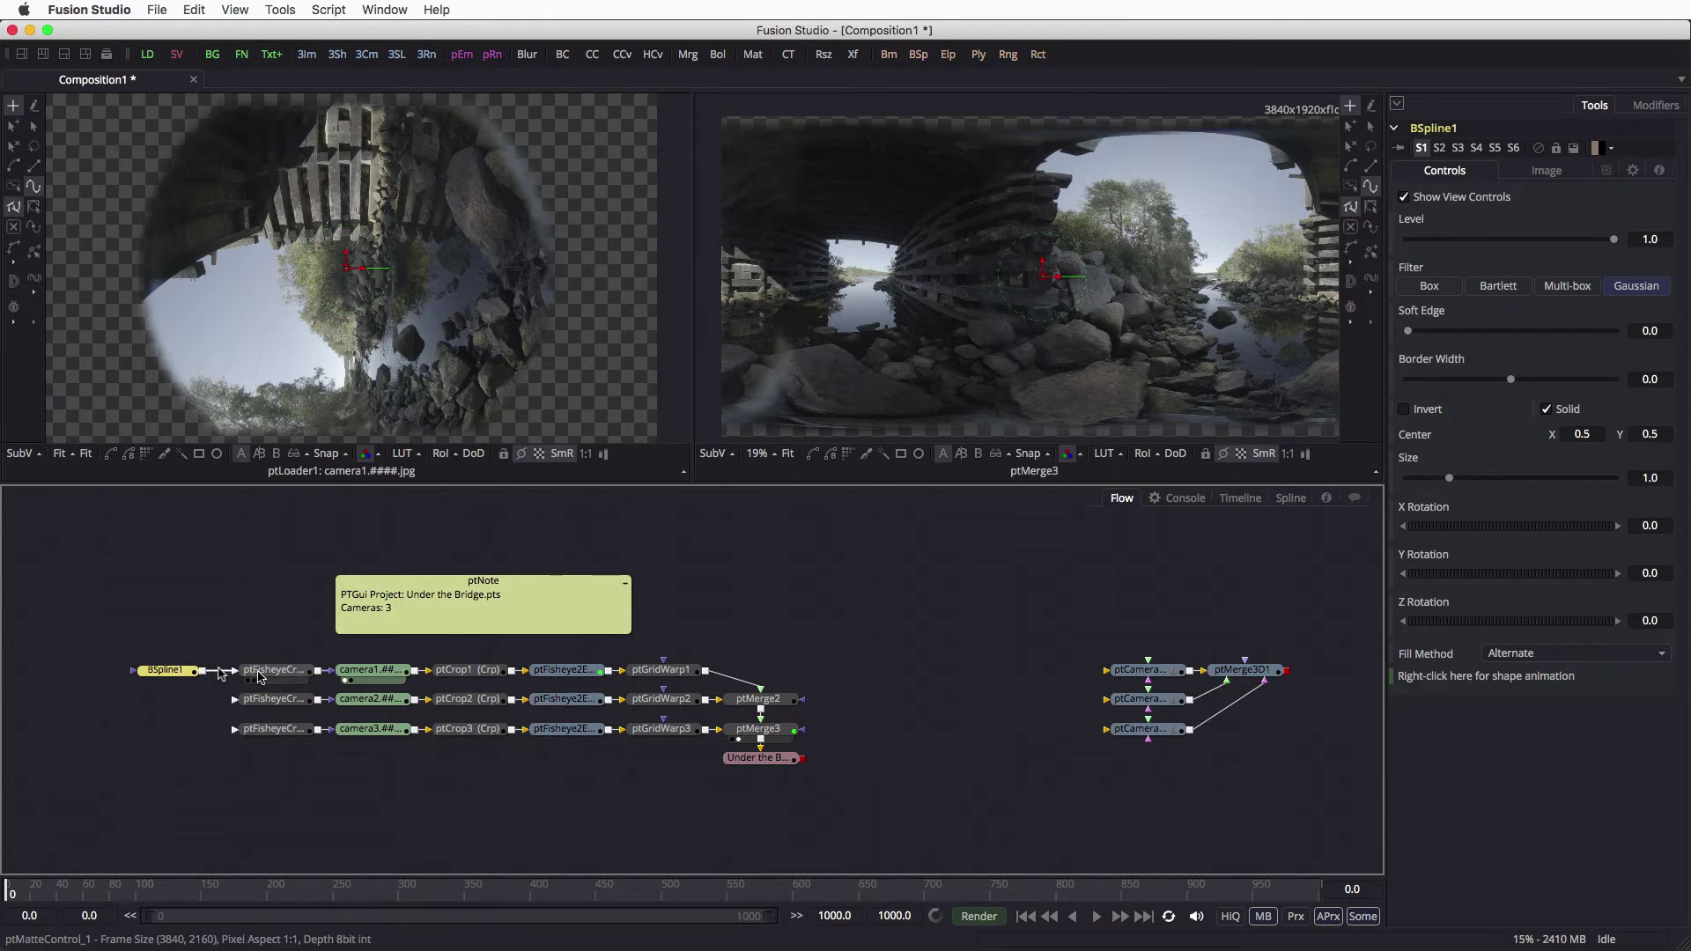
pyautogui.click(440, 106)
pyautogui.click(480, 137)
pyautogui.click(515, 193)
pyautogui.click(535, 272)
pyautogui.click(549, 326)
pyautogui.click(586, 322)
pyautogui.click(609, 206)
pyautogui.click(545, 99)
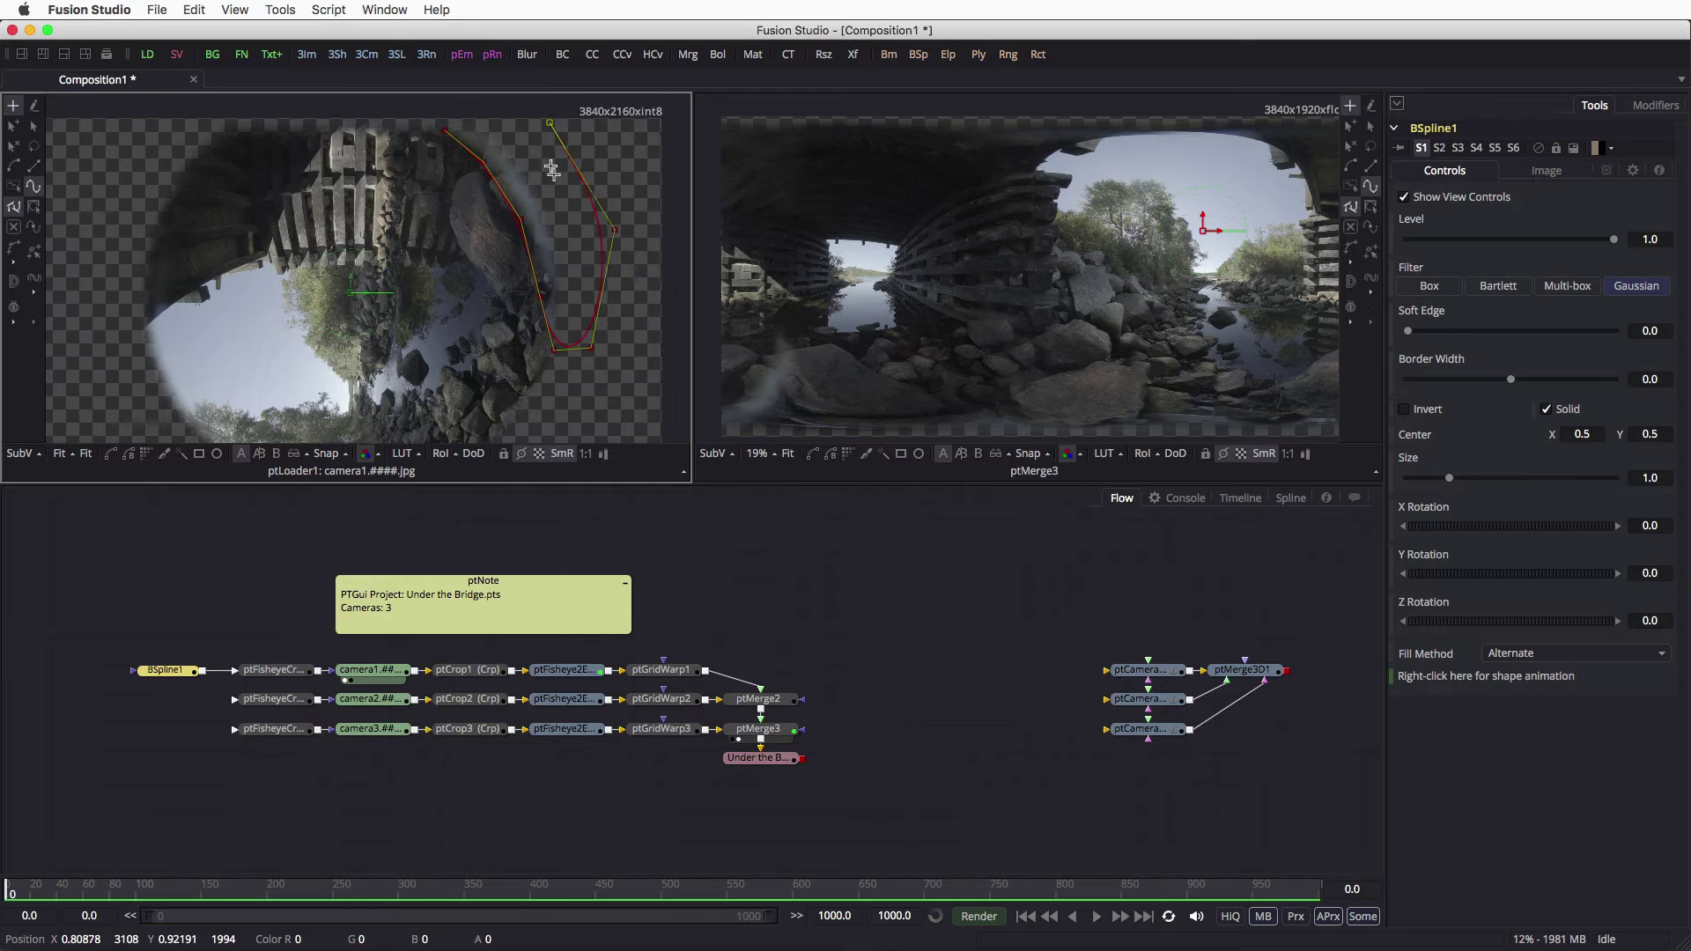
pyautogui.click(474, 112)
pyautogui.click(457, 170)
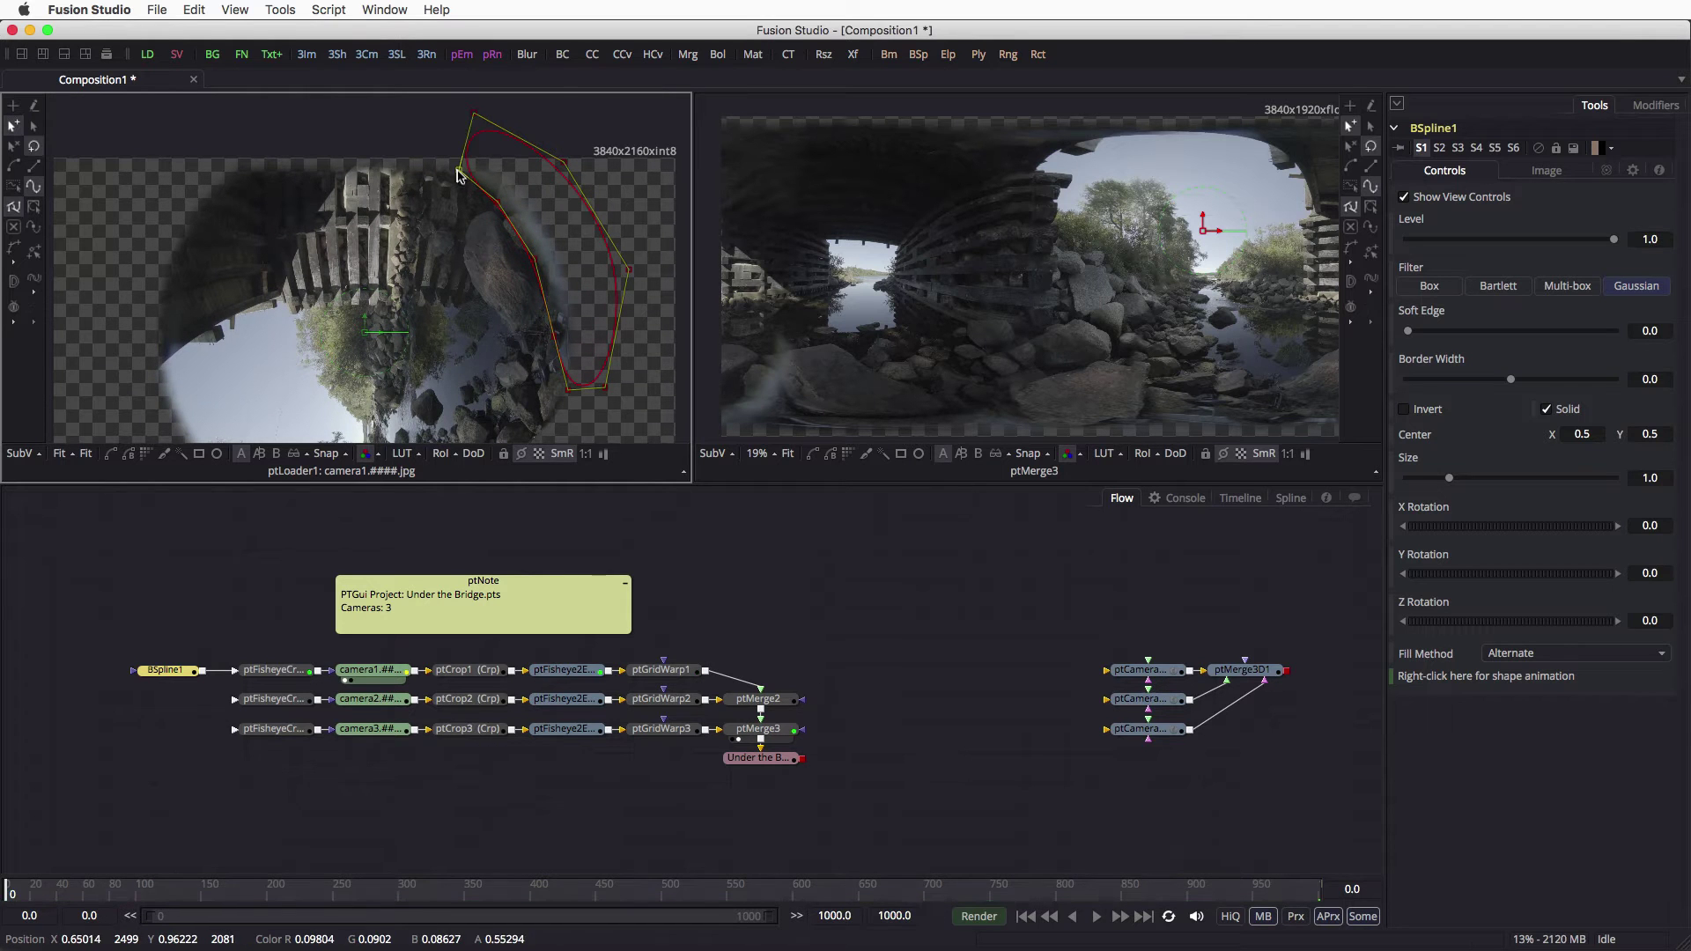
# Step: Slightly soften the mask's edge and bring camera3's fisheye image into the viewer
pyautogui.moveTo(1408, 331); pyautogui.dragTo(1423, 331)
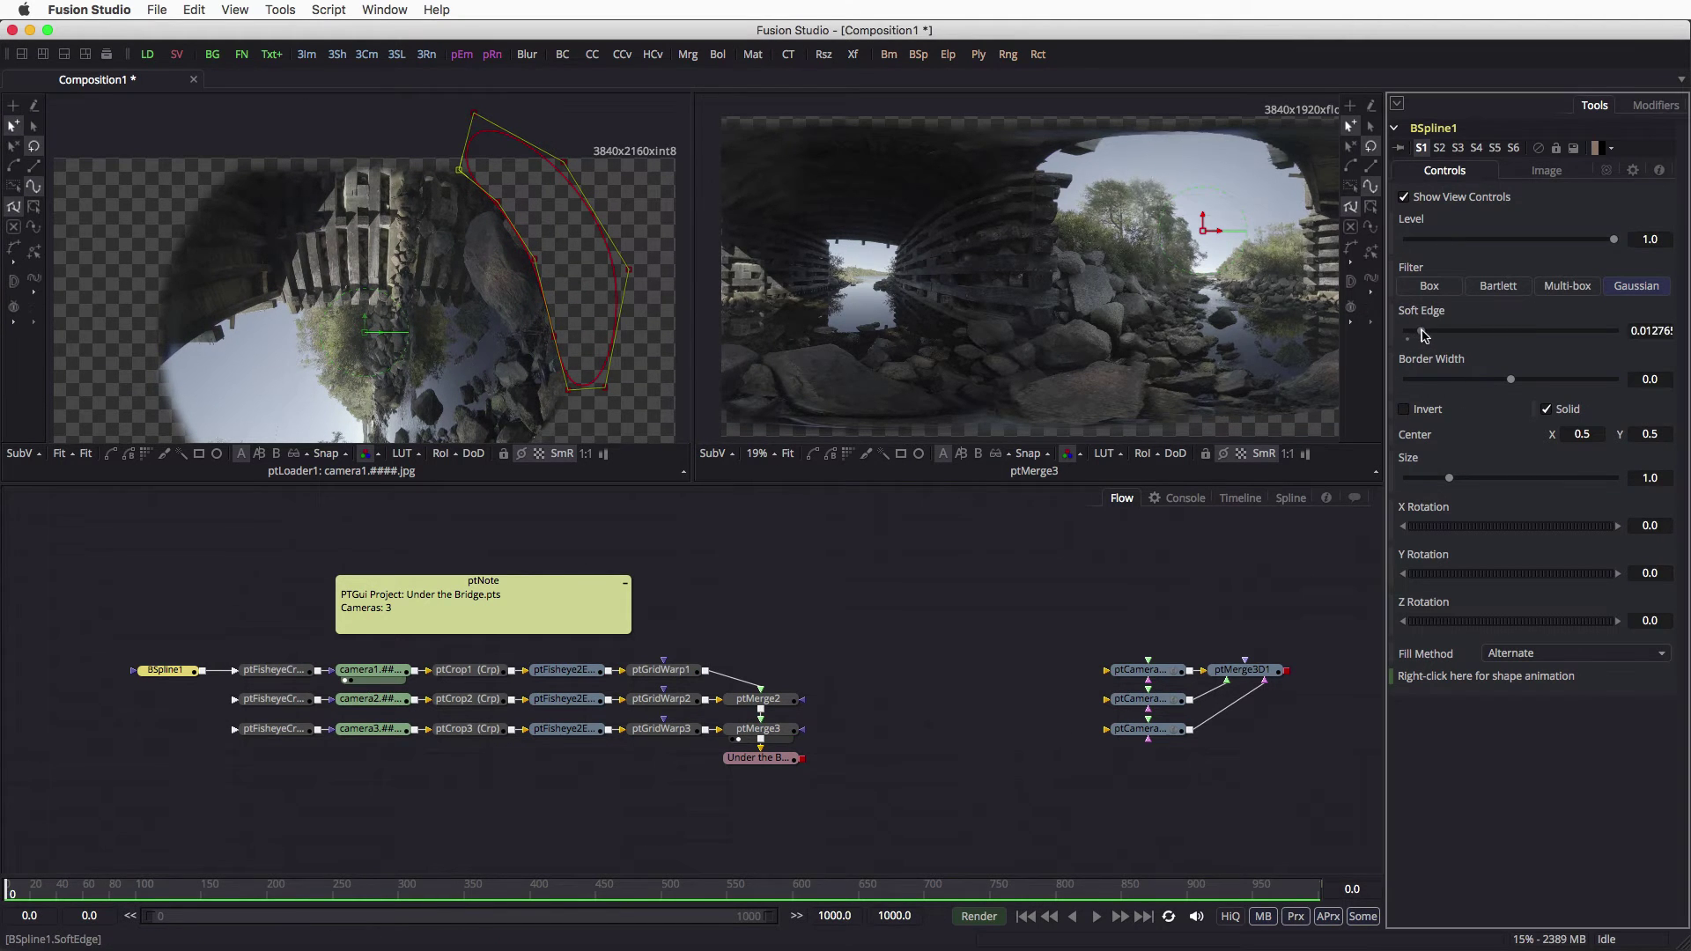
pyautogui.click(374, 731)
pyautogui.press('1')
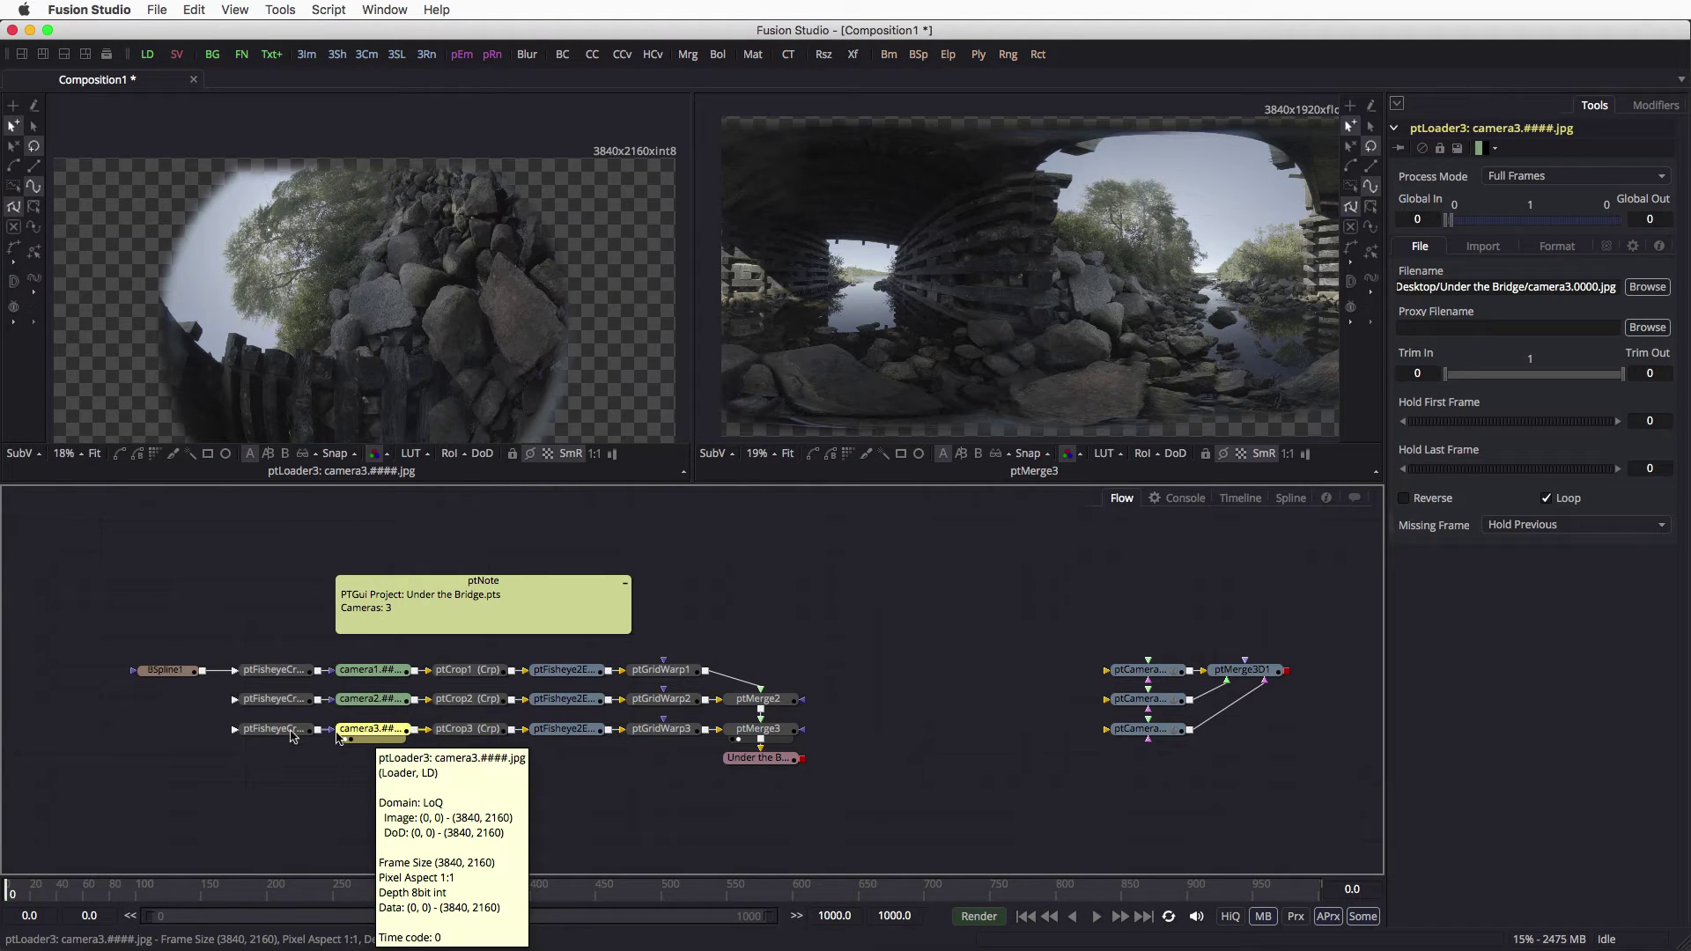
pyautogui.click(141, 741)
# Step: Add a second BSpline mask connected to ptFisheyeCrop3
pyautogui.hotkey('shift', 'space')
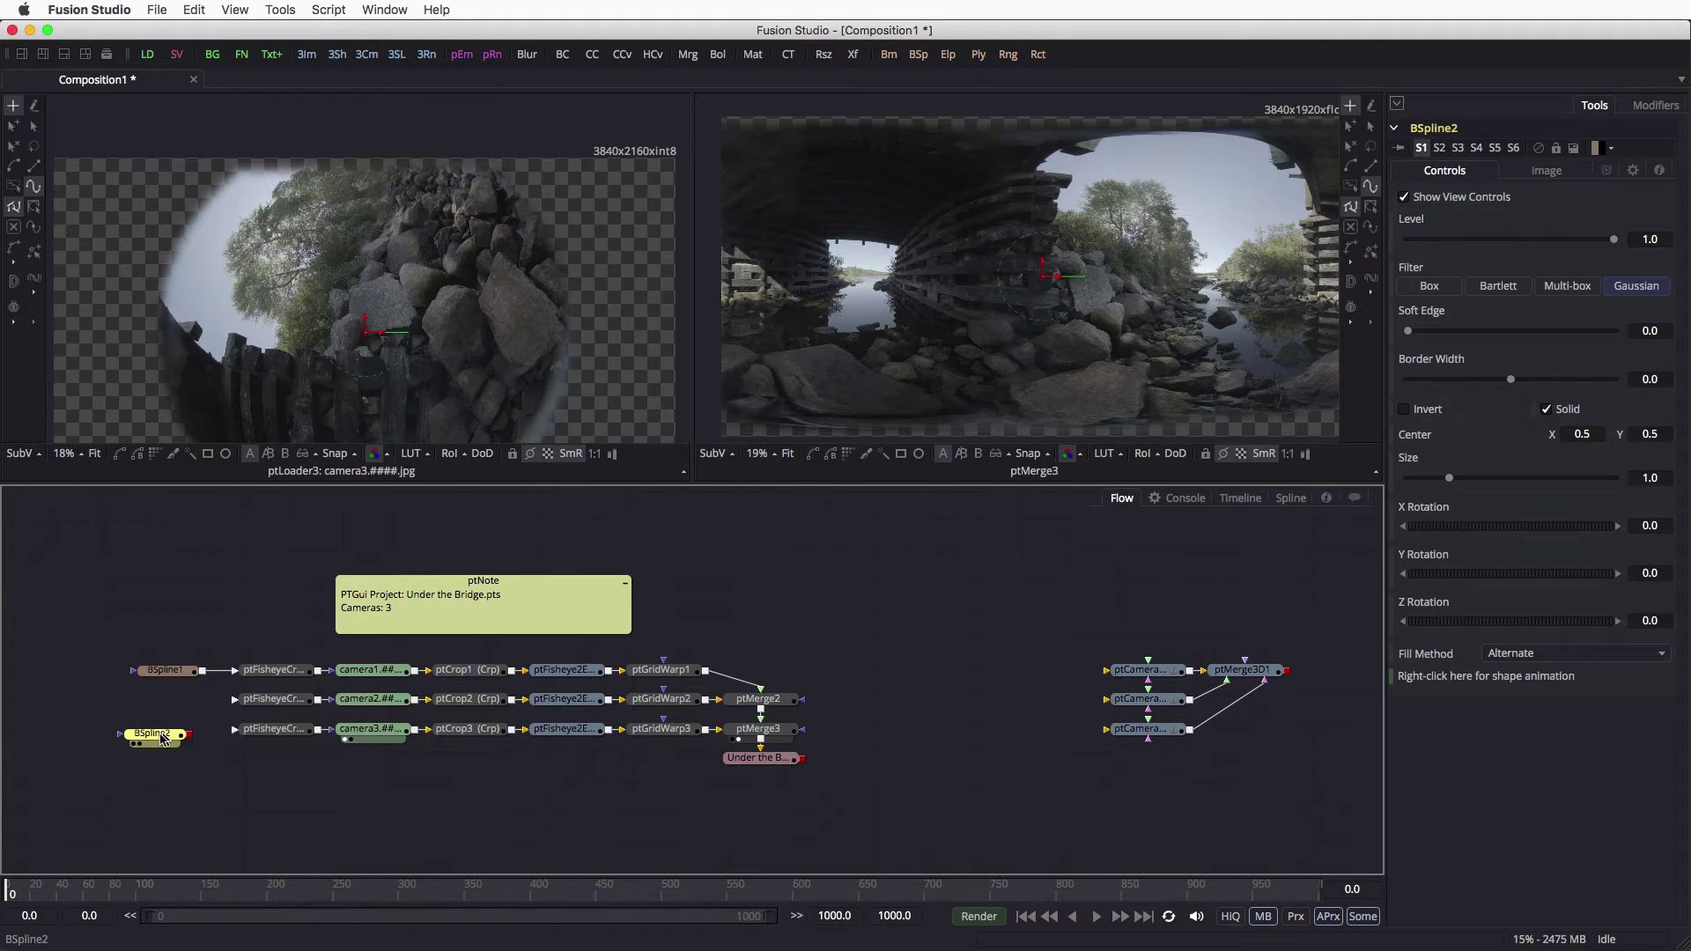
pyautogui.moveTo(204, 728); pyautogui.dragTo(264, 738)
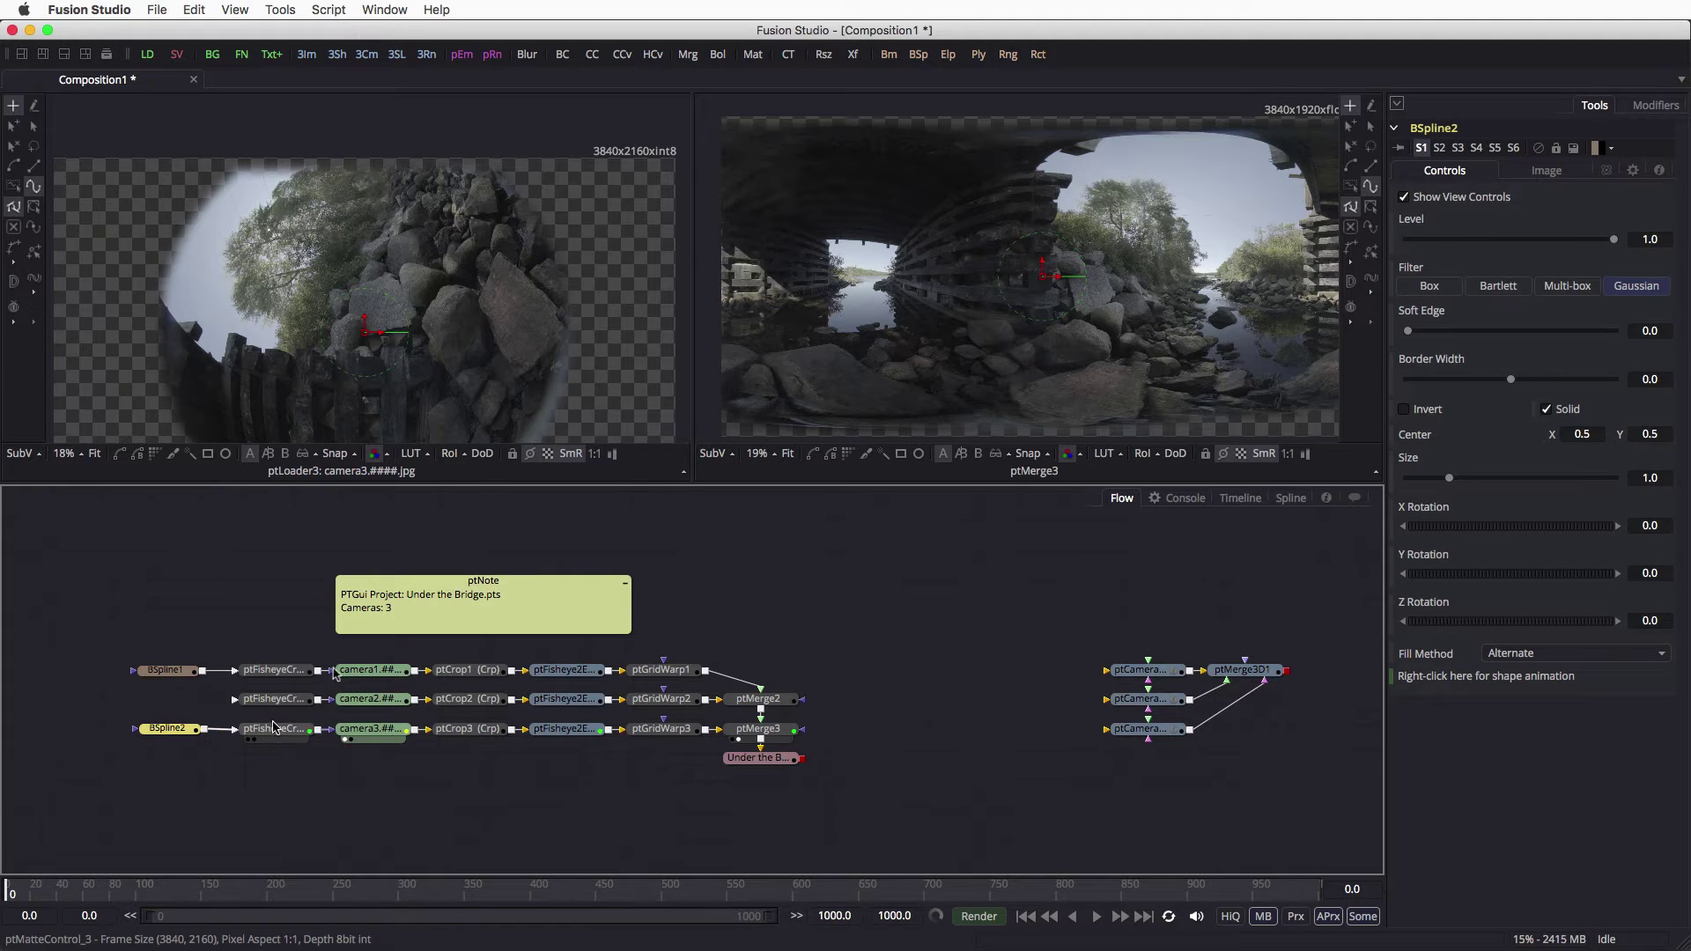
pyautogui.moveTo(415, 366); pyautogui.dragTo(434, 272)
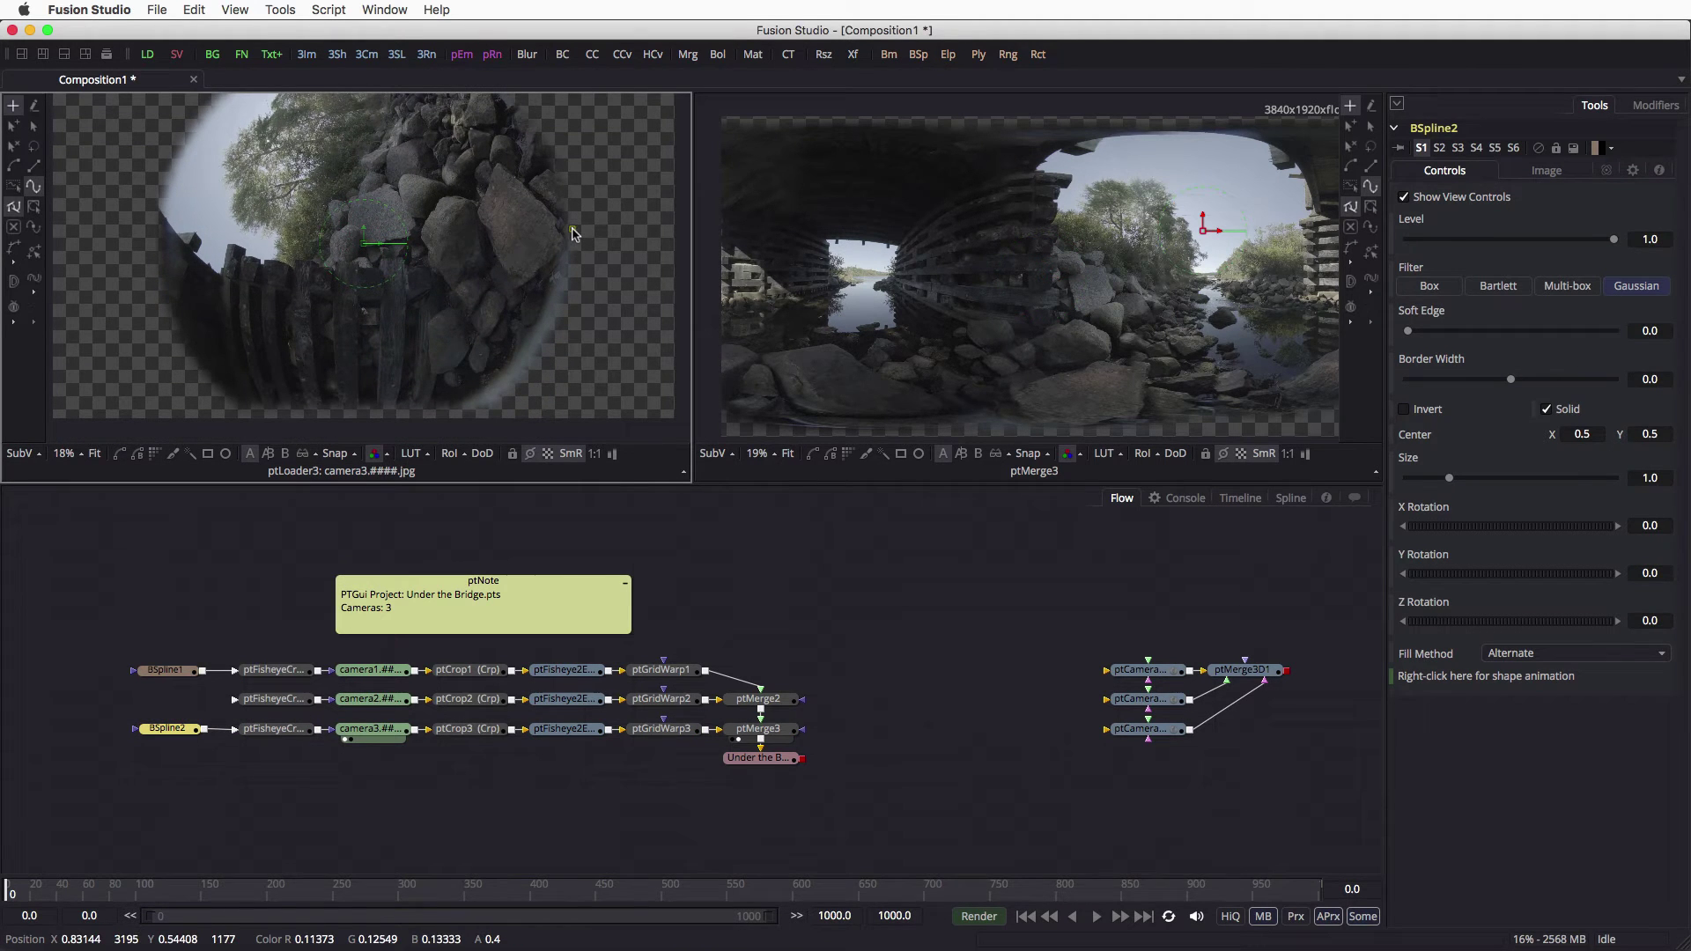
# Step: Outline camera3's lower-right rocks, soften the edge to 0.0119, and lower the saver node
pyautogui.click(573, 232)
pyautogui.click(544, 270)
pyautogui.click(526, 328)
pyautogui.click(468, 379)
pyautogui.click(434, 426)
pyautogui.click(560, 424)
pyautogui.click(608, 322)
pyautogui.click(632, 229)
pyautogui.click(573, 232)
pyautogui.moveTo(1407, 330); pyautogui.dragTo(1420, 331)
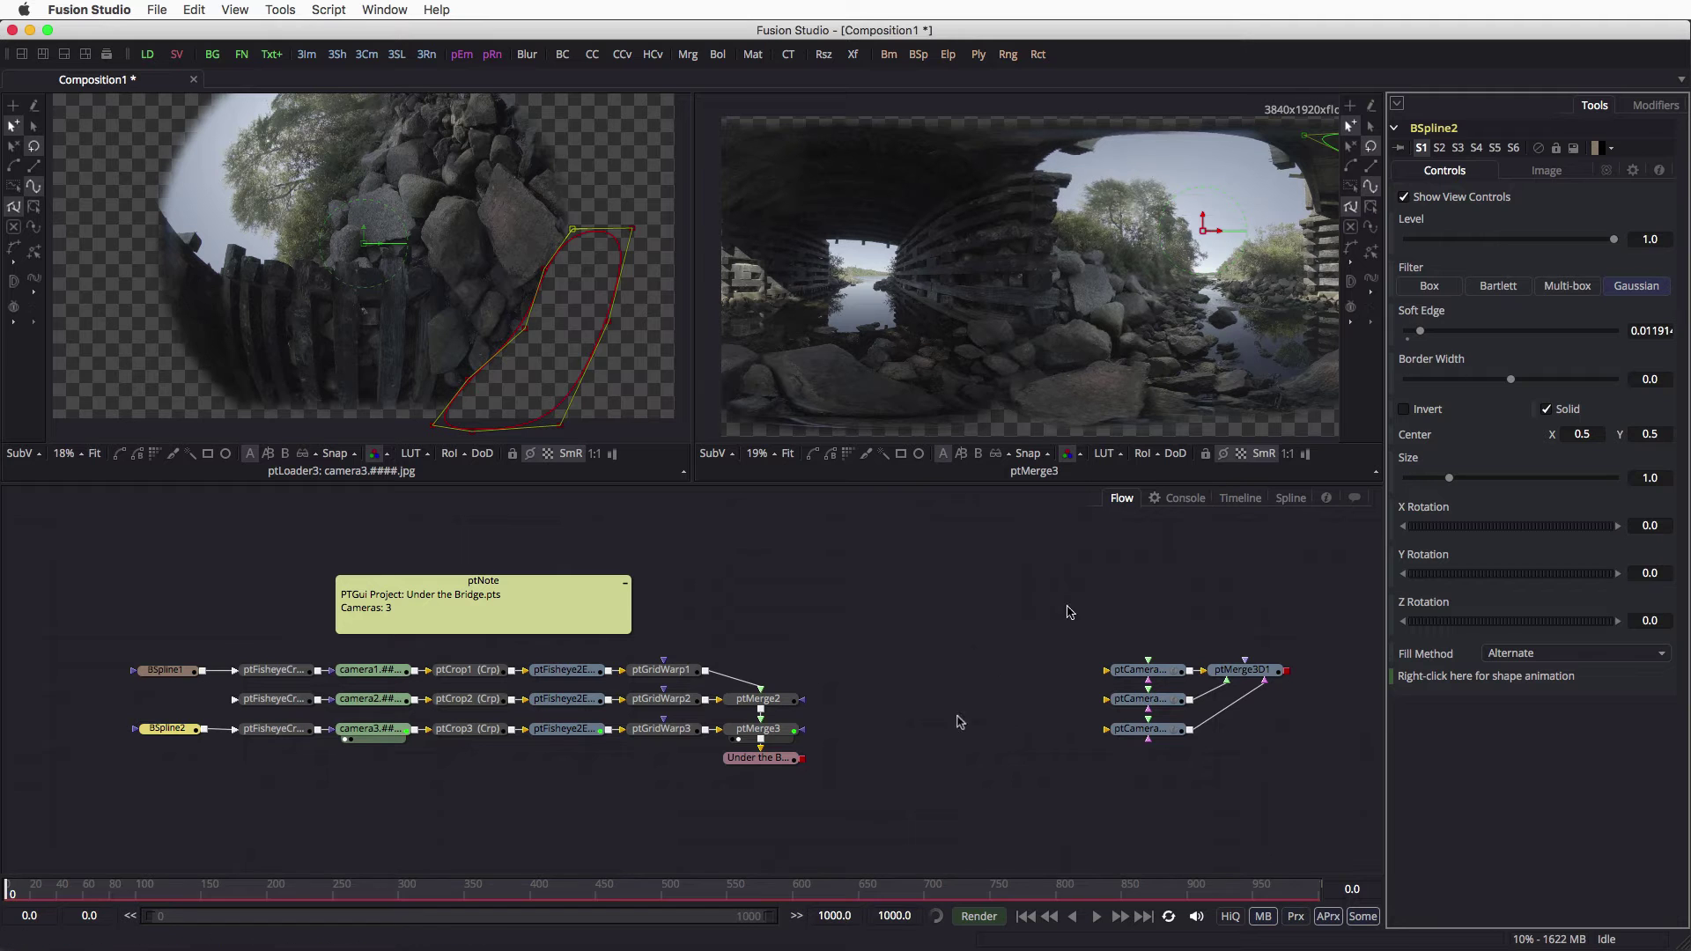
pyautogui.moveTo(759, 757); pyautogui.dragTo(761, 807)
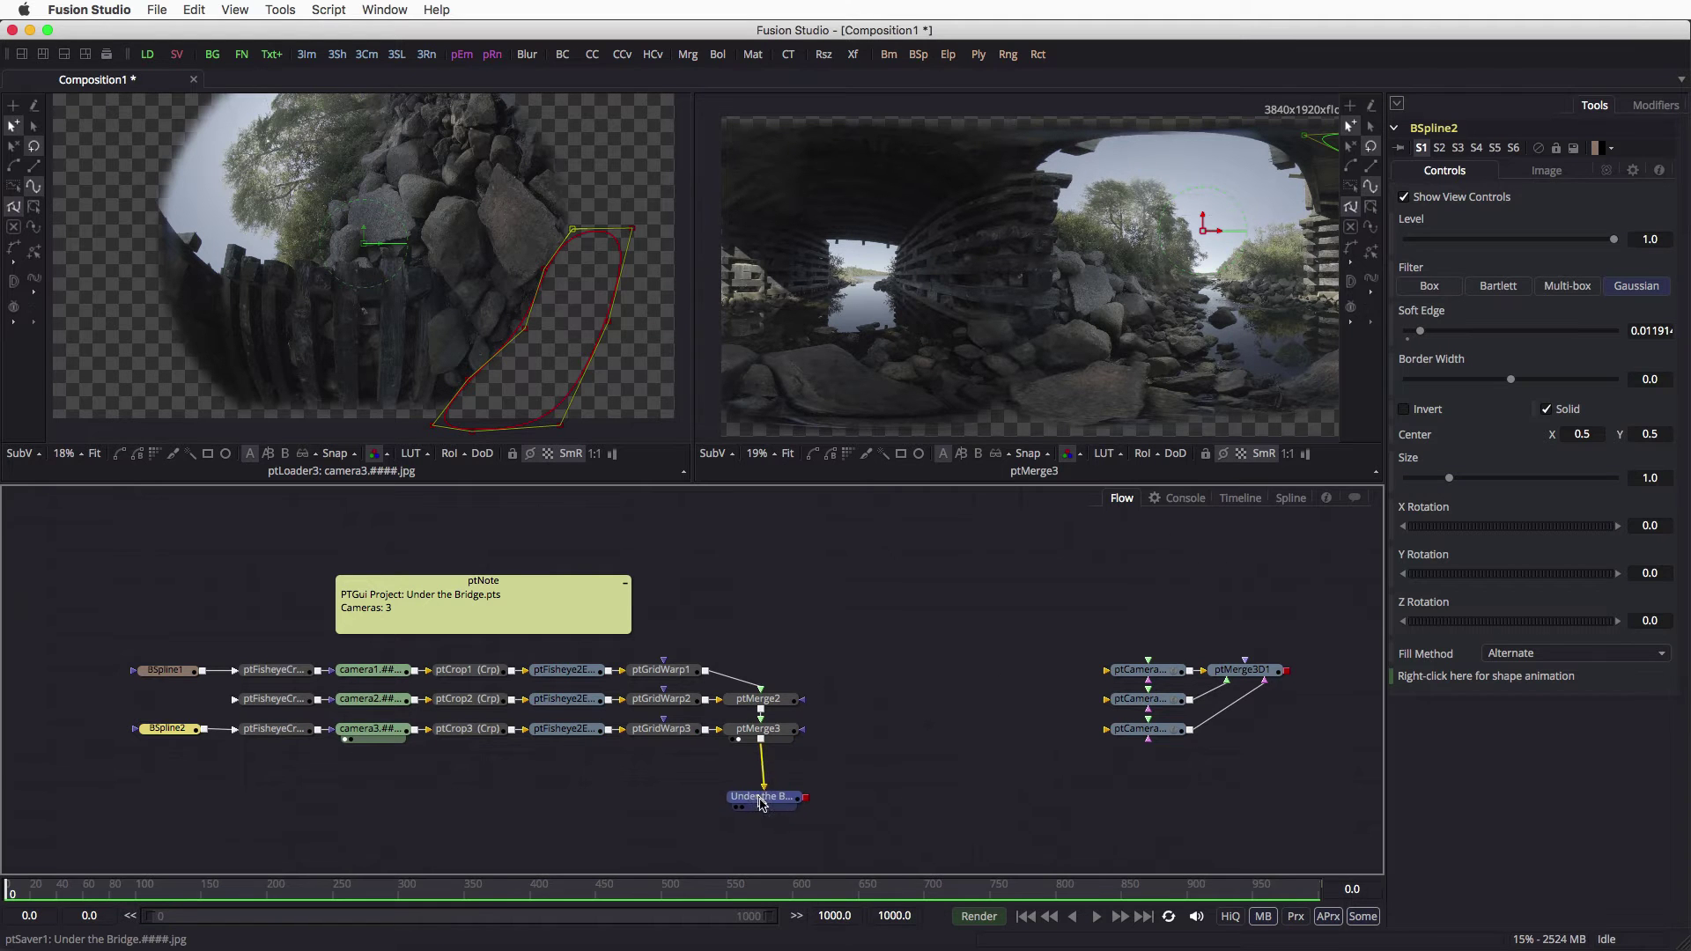
# Step: Insert a ColorCorrector after ptMerge3 and set its Master Saturation to 1.3
pyautogui.click(770, 733)
pyautogui.hotkey('shift', 'space')
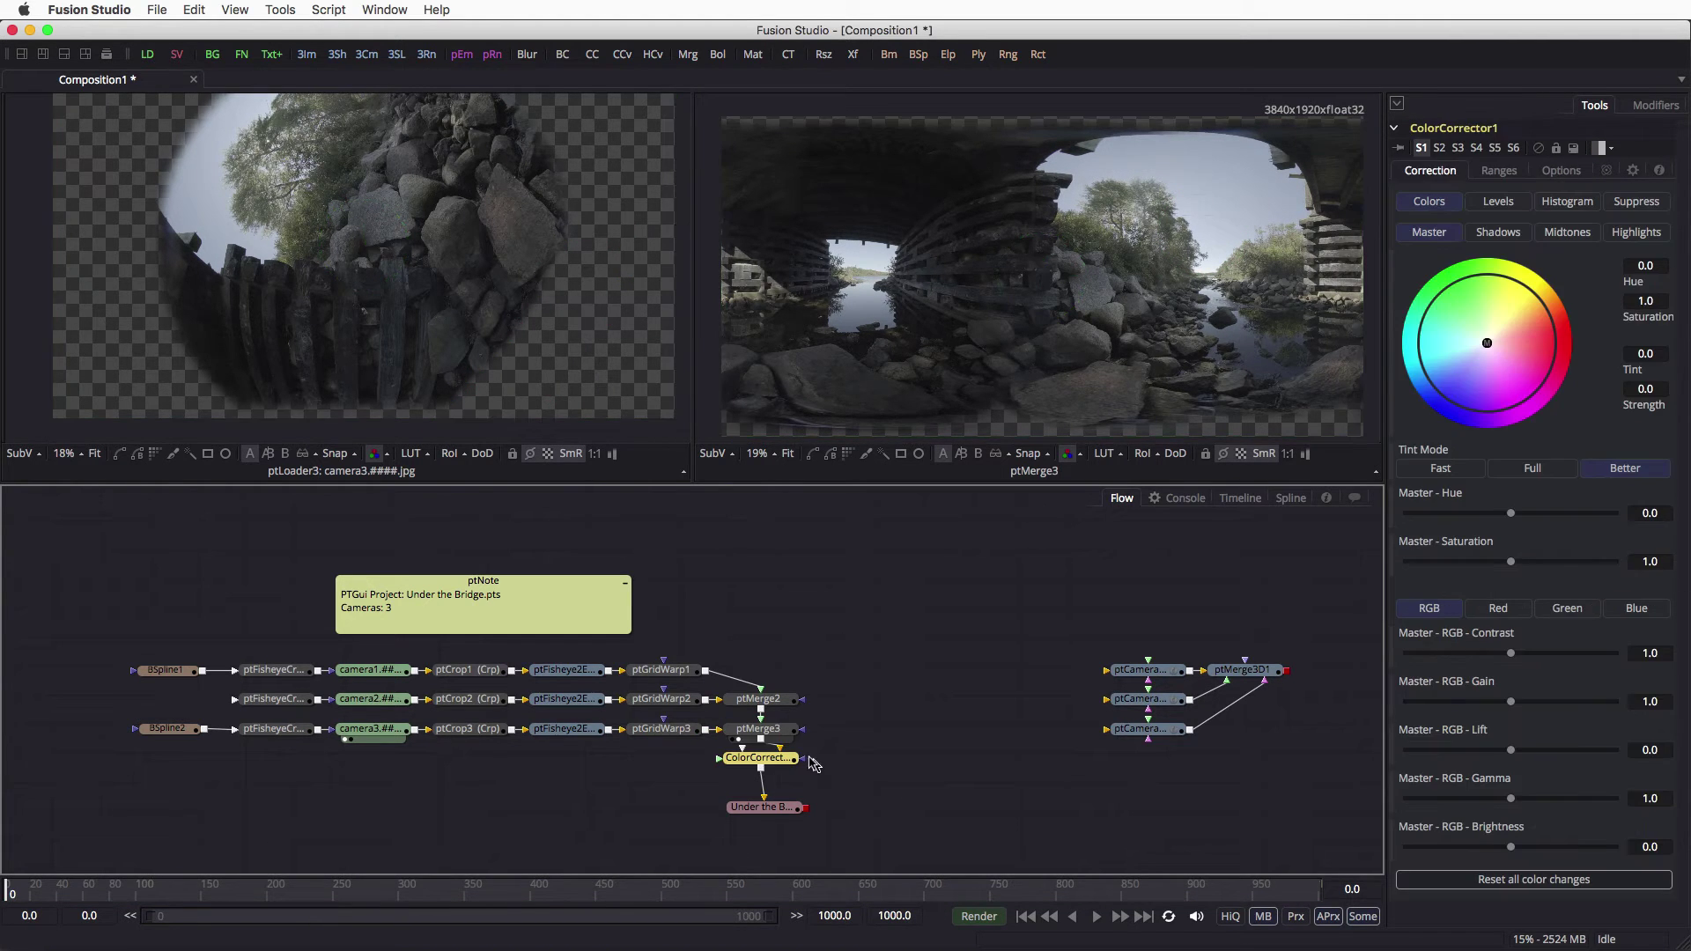
pyautogui.click(1662, 562)
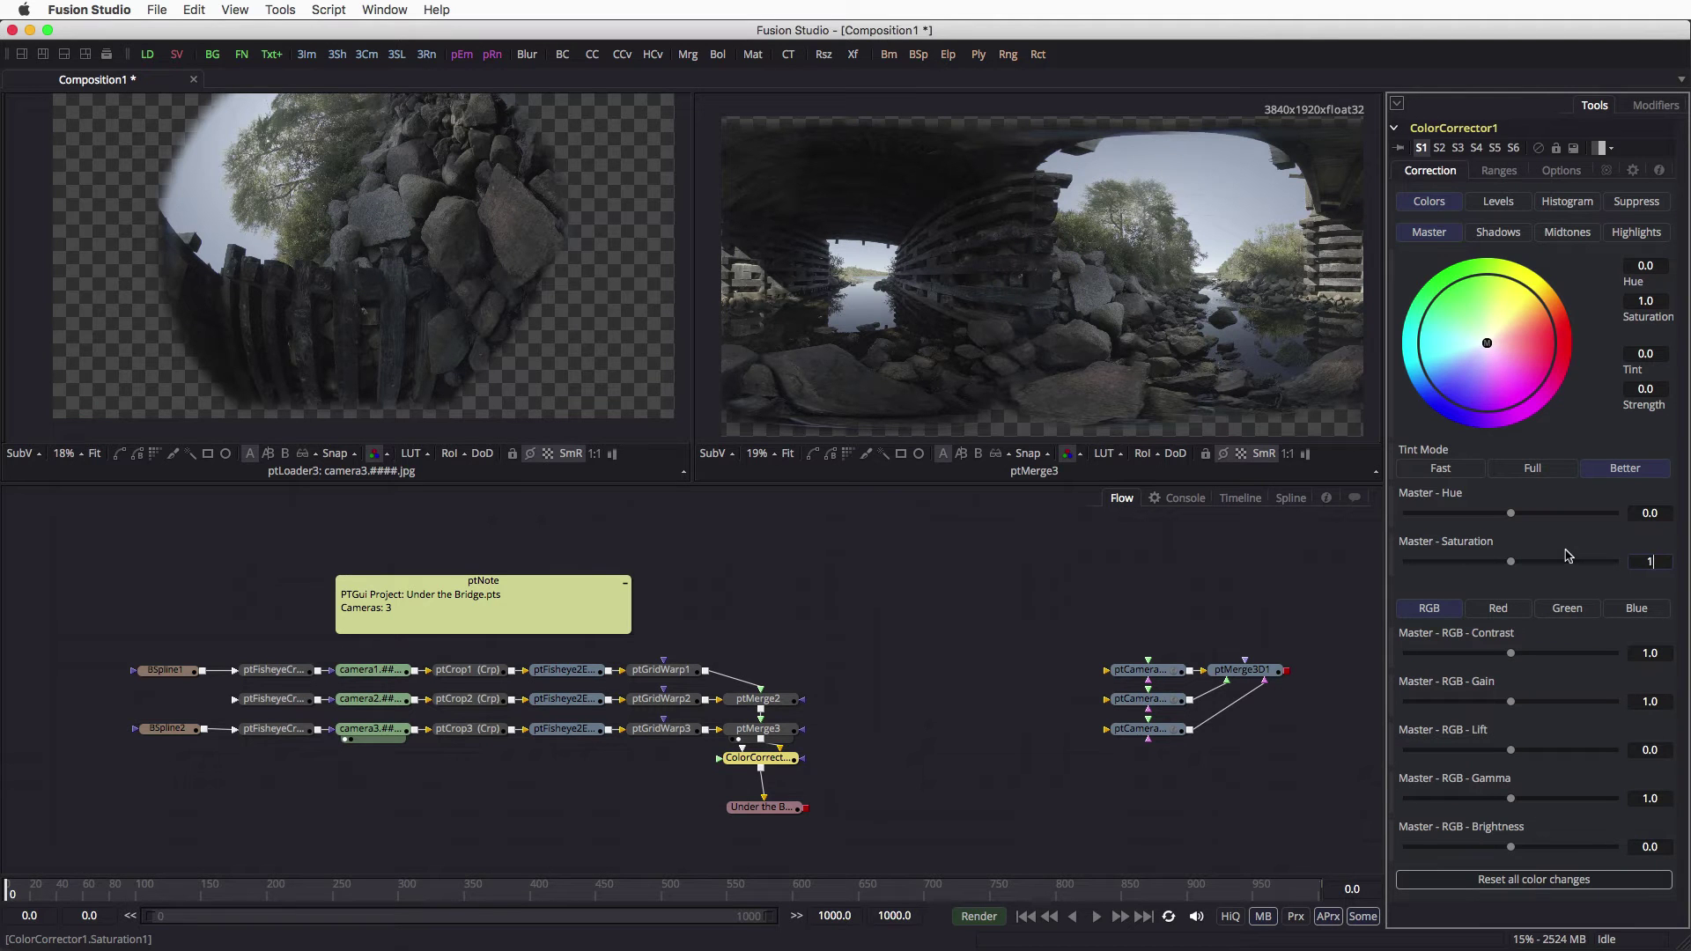
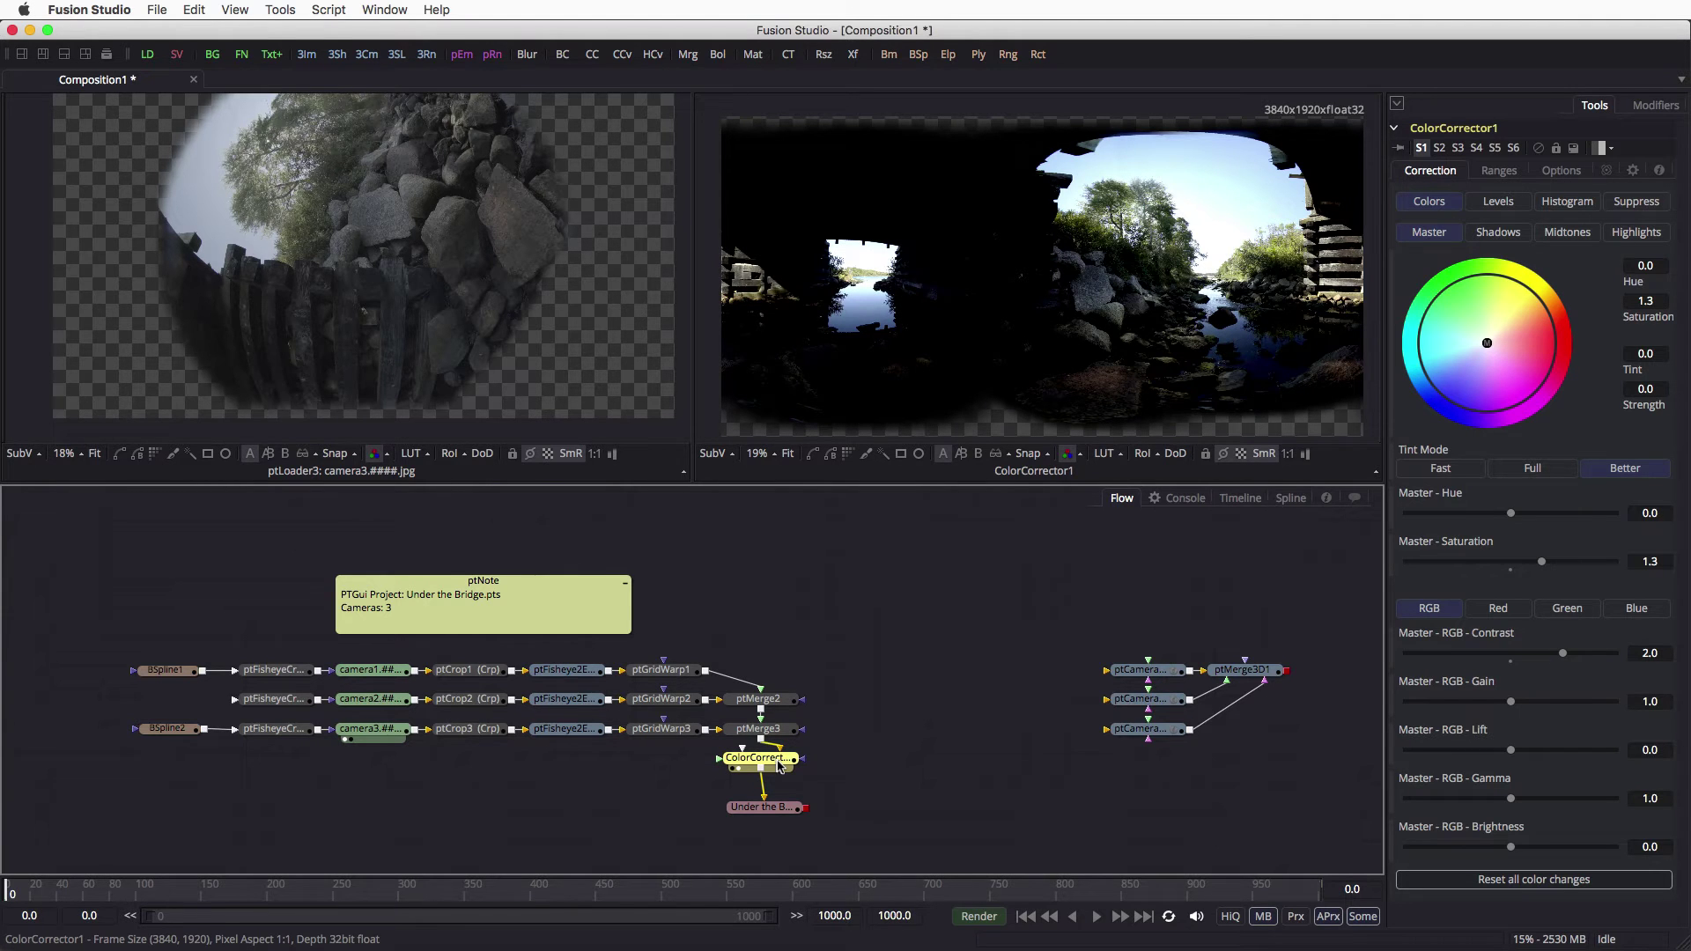
# Step: Show ColorCorrector1 in the left viewer and reset Master RGB Contrast from 2.0 to 1.0
pyautogui.press('1')
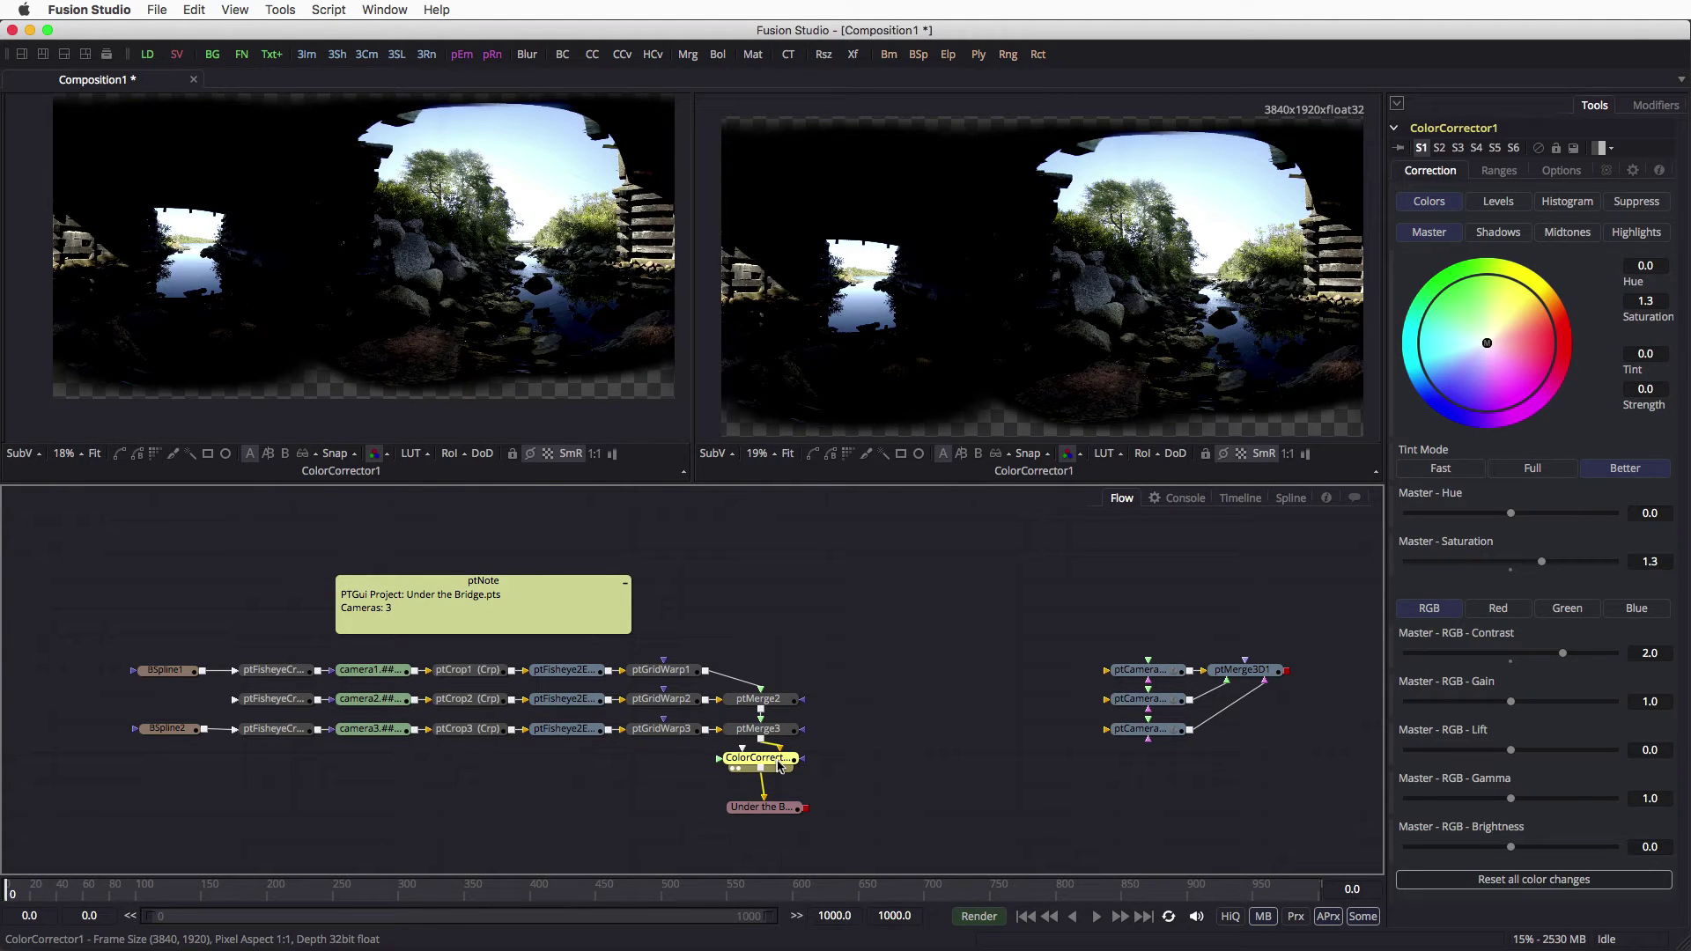
pyautogui.press('1')
pyautogui.press('1')
pyautogui.click(1512, 655)
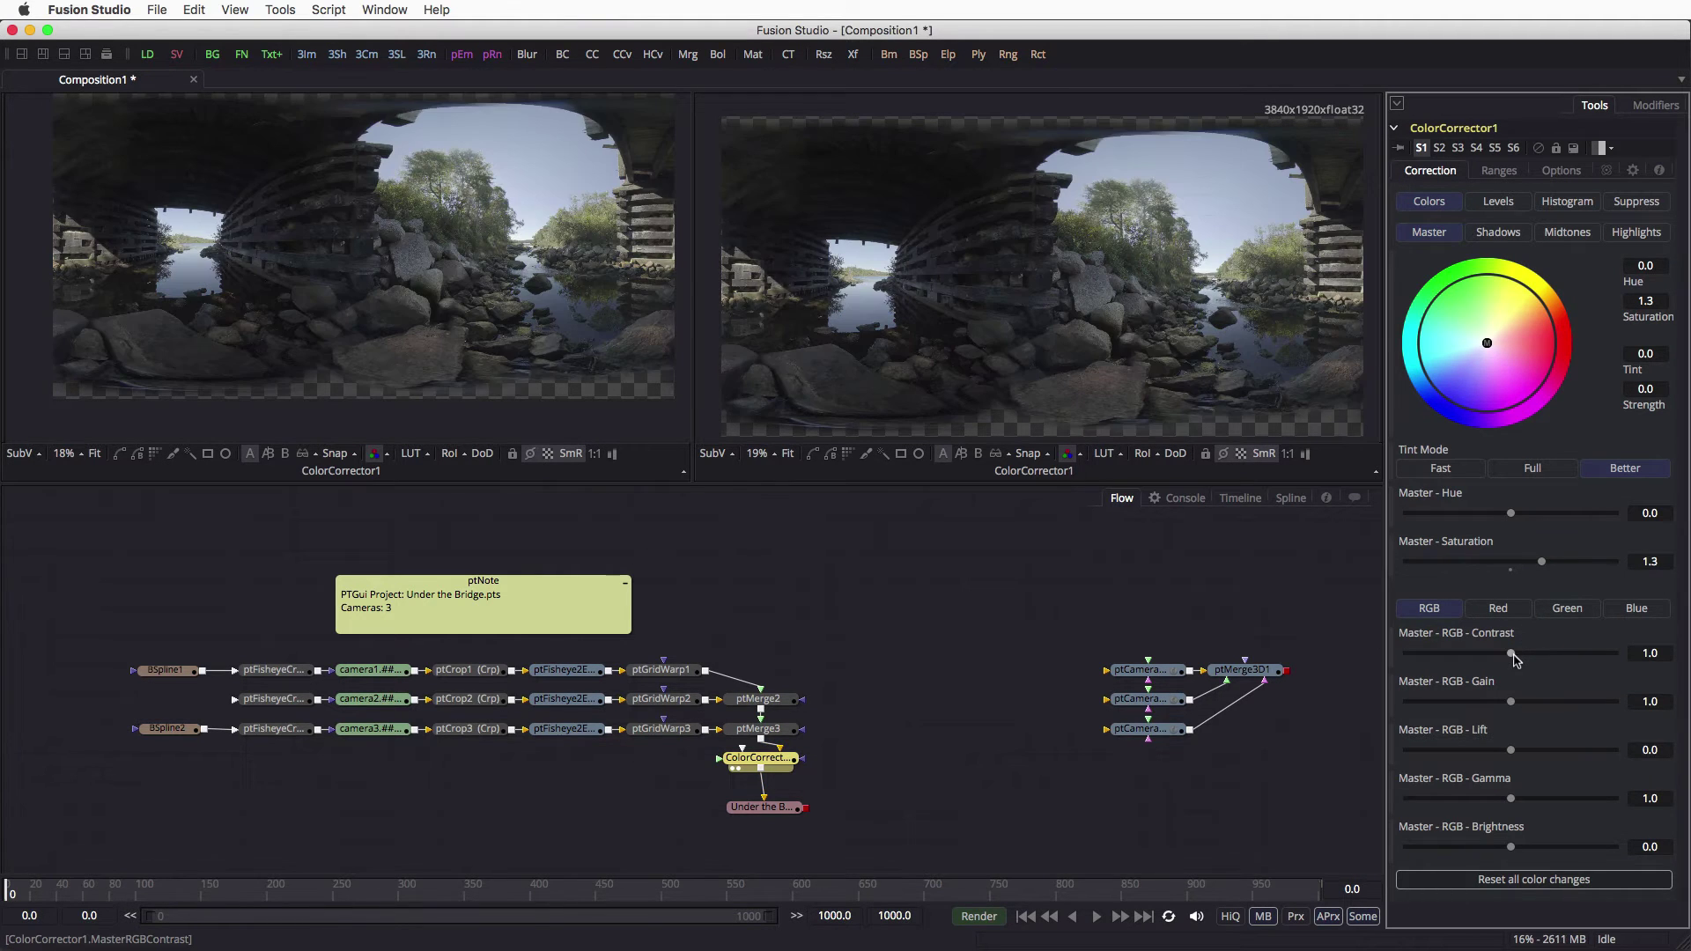
# Step: Switch to a single viewer fitted to the whole panorama and make the viewer area taller
pyautogui.press('2')
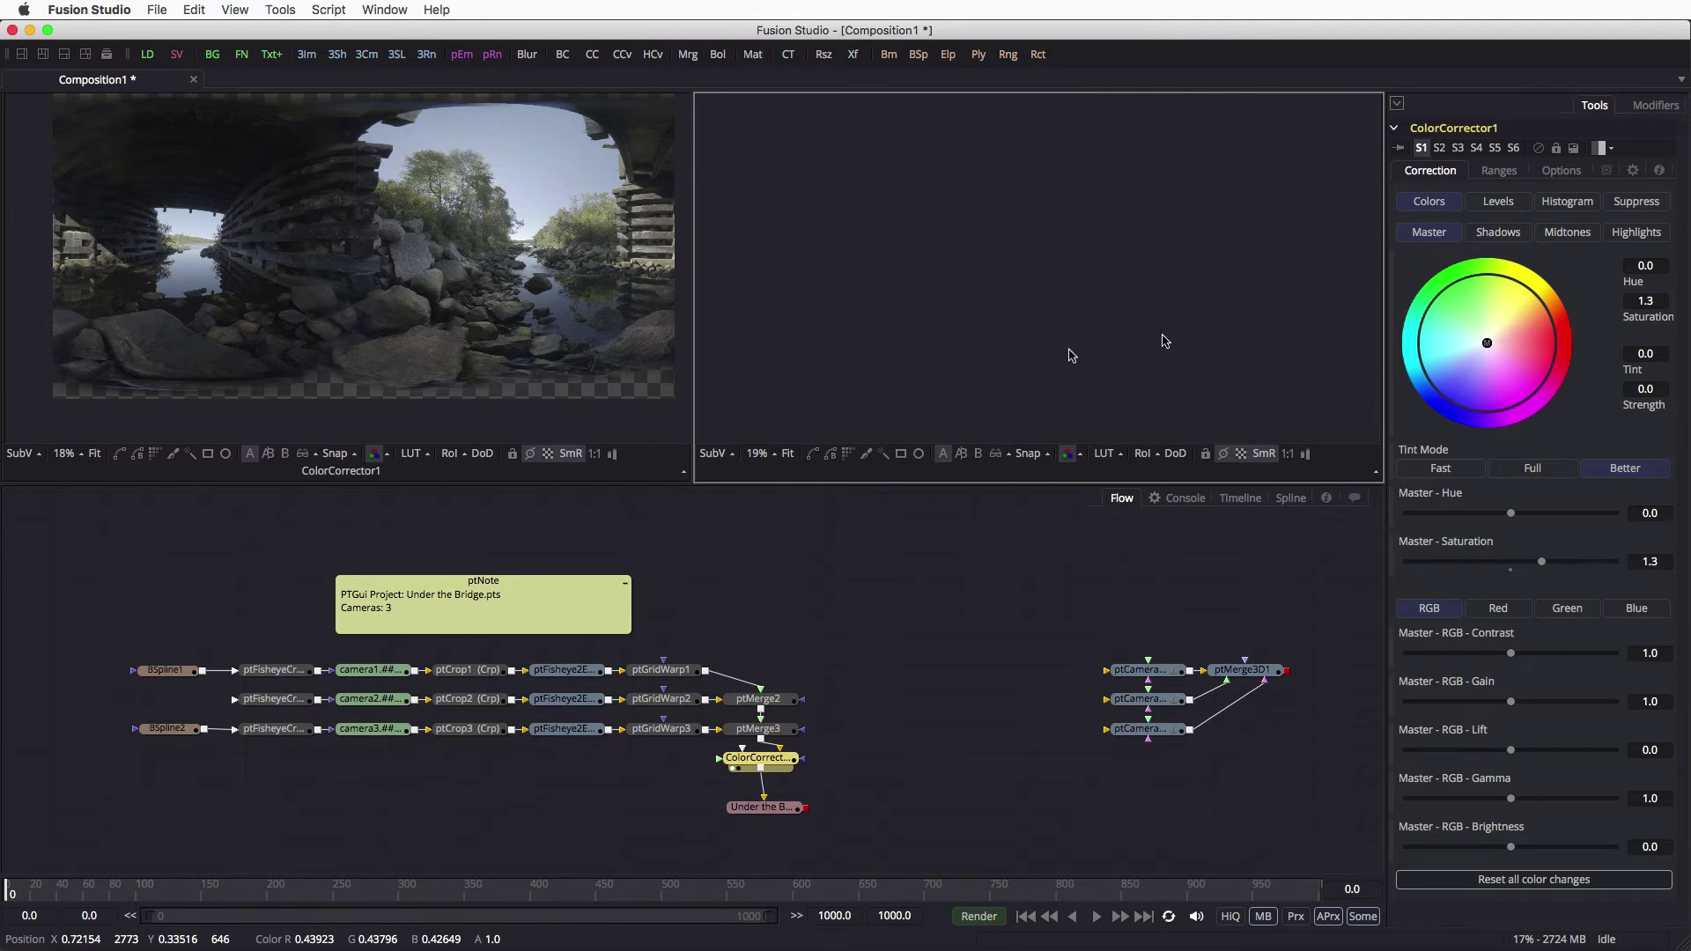
pyautogui.click(22, 54)
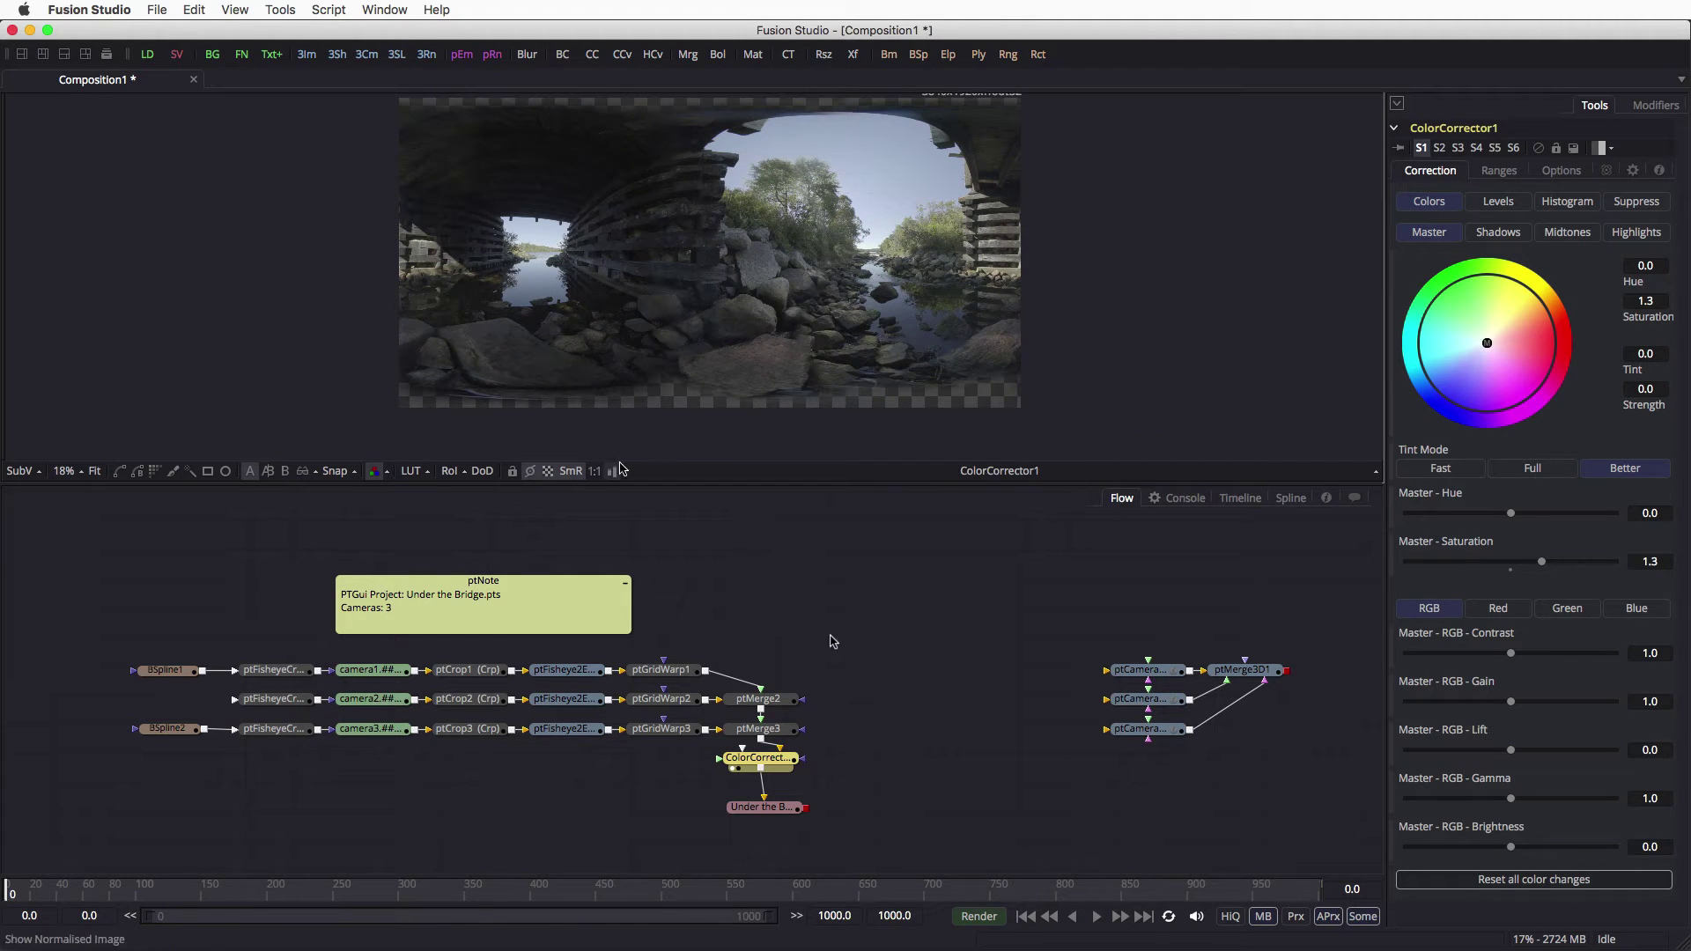
pyautogui.click(769, 763)
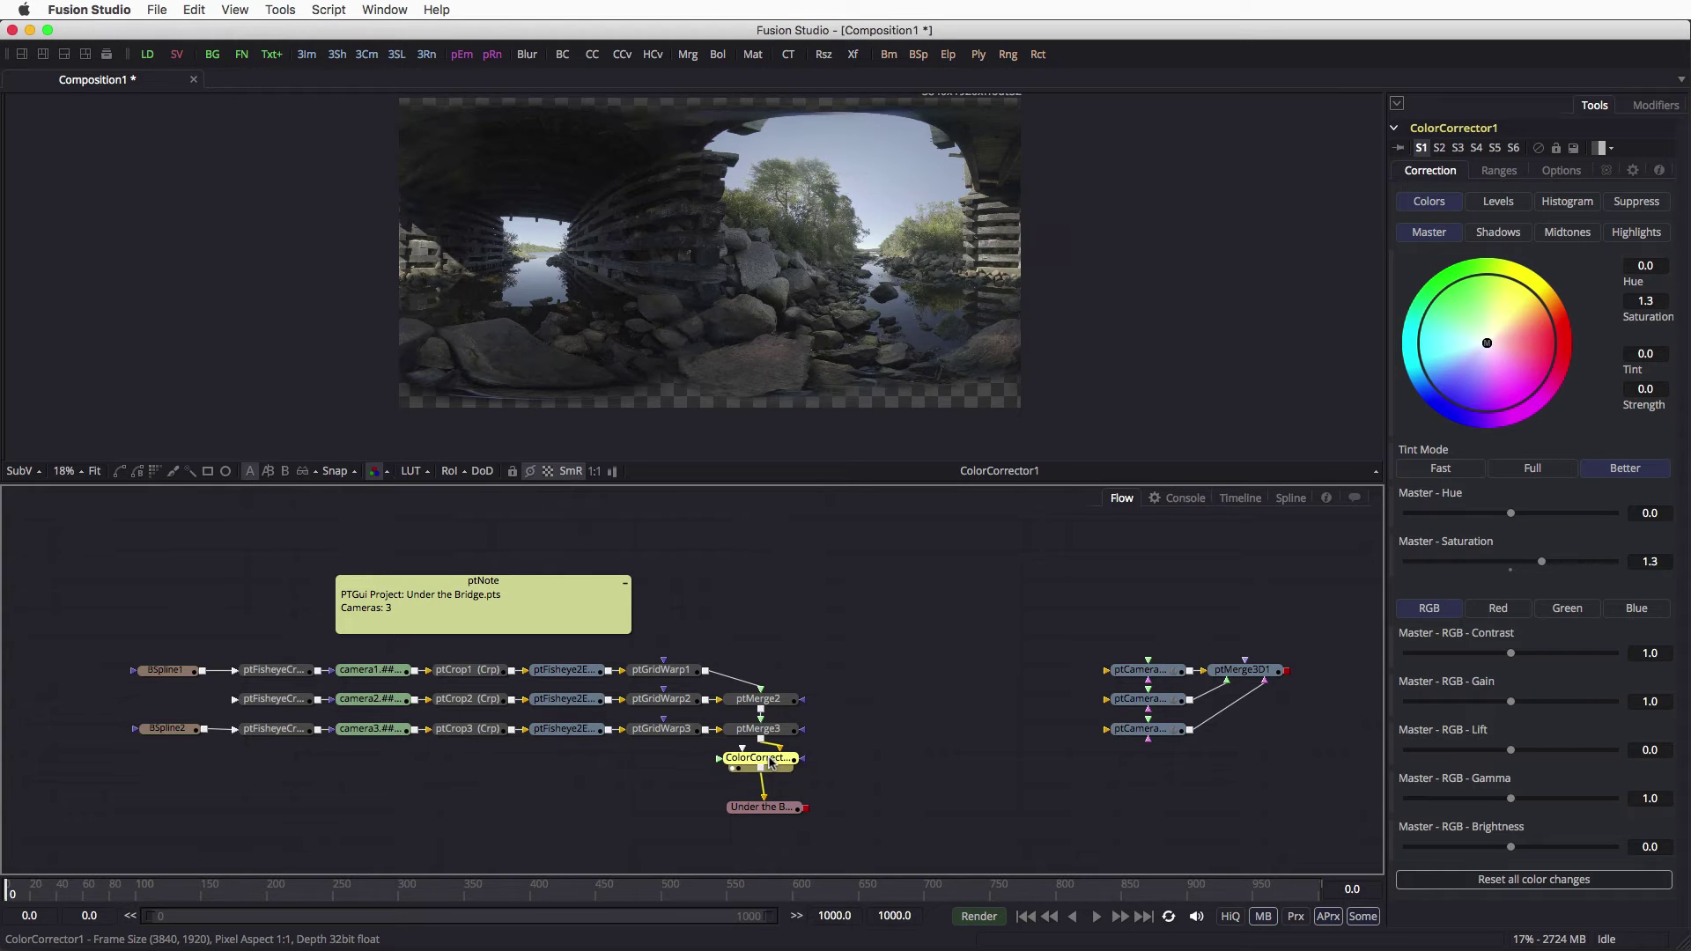
pyautogui.click(95, 471)
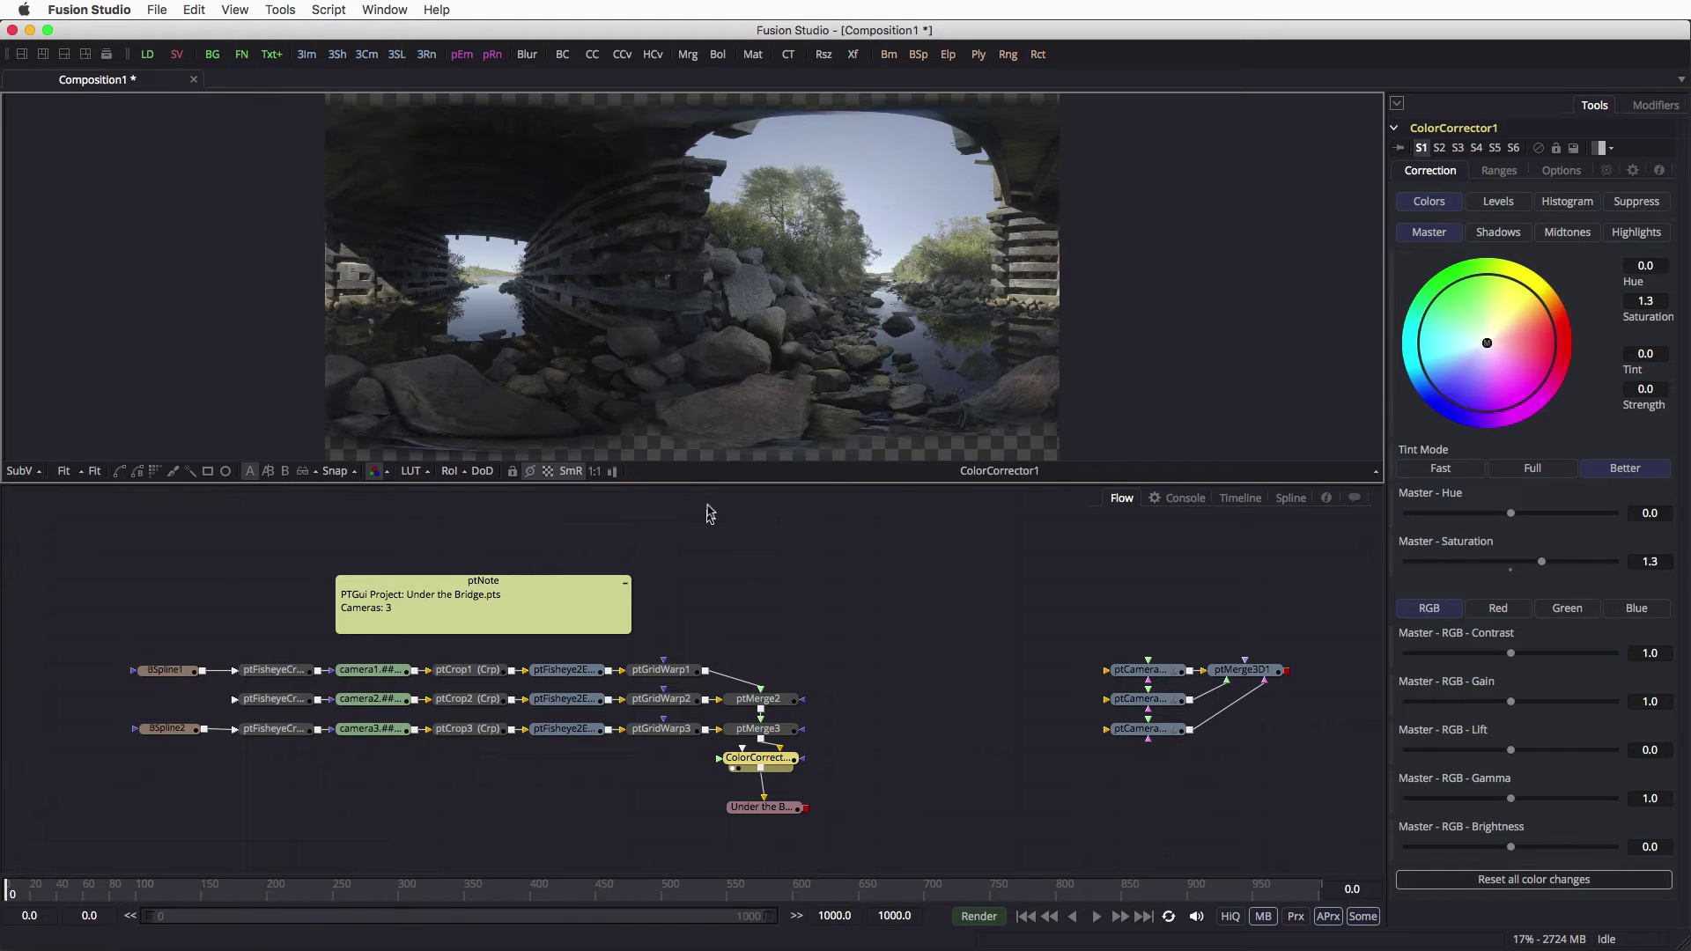
pyautogui.moveTo(708, 483); pyautogui.dragTo(724, 520)
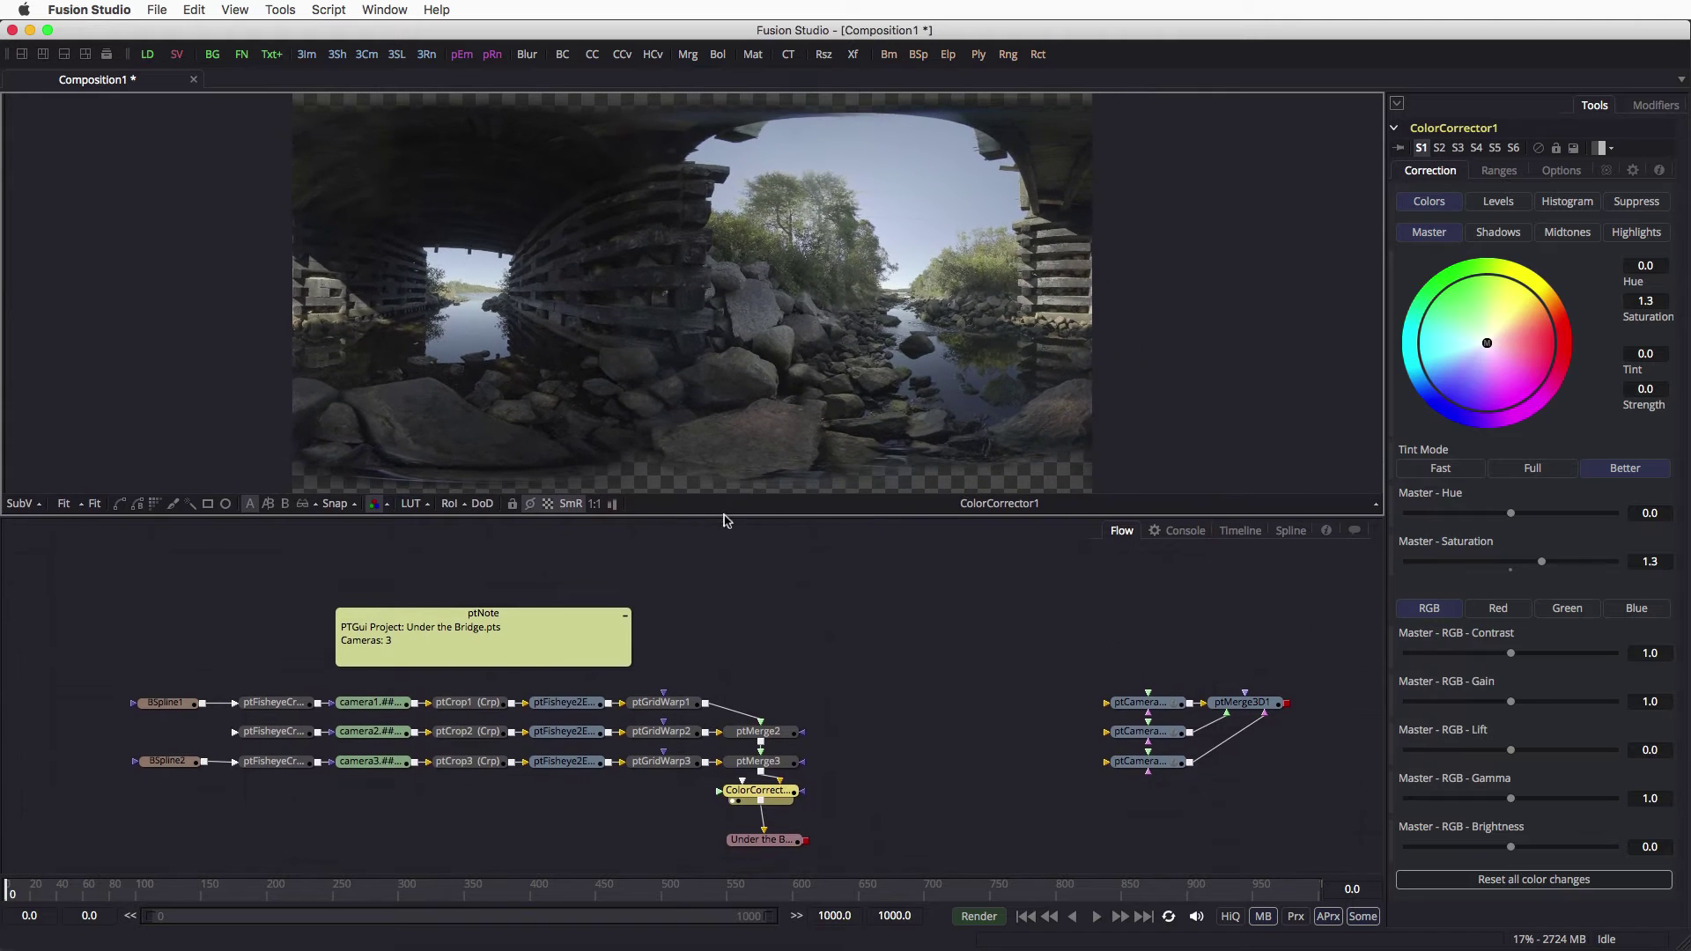
# Step: Move the Under the Bridge saver aside and ColorCorrector1 lower in the Flow
pyautogui.scroll(-3, 880, 775)
pyautogui.moveTo(769, 765)
pyautogui.mouseDown()
pyautogui.moveTo(921, 816)
pyautogui.moveTo(1061, 767)
pyautogui.mouseUp()
pyautogui.moveTo(752, 718); pyautogui.dragTo(753, 763)
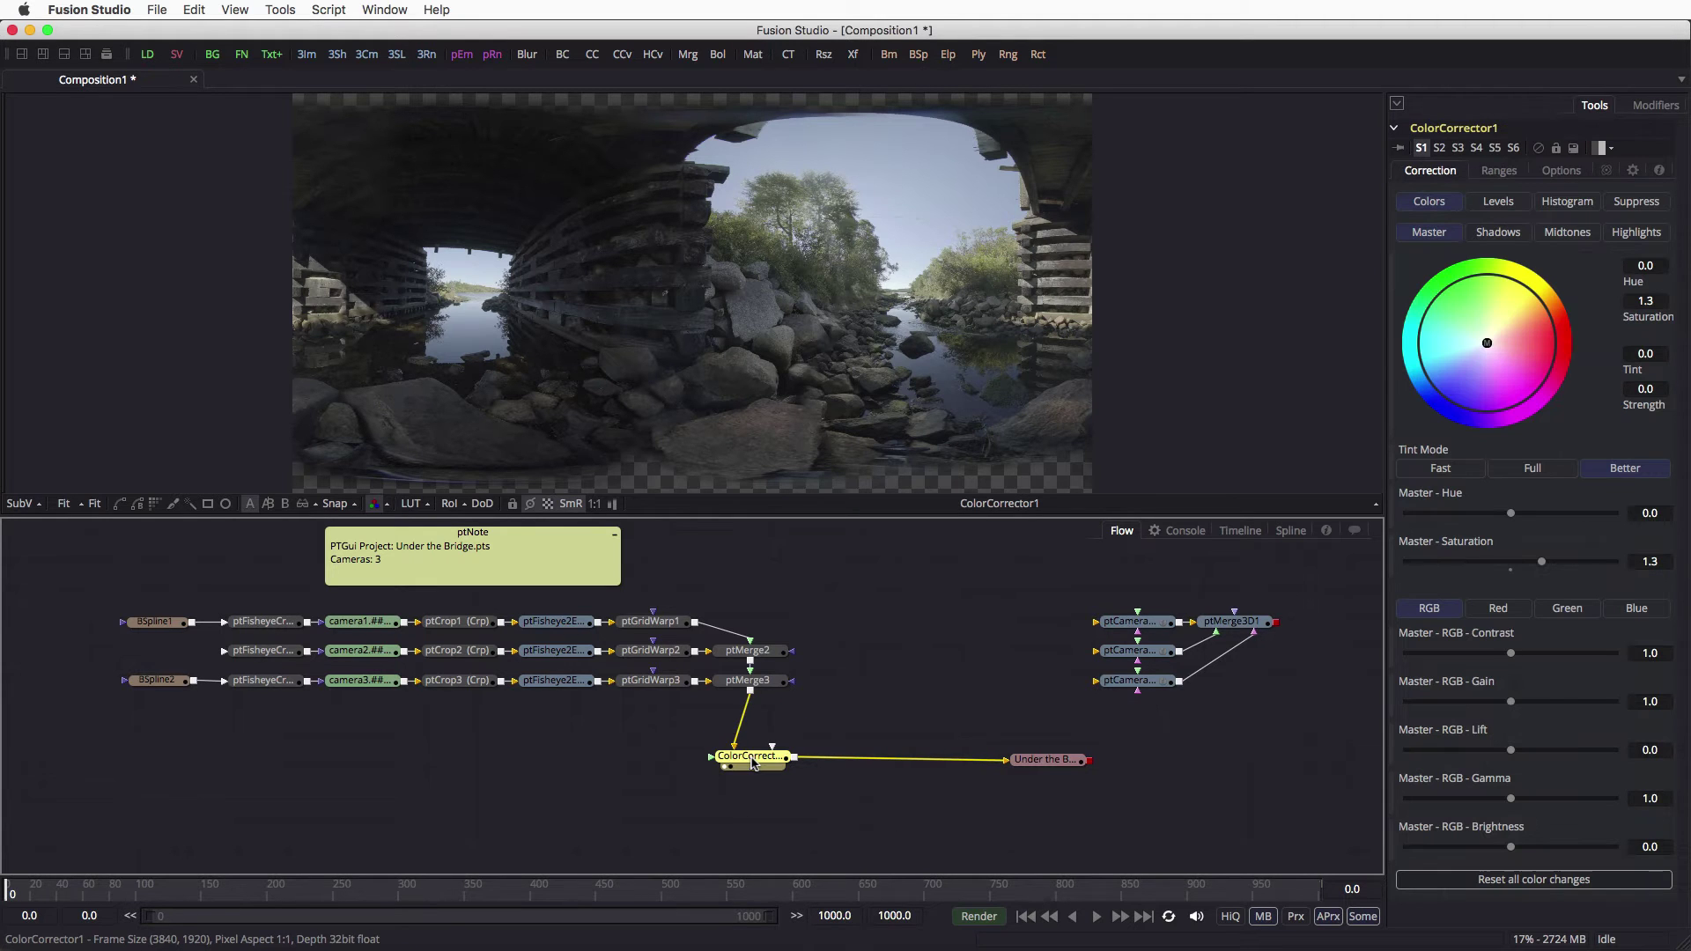
# Step: Insert RotateEquirectangular after ColorCorrector1, view it, and set X Rotation to 90
pyautogui.hotkey('shift', 'space')
pyautogui.write('rot')
pyautogui.press('Down')
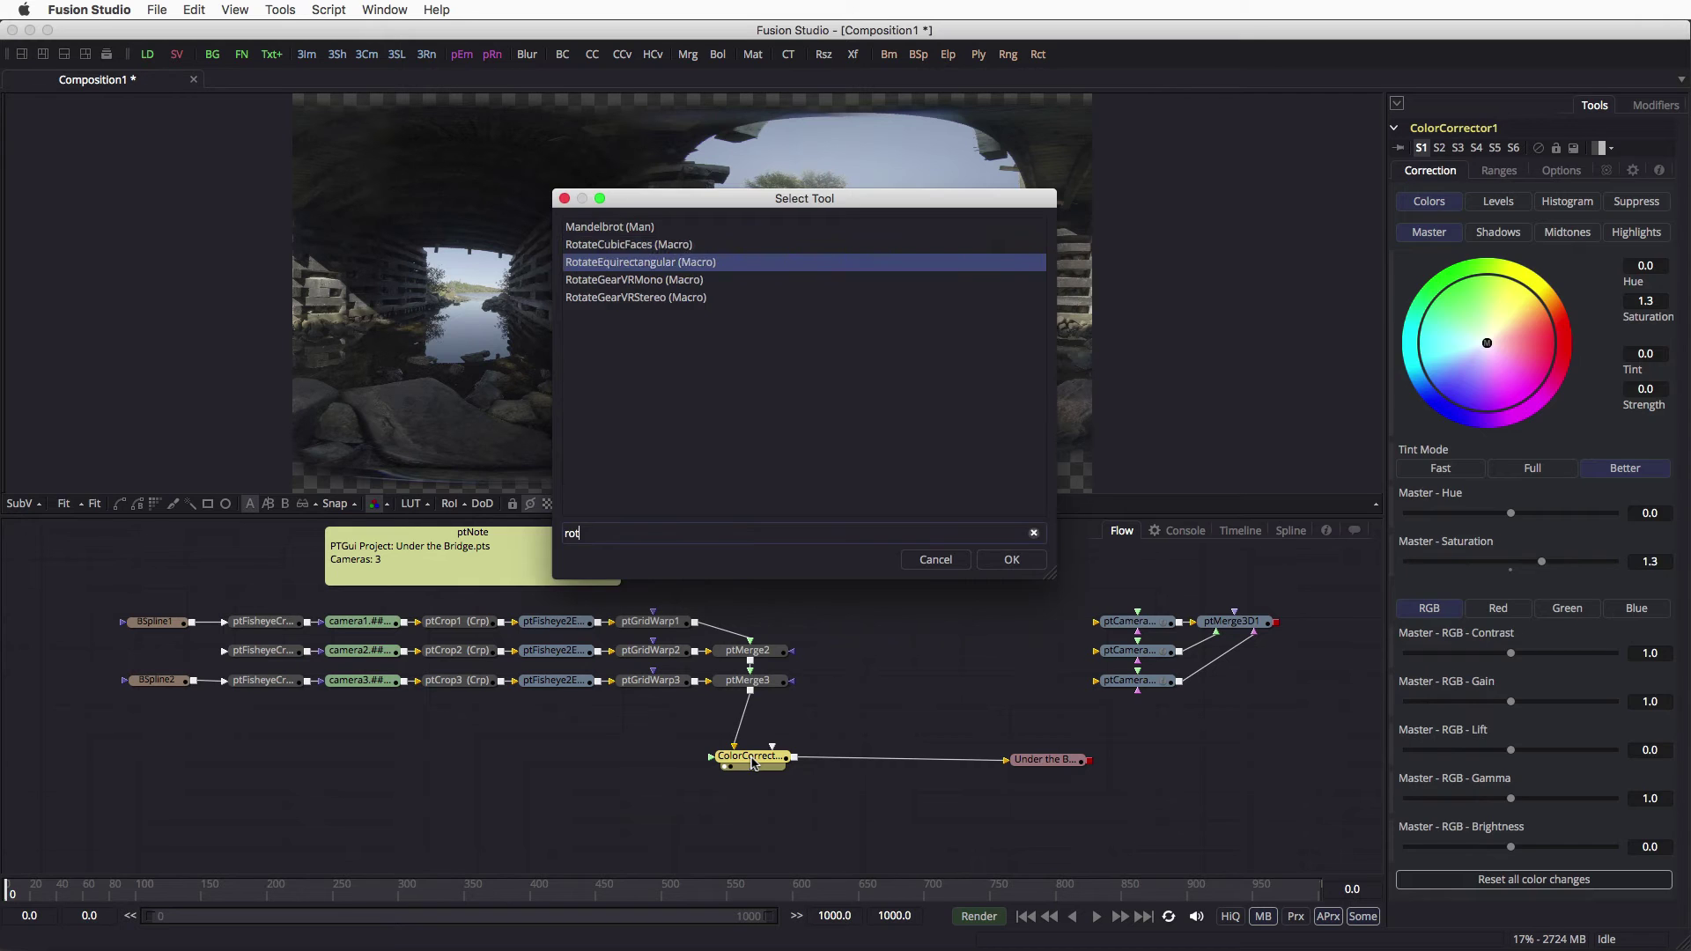
pyautogui.press('Return')
pyautogui.press('1')
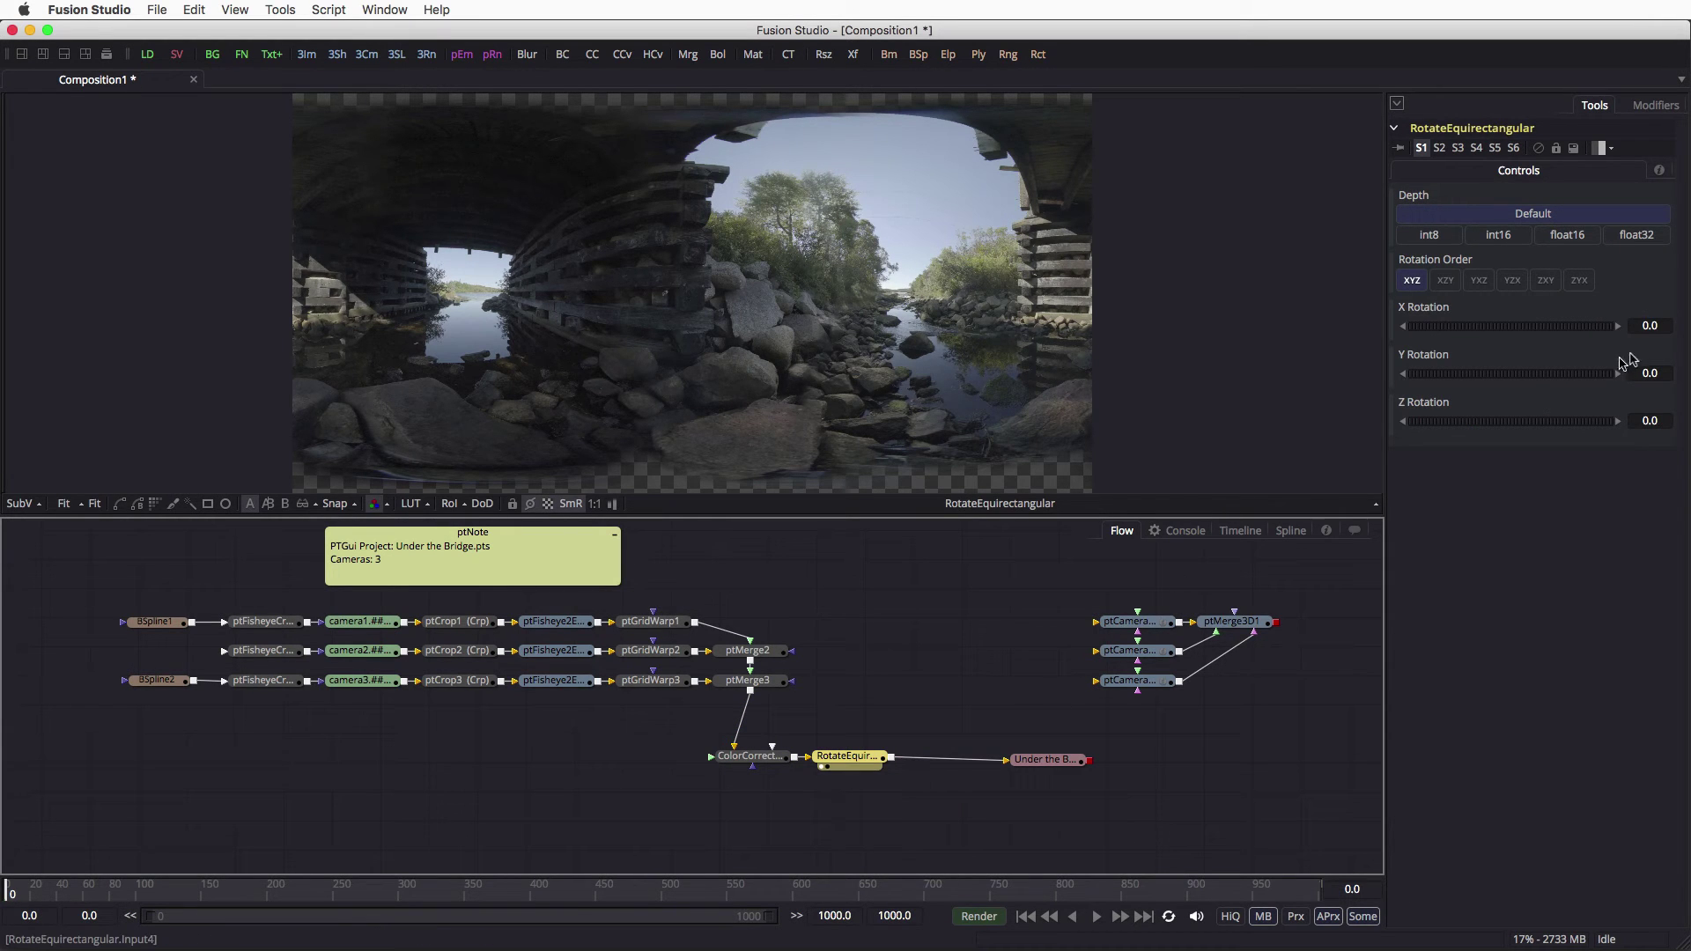
pyautogui.click(1652, 325)
pyautogui.press('Tab')
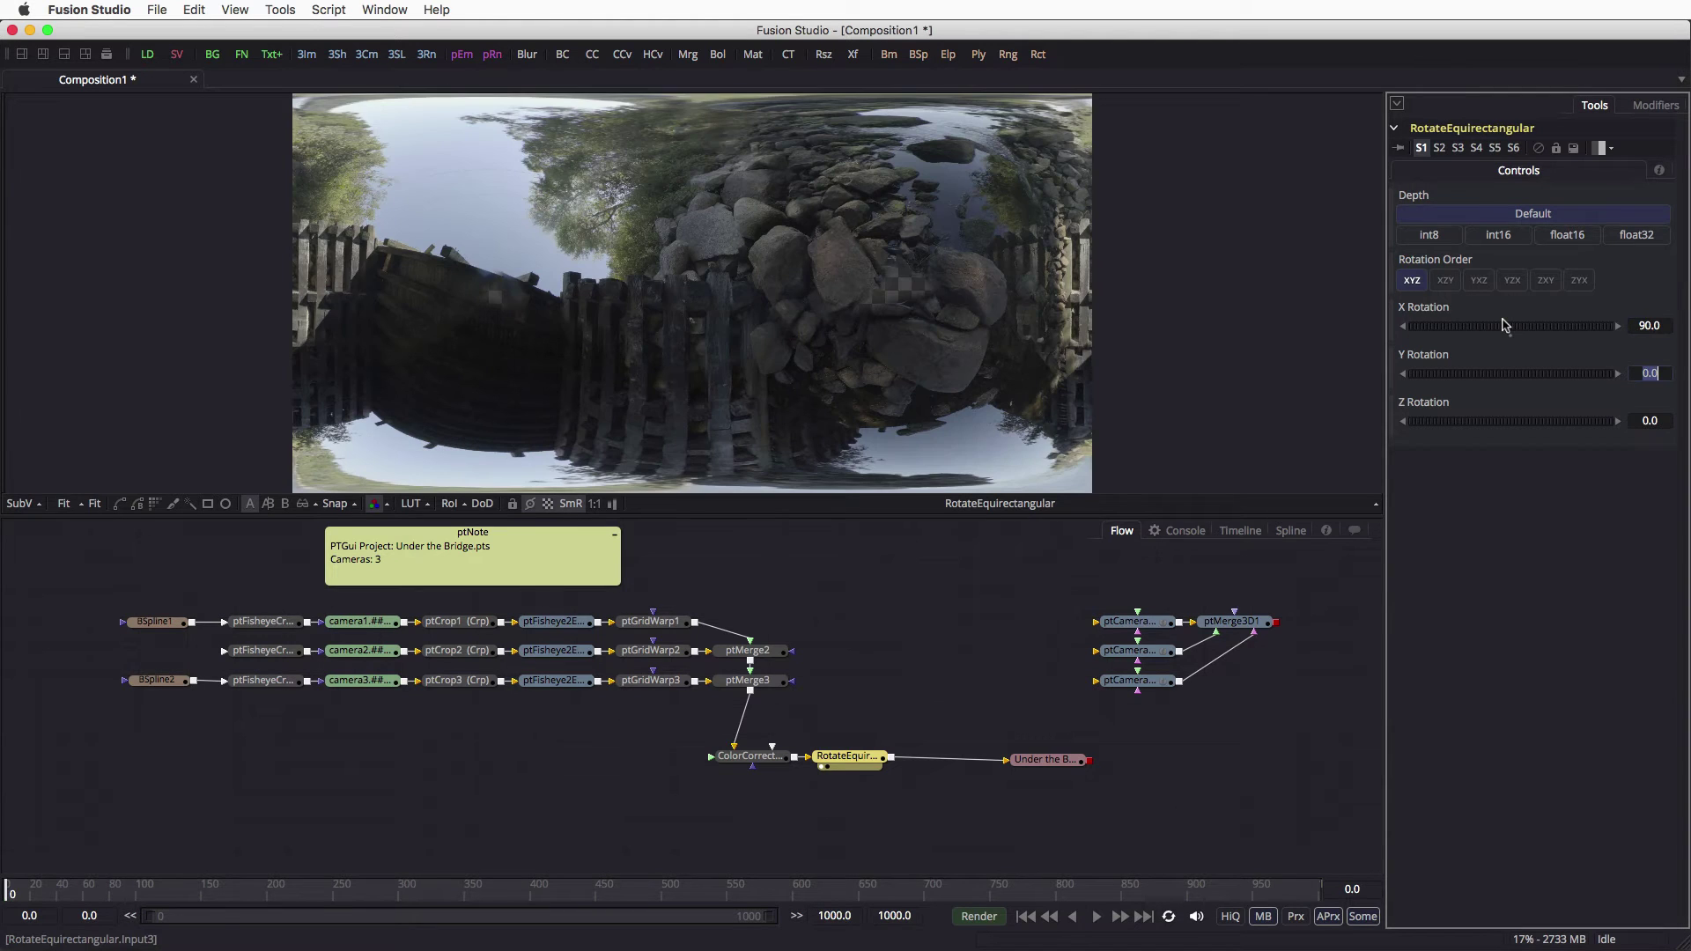
# Step: Enlarge the viewer area and move the saver node further right in the Flow
pyautogui.scroll(1, 911, 307)
pyautogui.scroll(2, 912, 306)
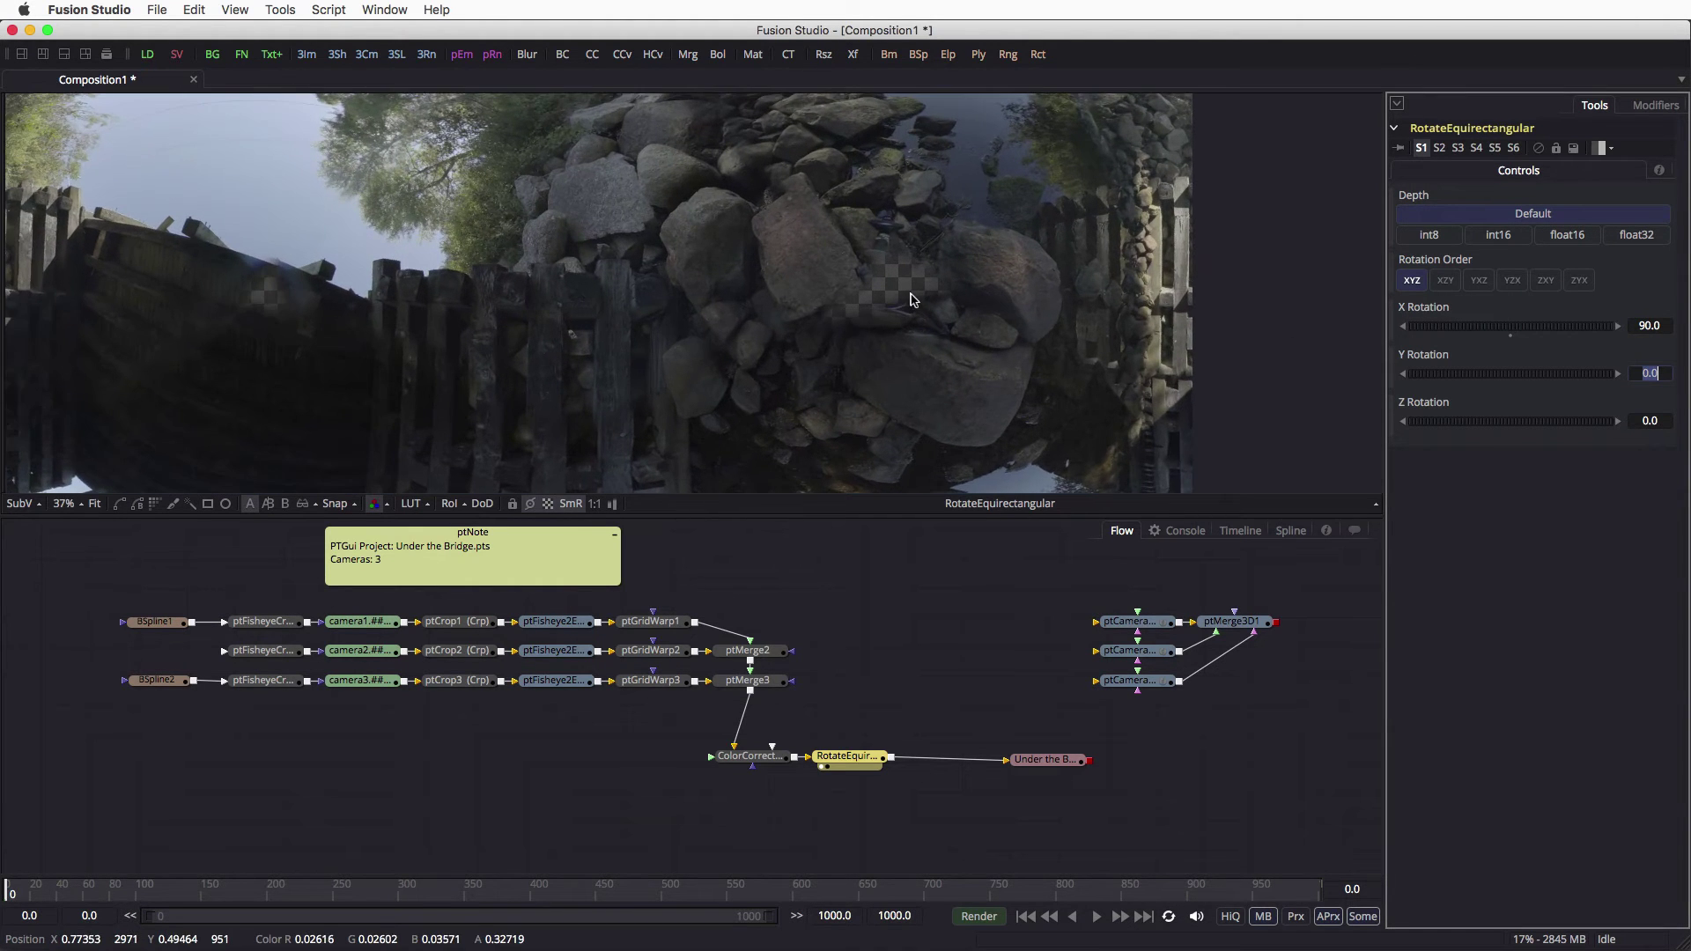
pyautogui.scroll(1, 911, 307)
pyautogui.moveTo(885, 520); pyautogui.dragTo(885, 603)
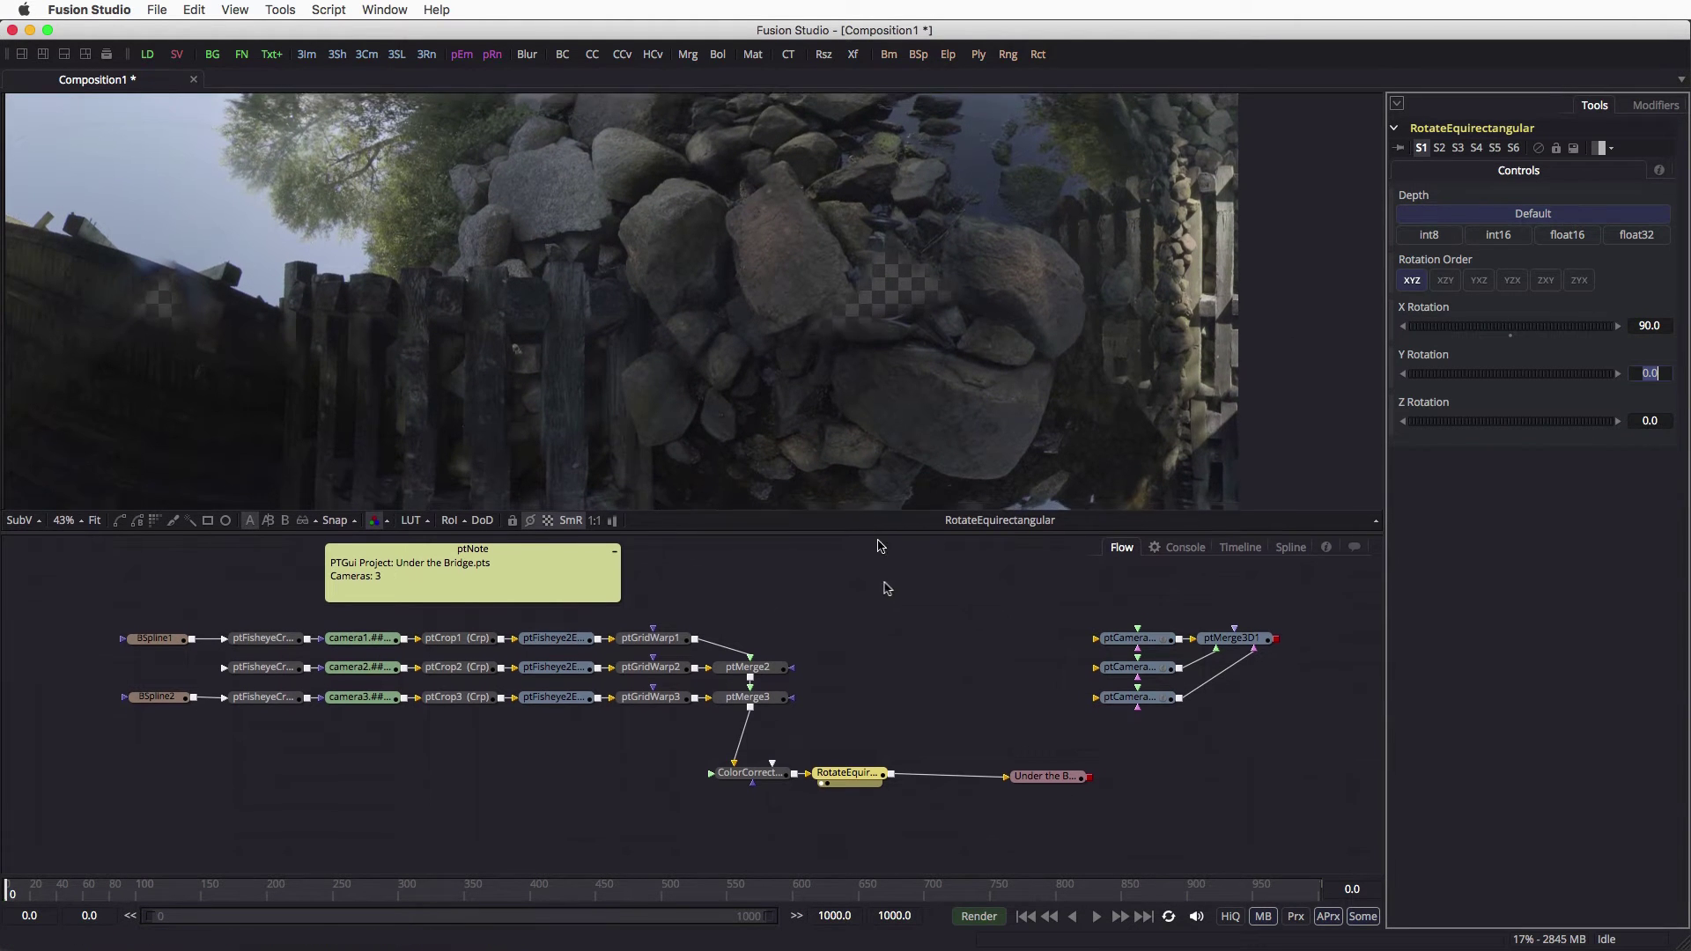
pyautogui.moveTo(1046, 847); pyautogui.dragTo(1092, 847)
pyautogui.click(853, 828)
# Step: Insert a Paint node after RotateEquirectangular
pyautogui.hotkey('shift', 'space')
pyautogui.write('paint')
pyautogui.press('Return')
pyautogui.write('5000')
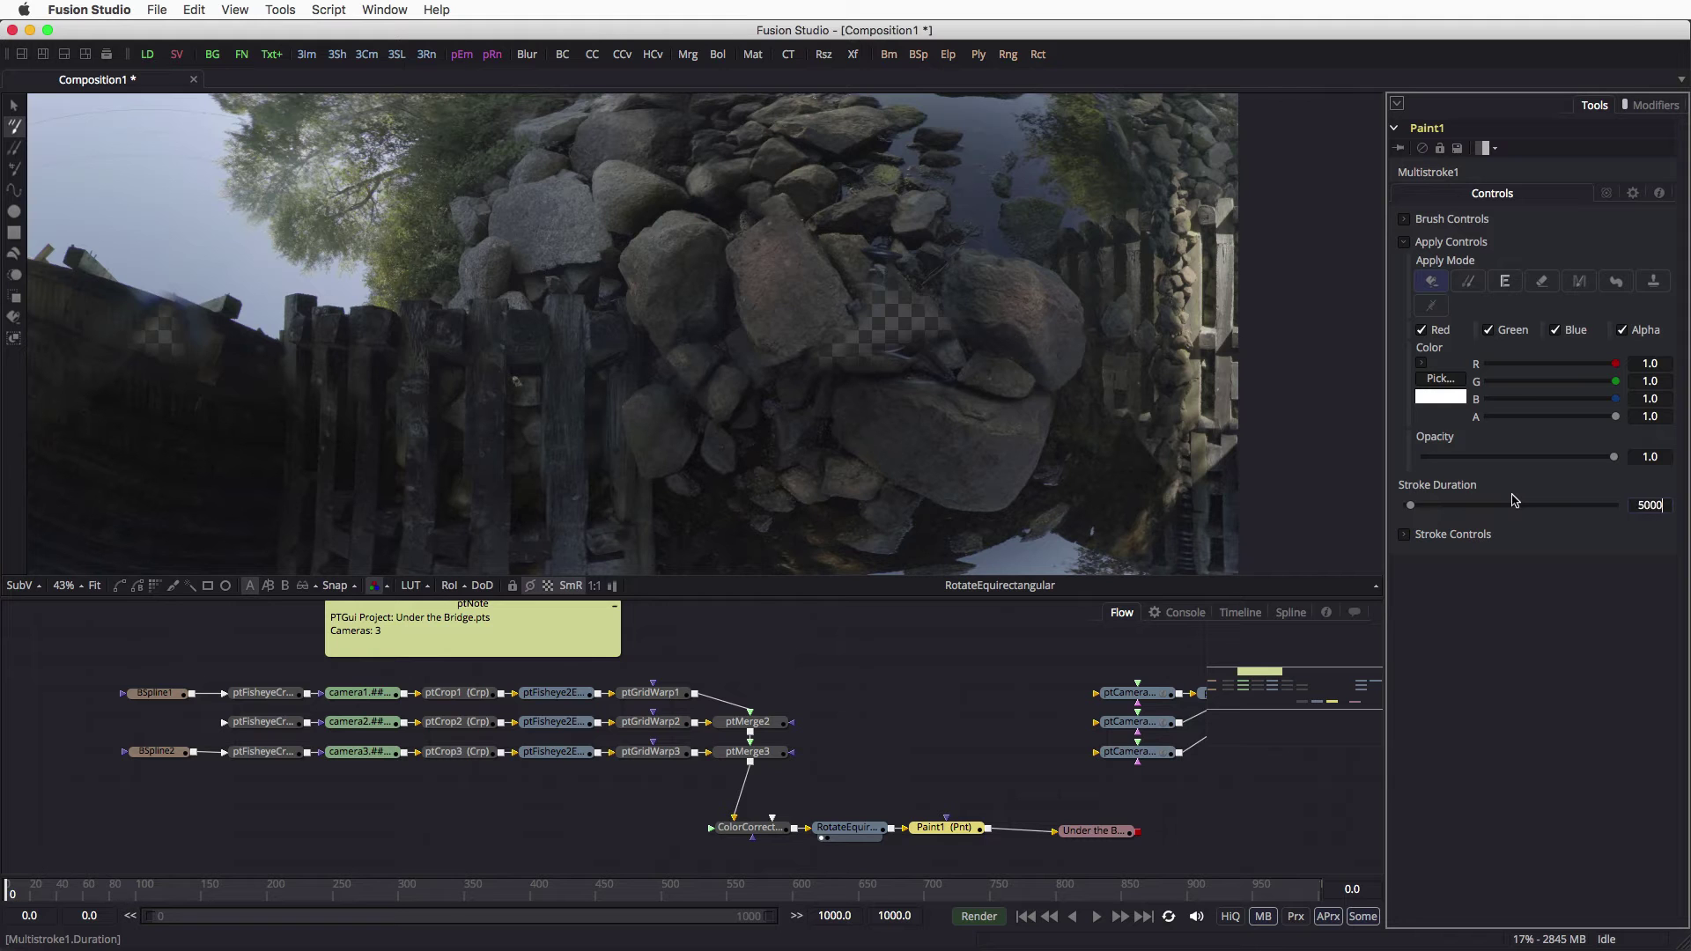
# Step: Set Paint to Clone mode, expand Brush Controls, and pick a clone source on the rocks
pyautogui.click(1471, 283)
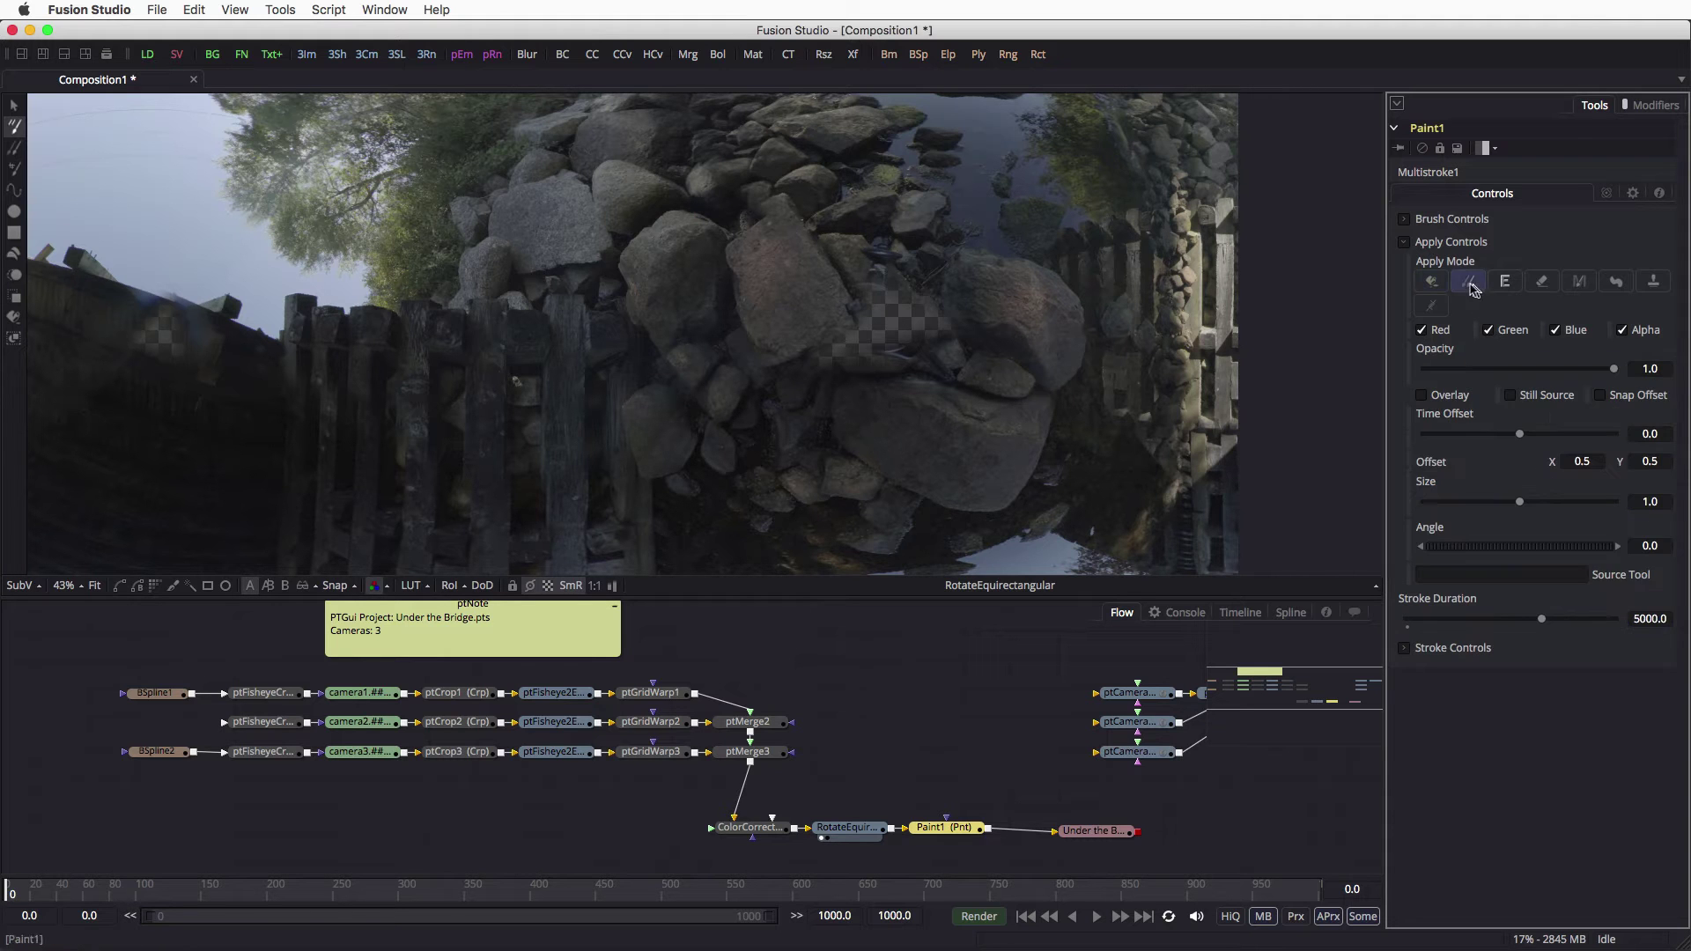
pyautogui.click(1404, 220)
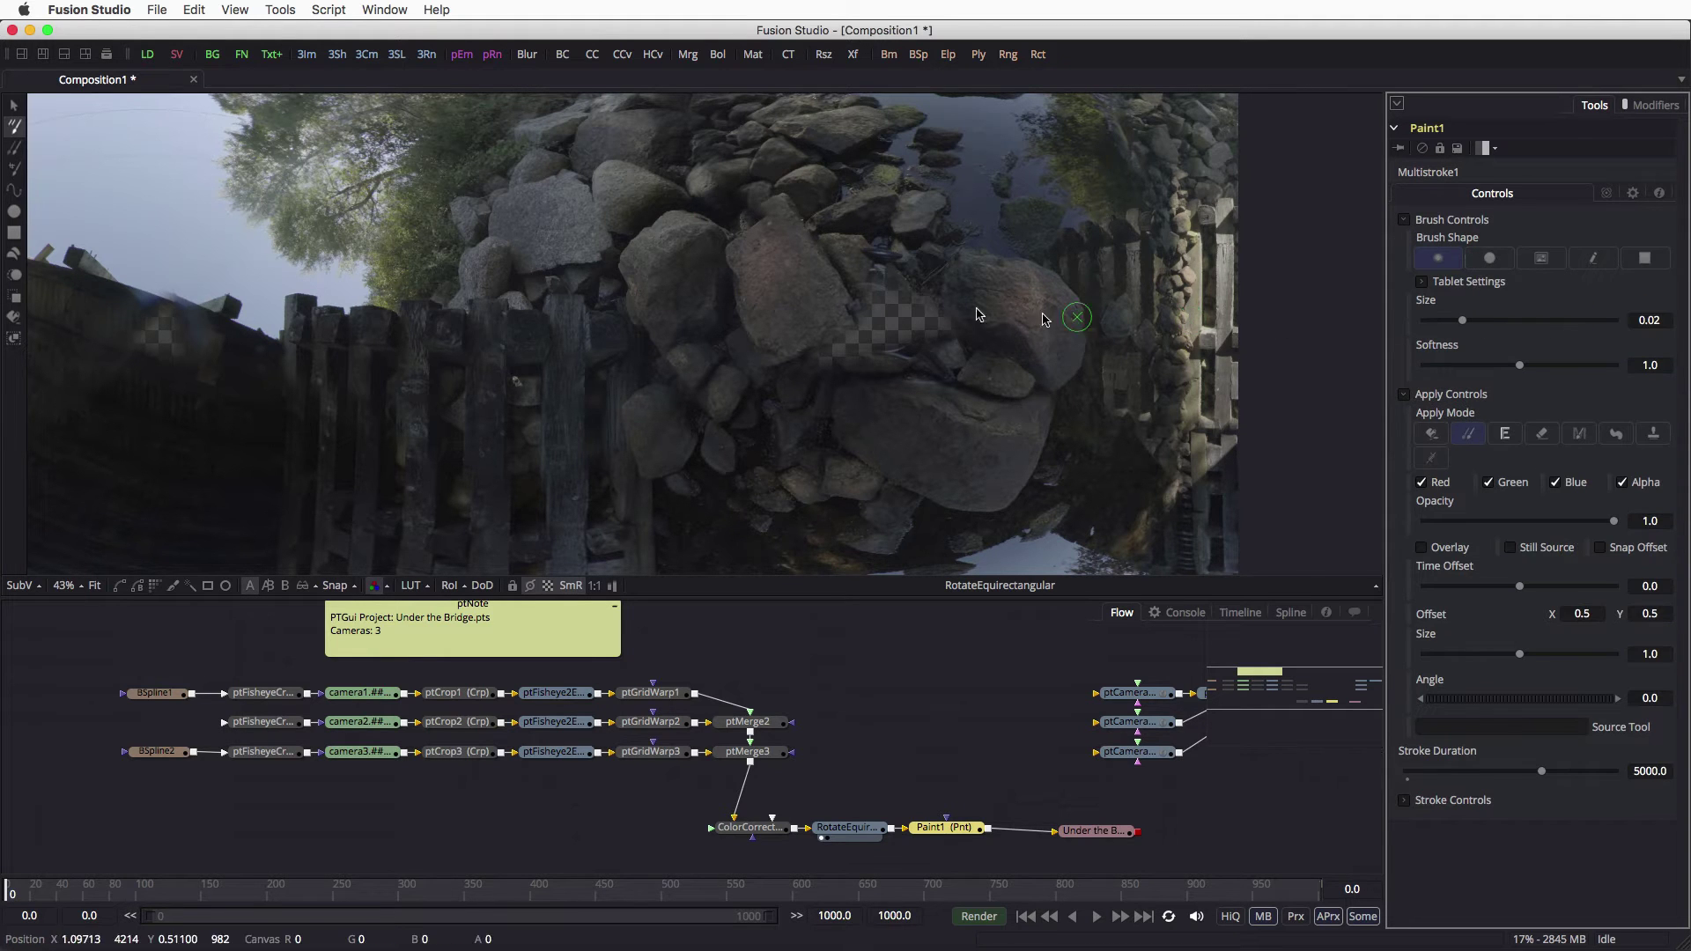
pyautogui.scroll(1, 854, 305)
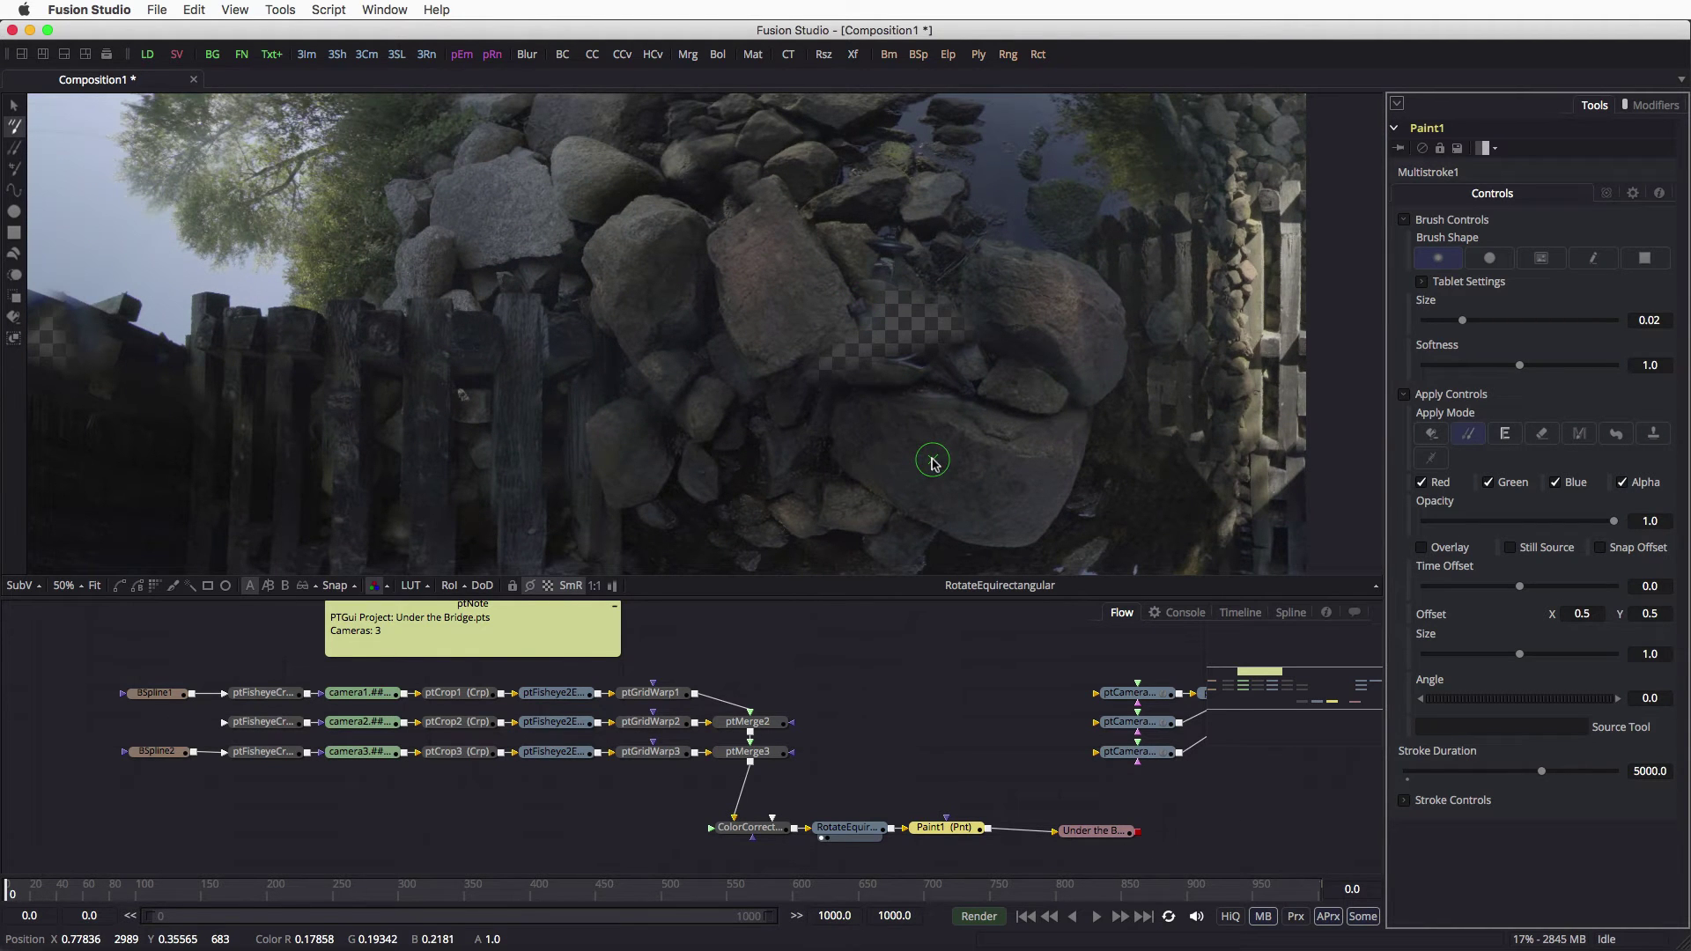
pyautogui.moveTo(947, 462)
pyautogui.mouseDown()
pyautogui.moveTo(884, 300)
pyautogui.moveTo(955, 563)
pyautogui.mouseUp()
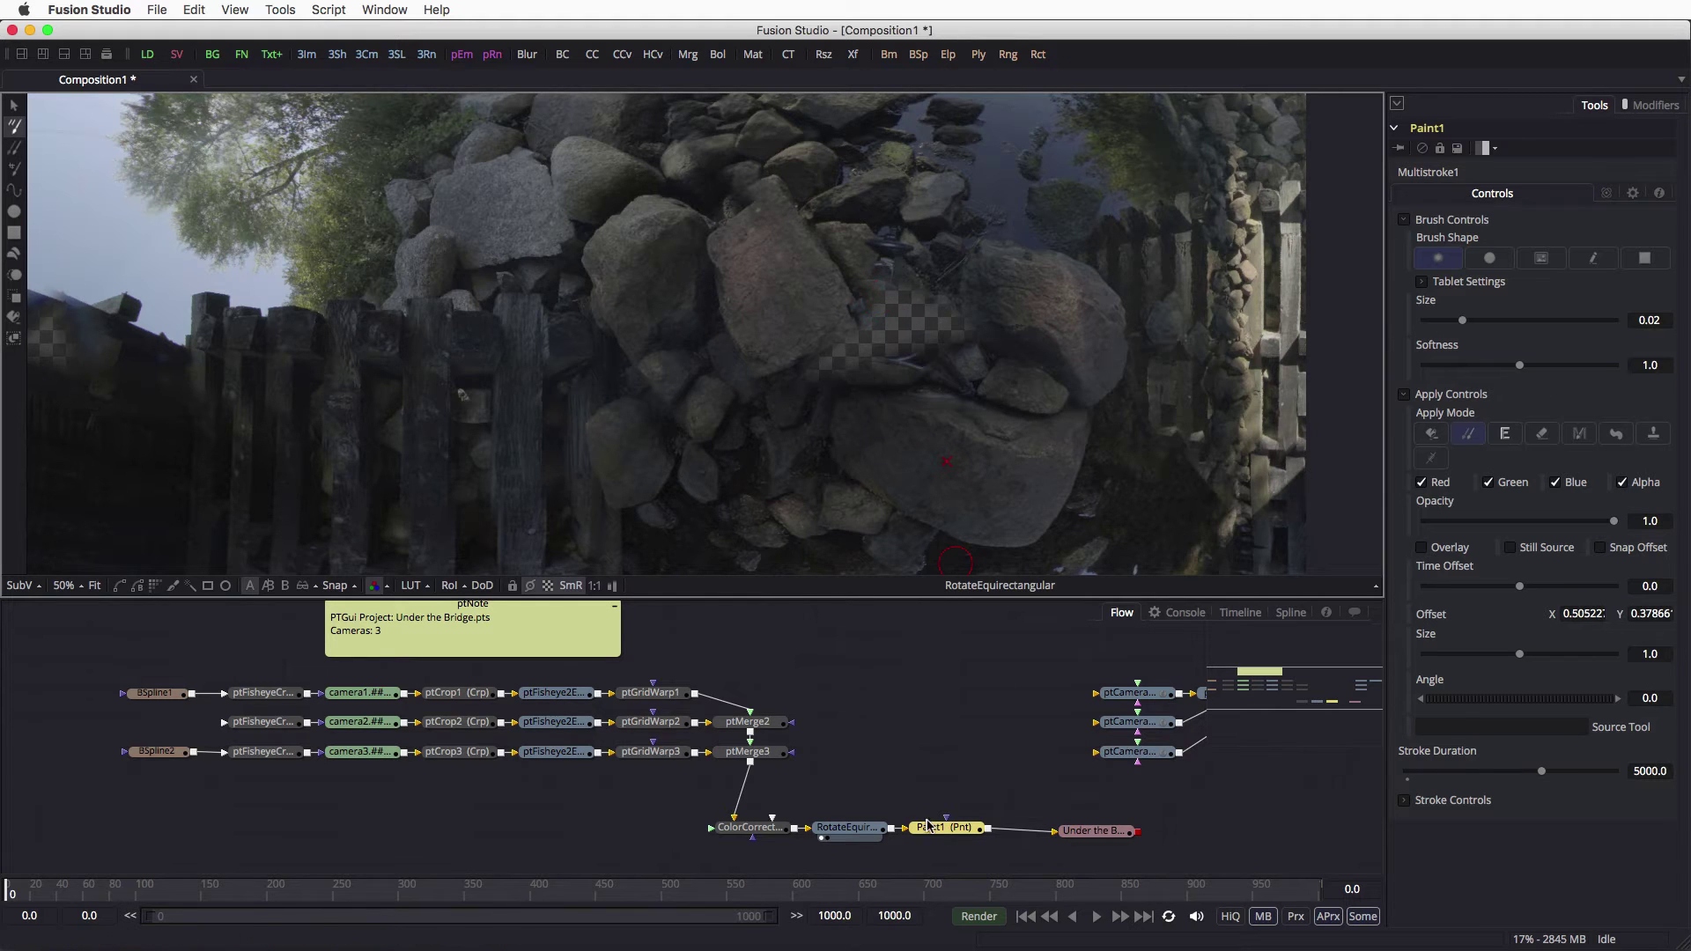
# Step: View Paint1 and clone rock texture over the checkered holes near the top rocks
pyautogui.click(929, 832)
pyautogui.press('1')
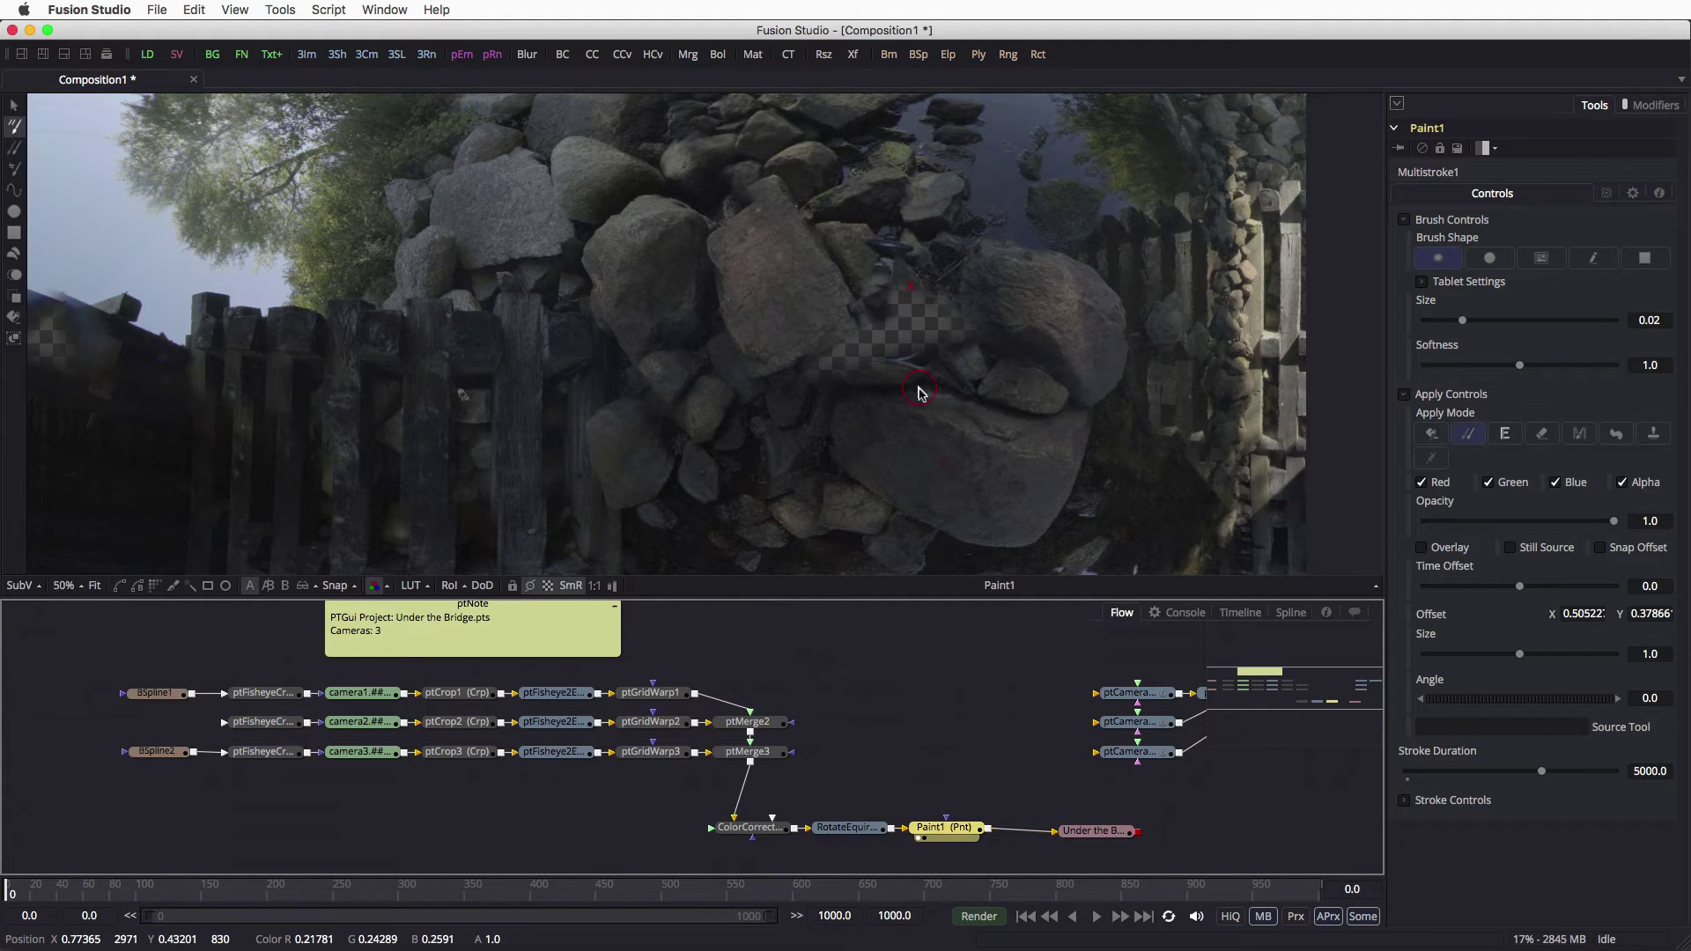
pyautogui.moveTo(956, 496); pyautogui.dragTo(870, 310)
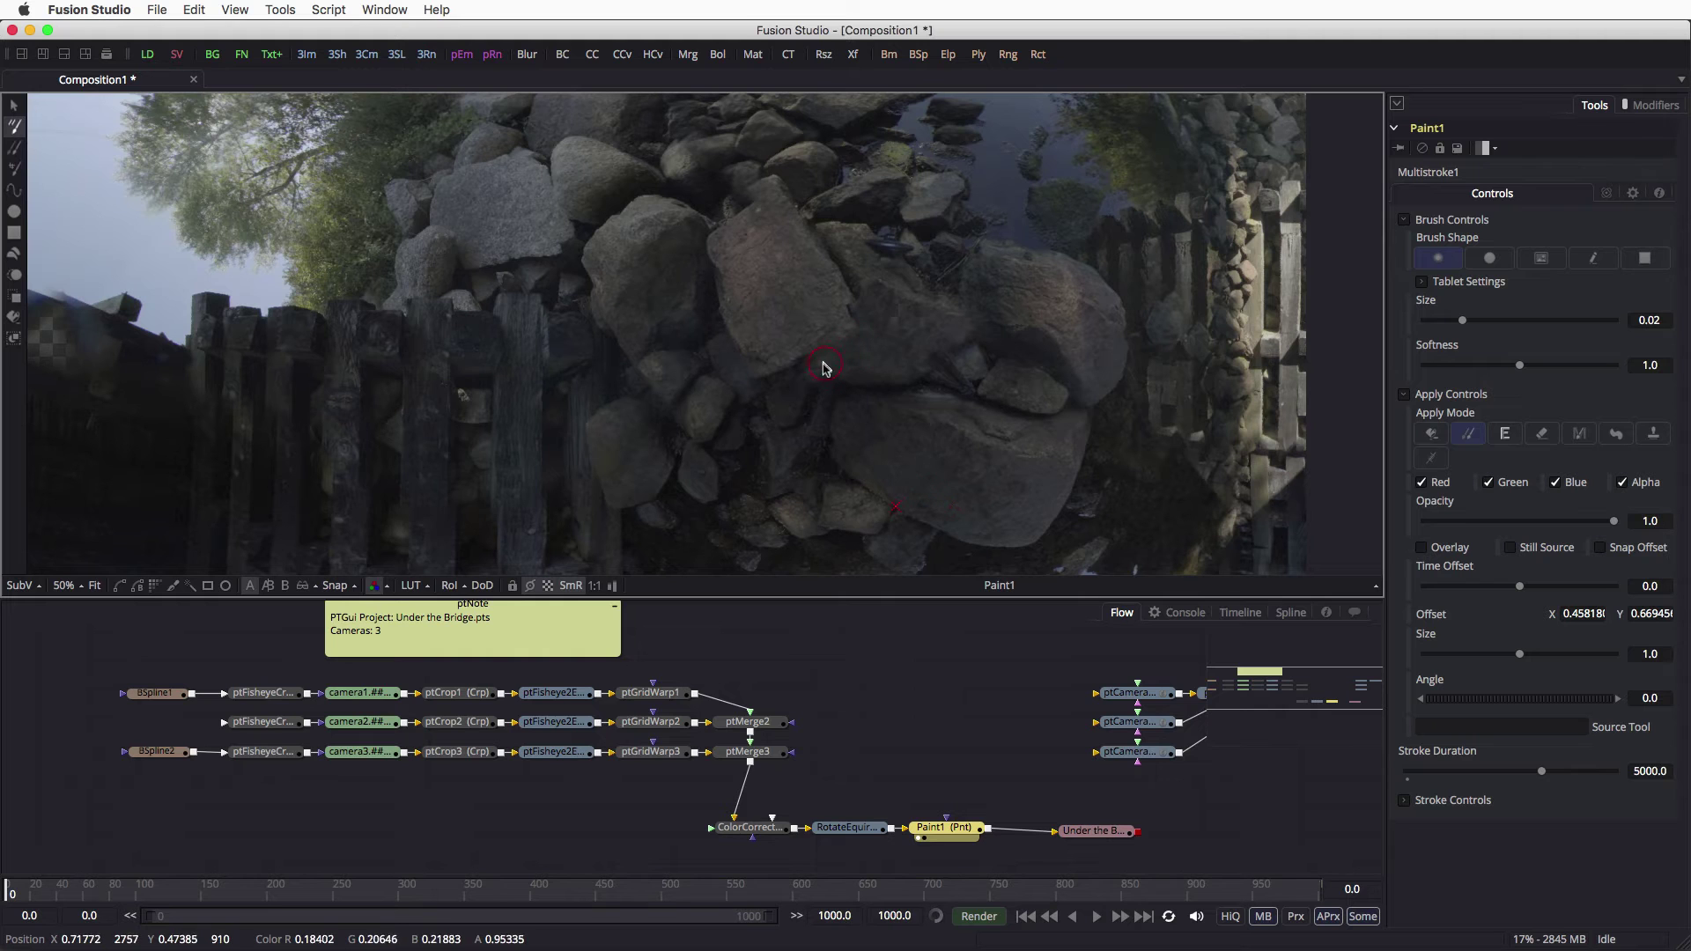
pyautogui.keyDown('alt'); pyautogui.click(934, 463); pyautogui.keyUp('alt')
pyautogui.keyDown('alt'); pyautogui.click(833, 269); pyautogui.keyUp('alt')
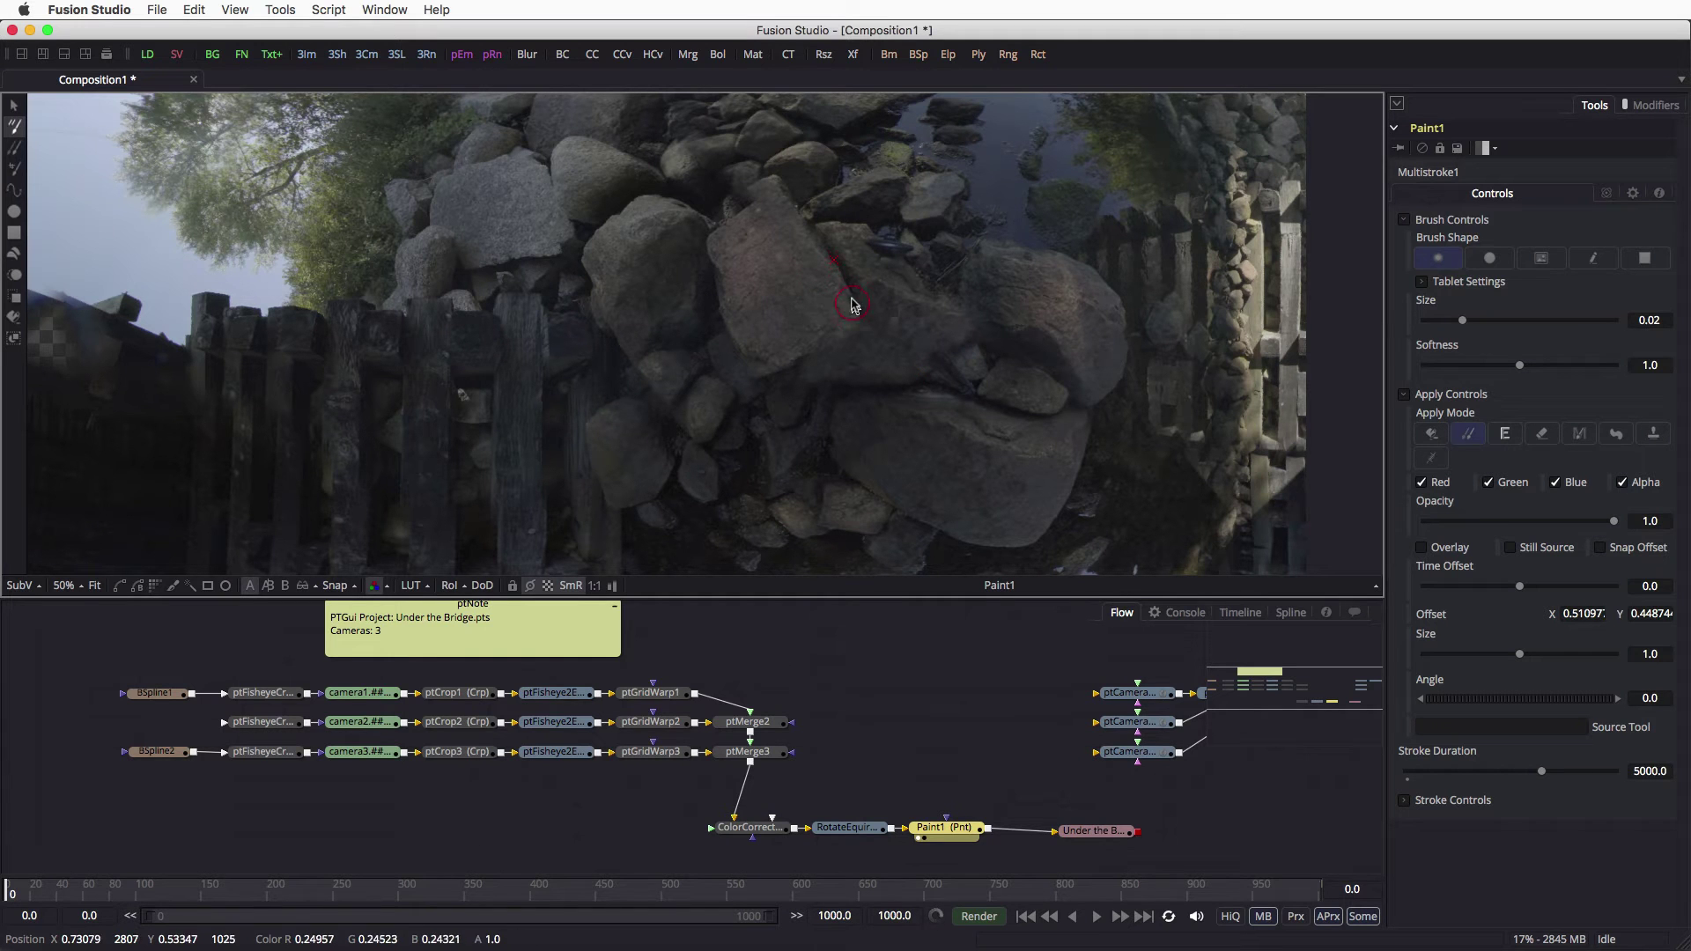
pyautogui.keyDown('alt'); pyautogui.click(815, 247); pyautogui.keyUp('alt')
pyautogui.keyDown('alt'); pyautogui.click(994, 266); pyautogui.keyUp('alt')
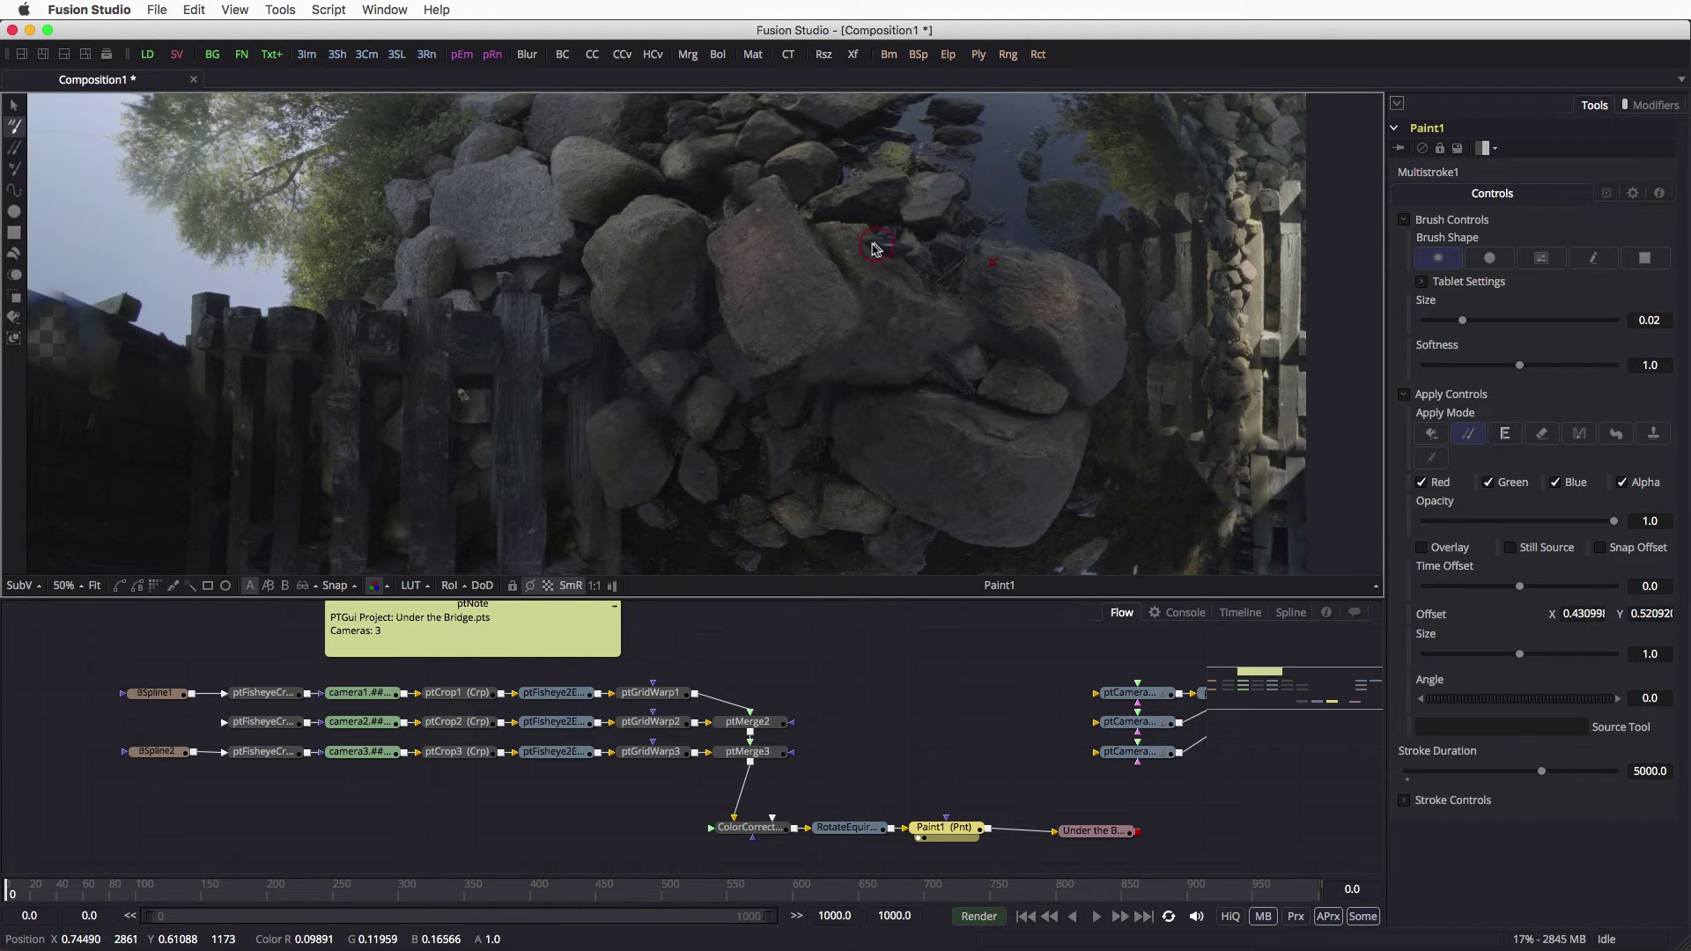
pyautogui.moveTo(868, 249); pyautogui.dragTo(890, 258)
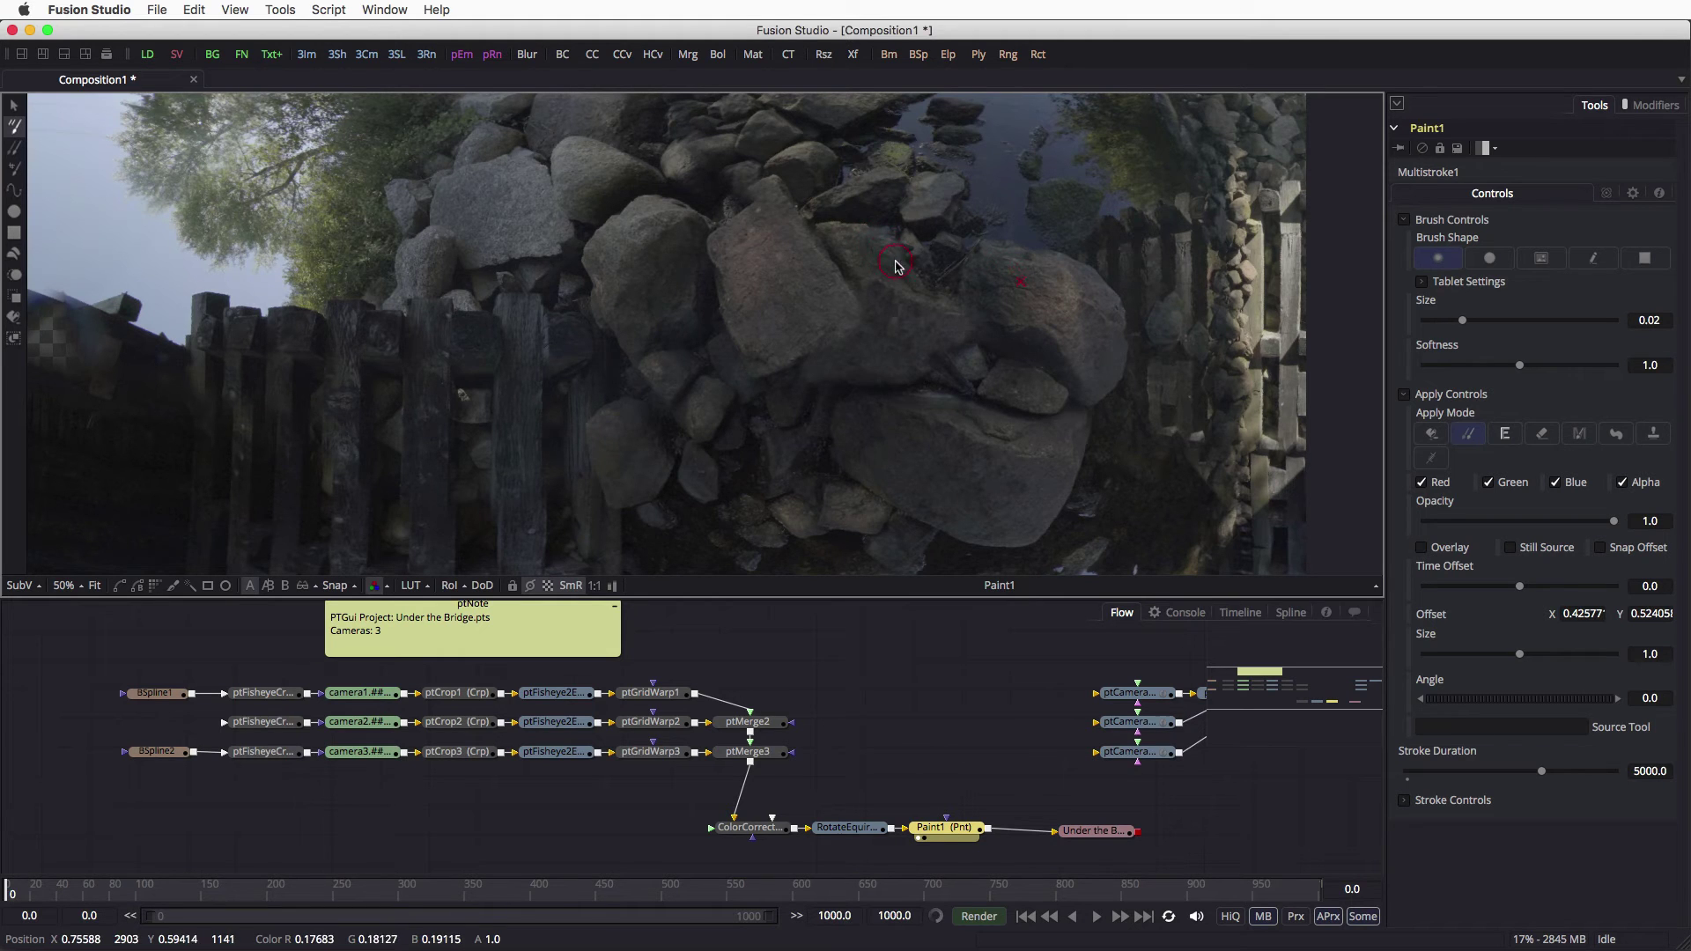
pyautogui.keyDown('alt'); pyautogui.click(1038, 256); pyautogui.keyUp('alt')
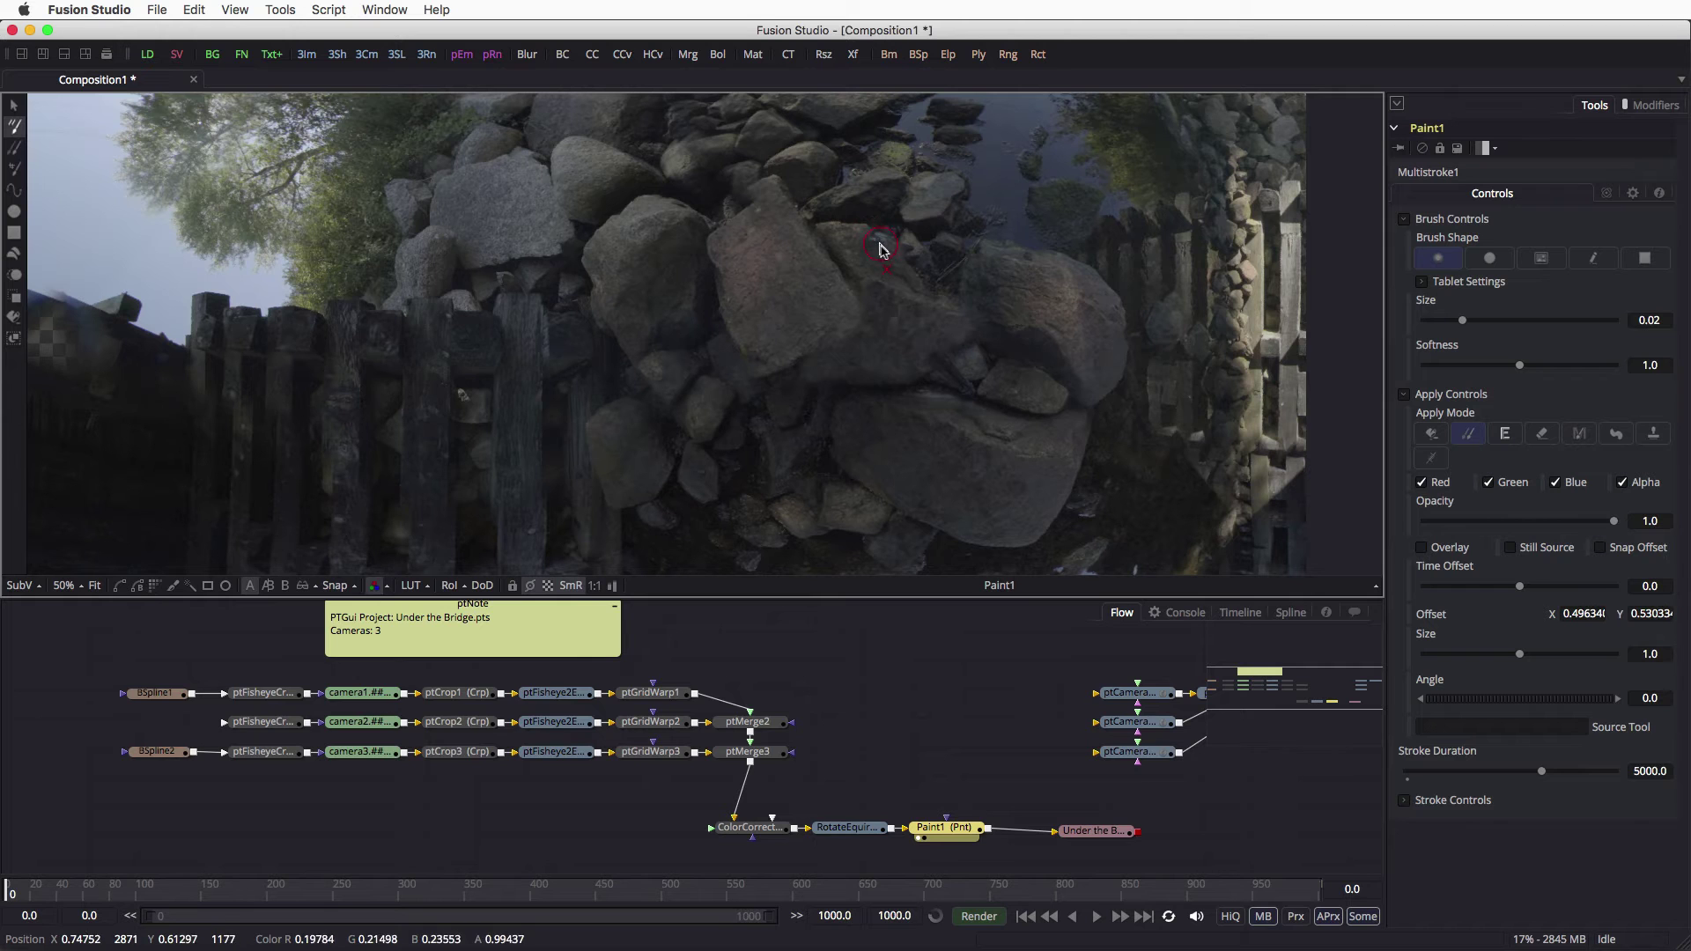
pyautogui.keyDown('alt'); pyautogui.moveTo(1055, 257); pyautogui.dragTo(866, 239); pyautogui.keyUp('alt')
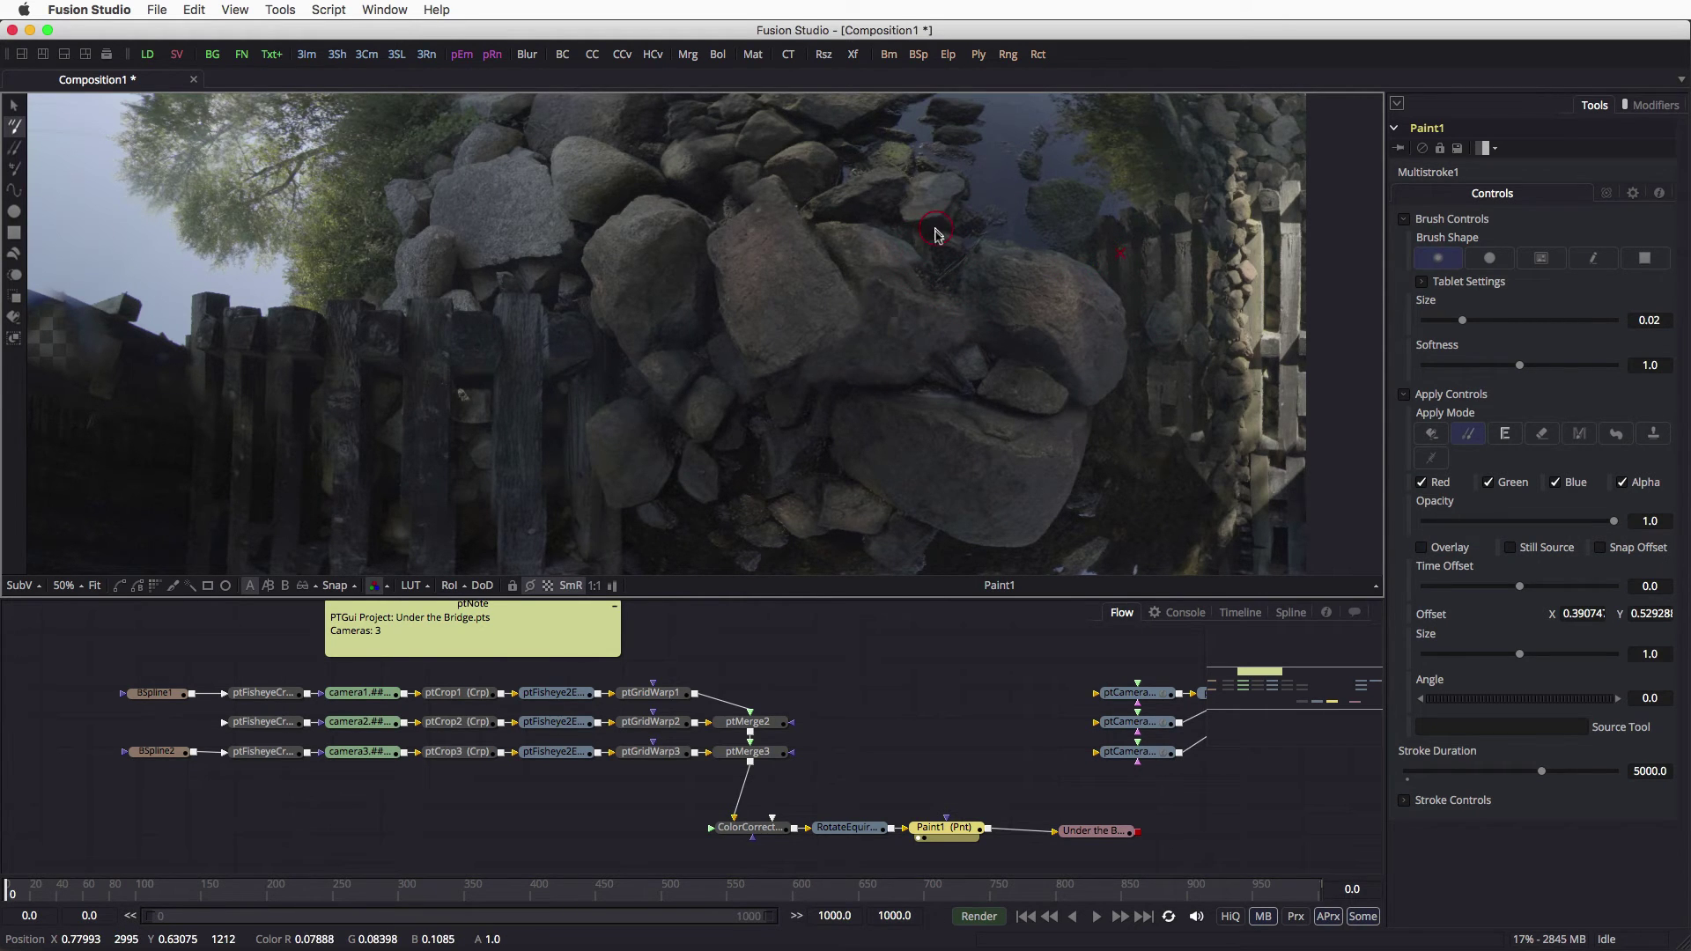
# Step: Fine-tune the brush size up to about 0.033 while setting new clone sources on the rocks
pyautogui.scroll(1, 935, 233)
pyautogui.scroll(1, 935, 233)
pyautogui.moveTo(1462, 320); pyautogui.dragTo(1447, 321)
pyautogui.keyDown('alt'); pyautogui.click(915, 230); pyautogui.keyUp('alt')
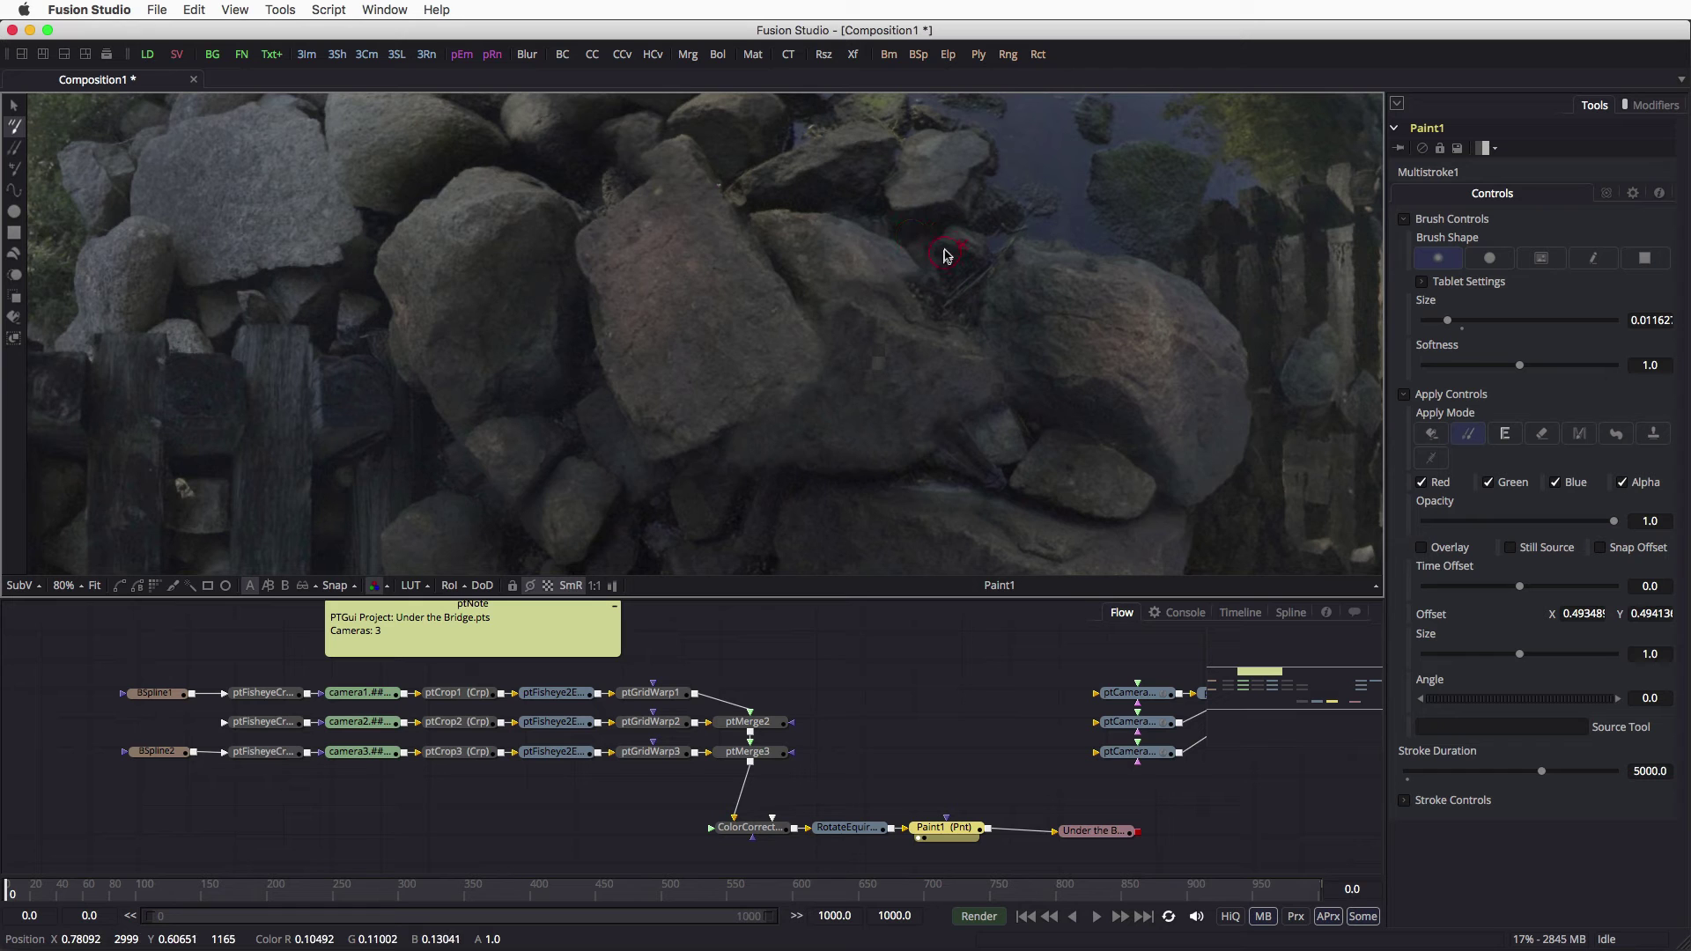
pyautogui.keyDown('alt'); pyautogui.click(820, 193); pyautogui.keyUp('alt')
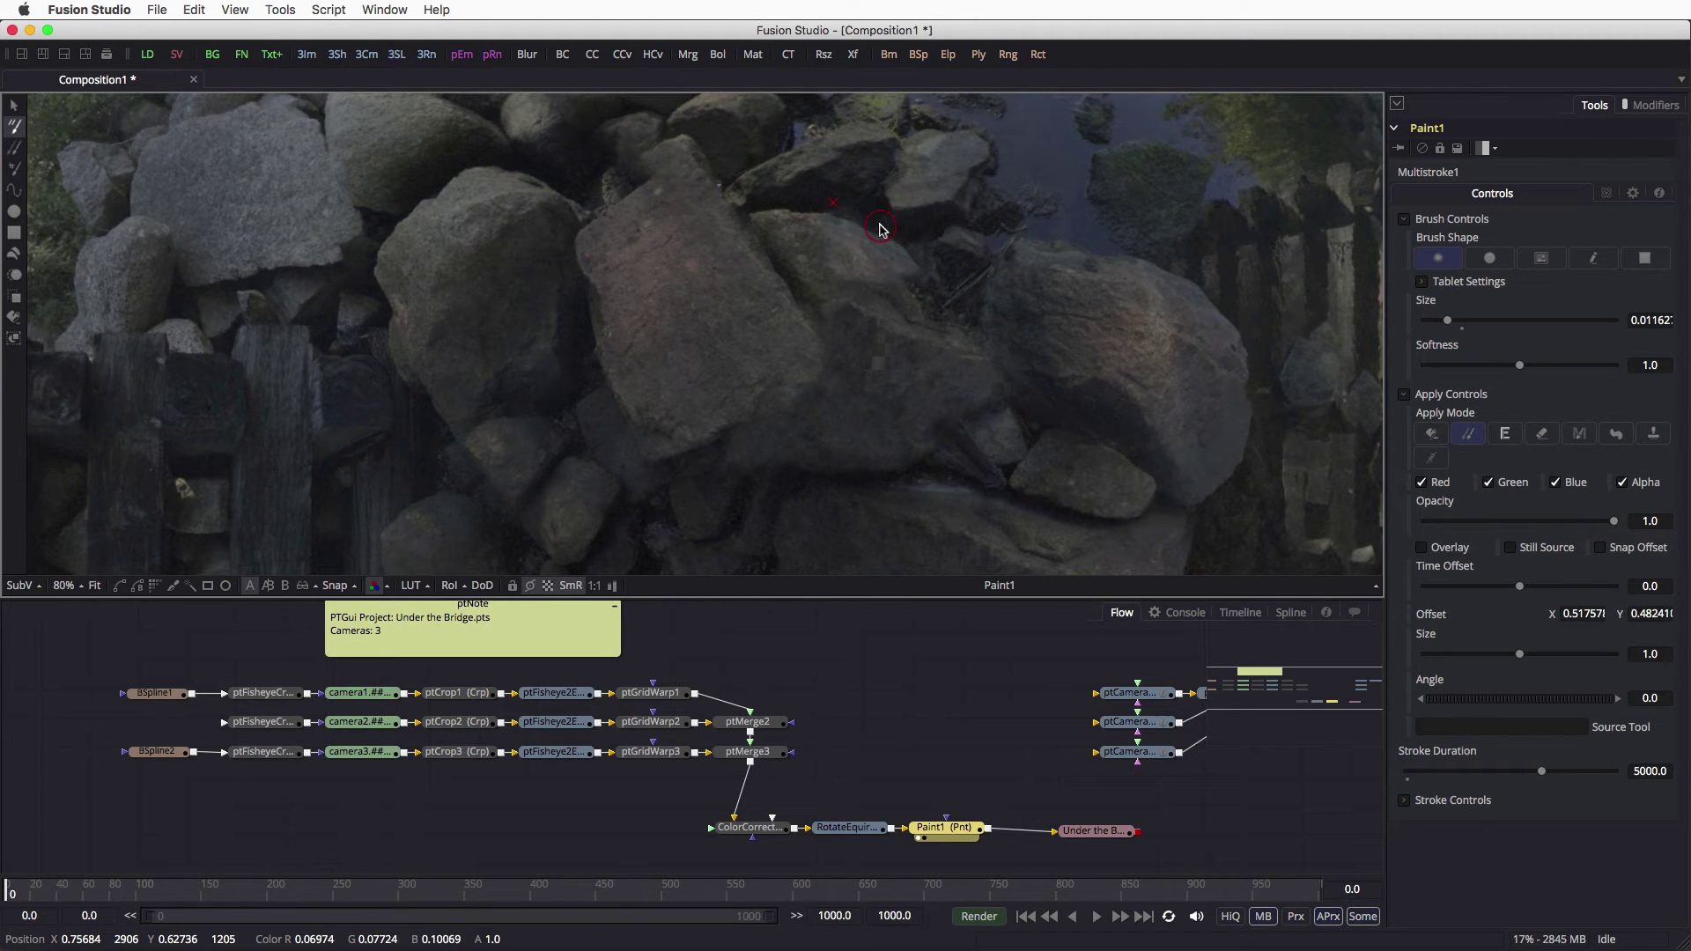
pyautogui.scroll(-3, 981, 458)
pyautogui.scroll(-2, 947, 410)
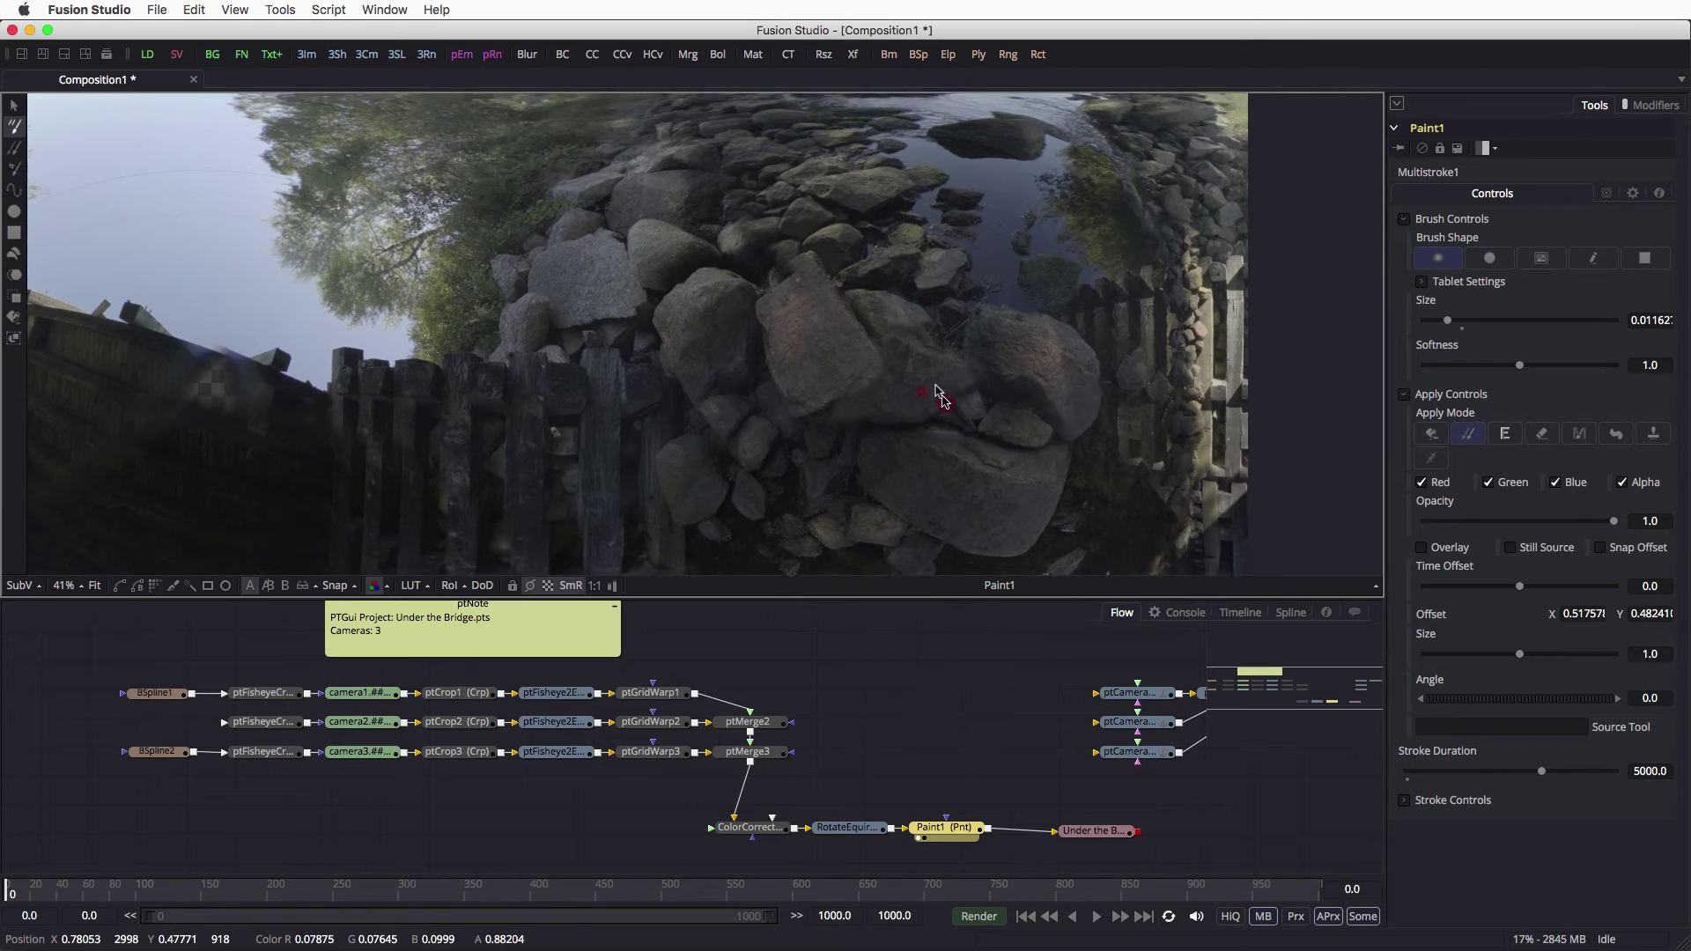
pyautogui.moveTo(1447, 320); pyautogui.dragTo(1460, 322)
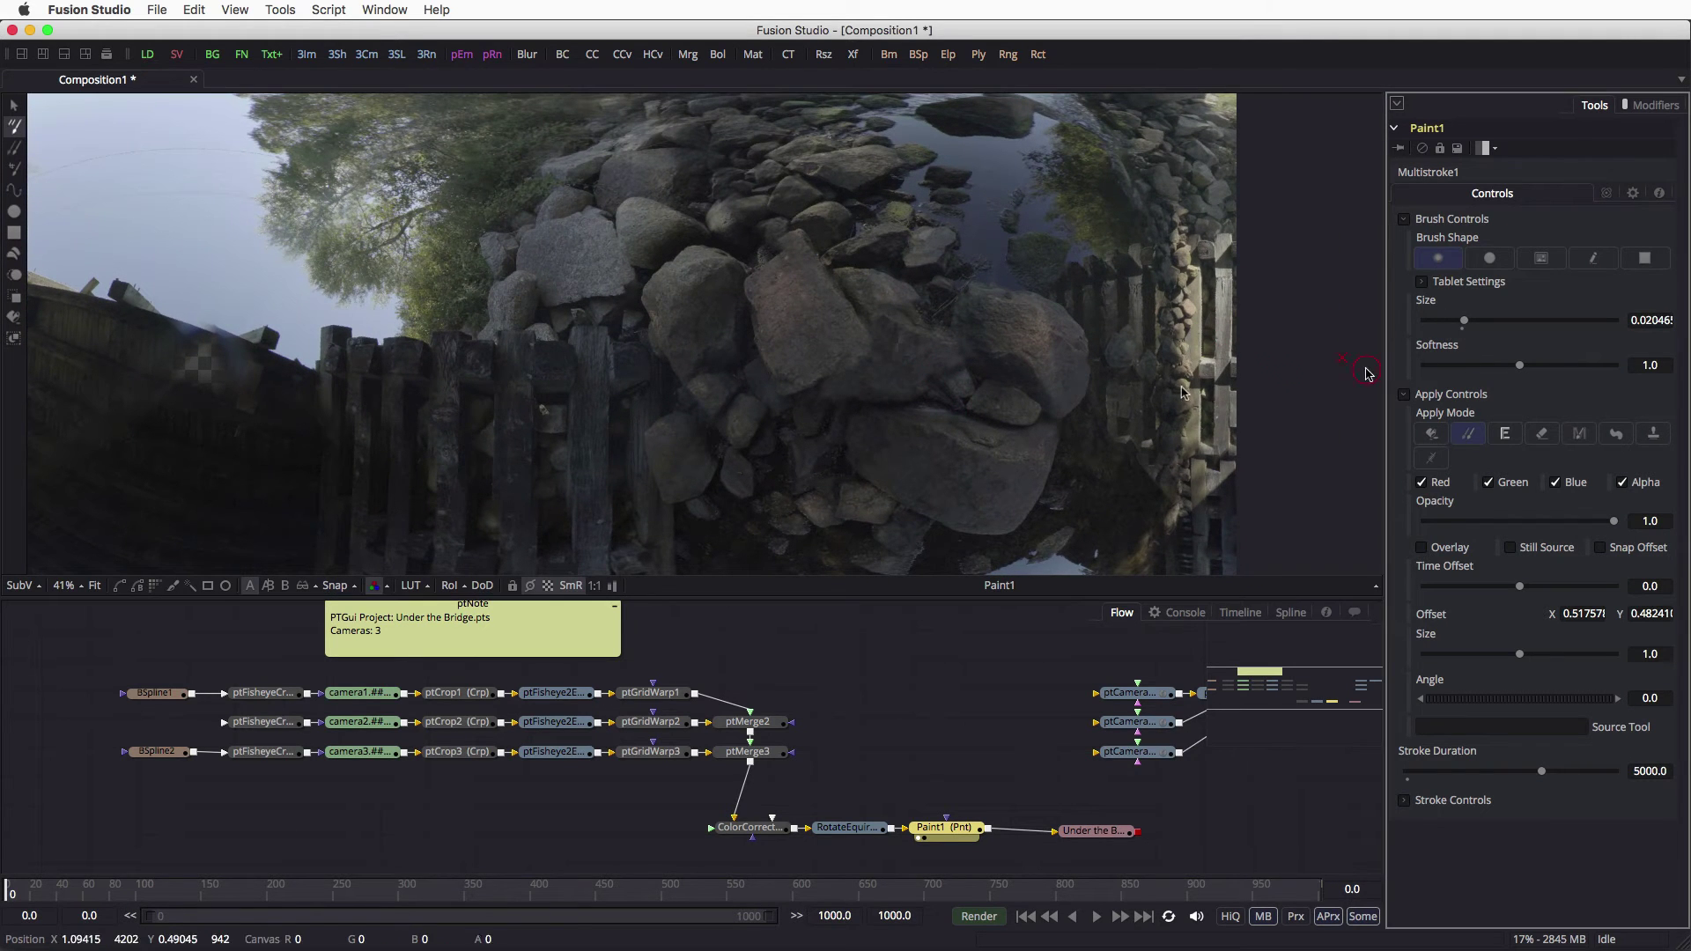
pyautogui.keyDown('alt'); pyautogui.click(1007, 329); pyautogui.keyUp('alt')
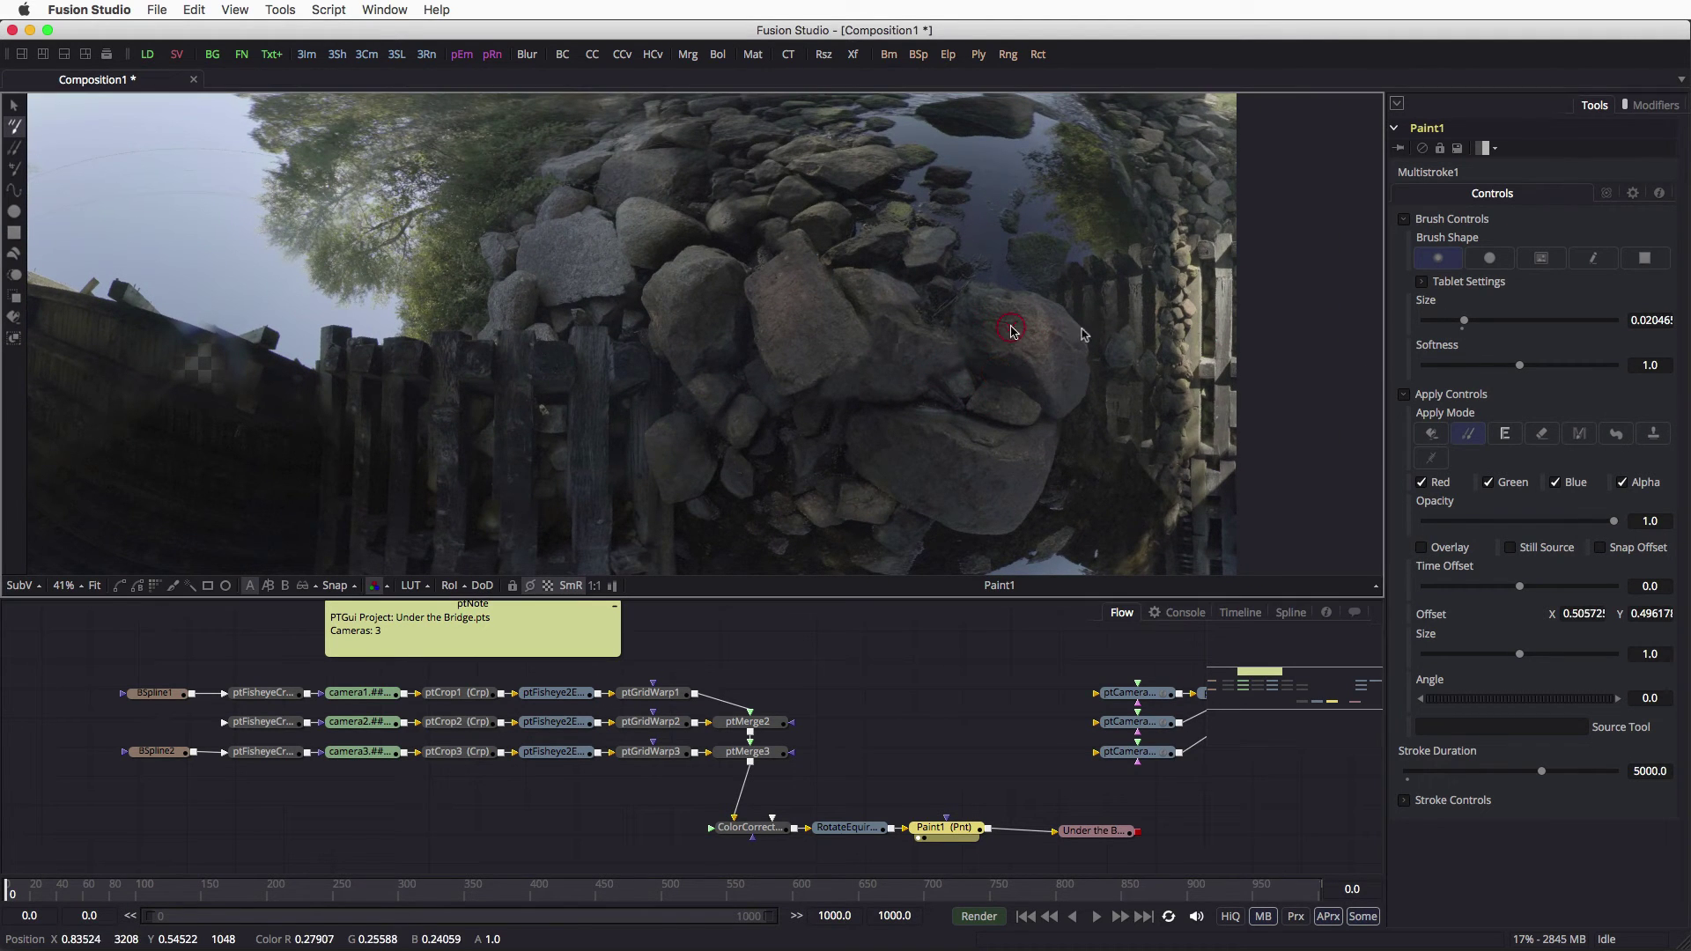
pyautogui.moveTo(1466, 321); pyautogui.dragTo(1488, 321)
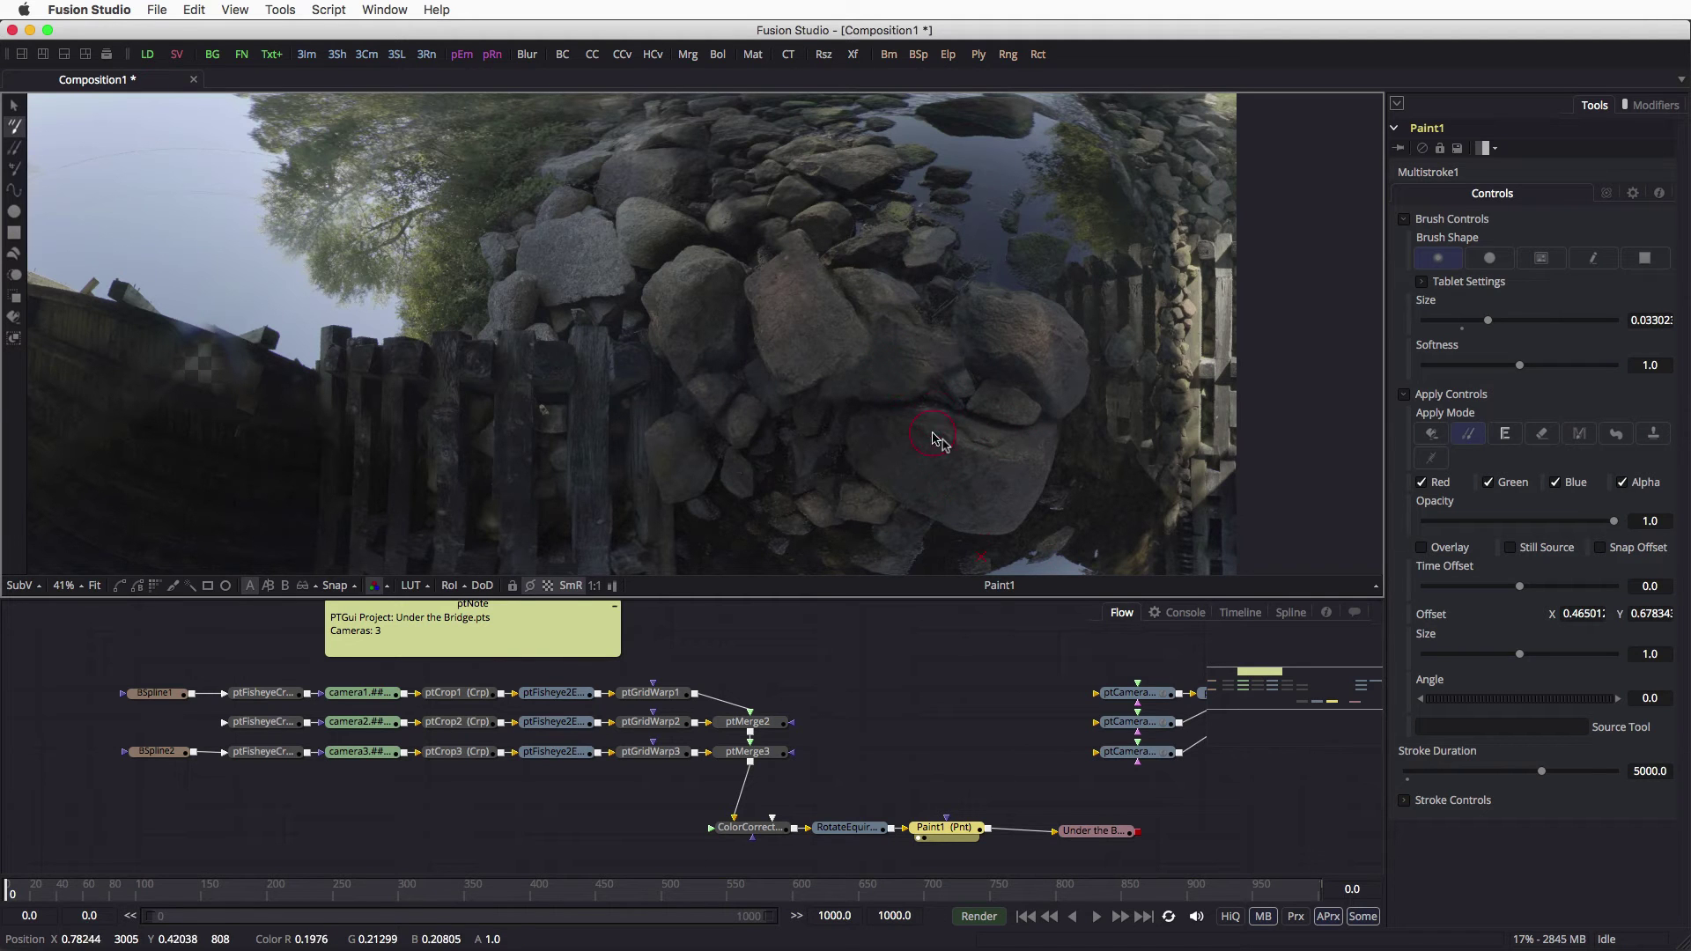
pyautogui.keyDown('alt'); pyautogui.click(929, 483); pyautogui.keyUp('alt')
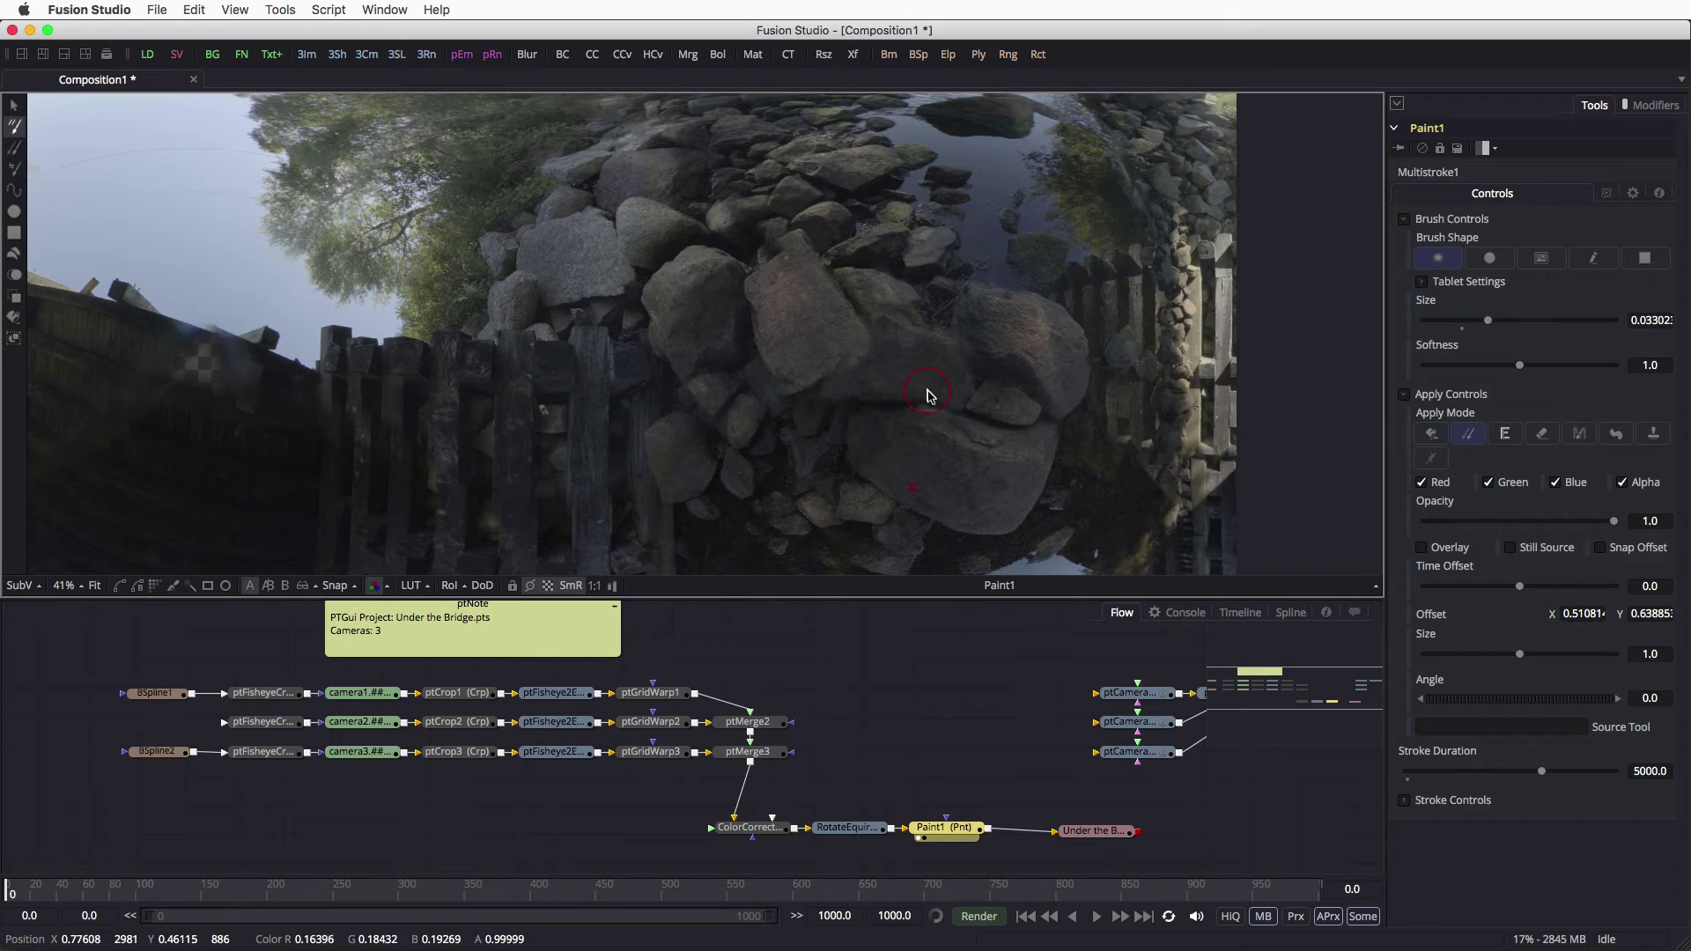
pyautogui.scroll(-1, 1024, 435)
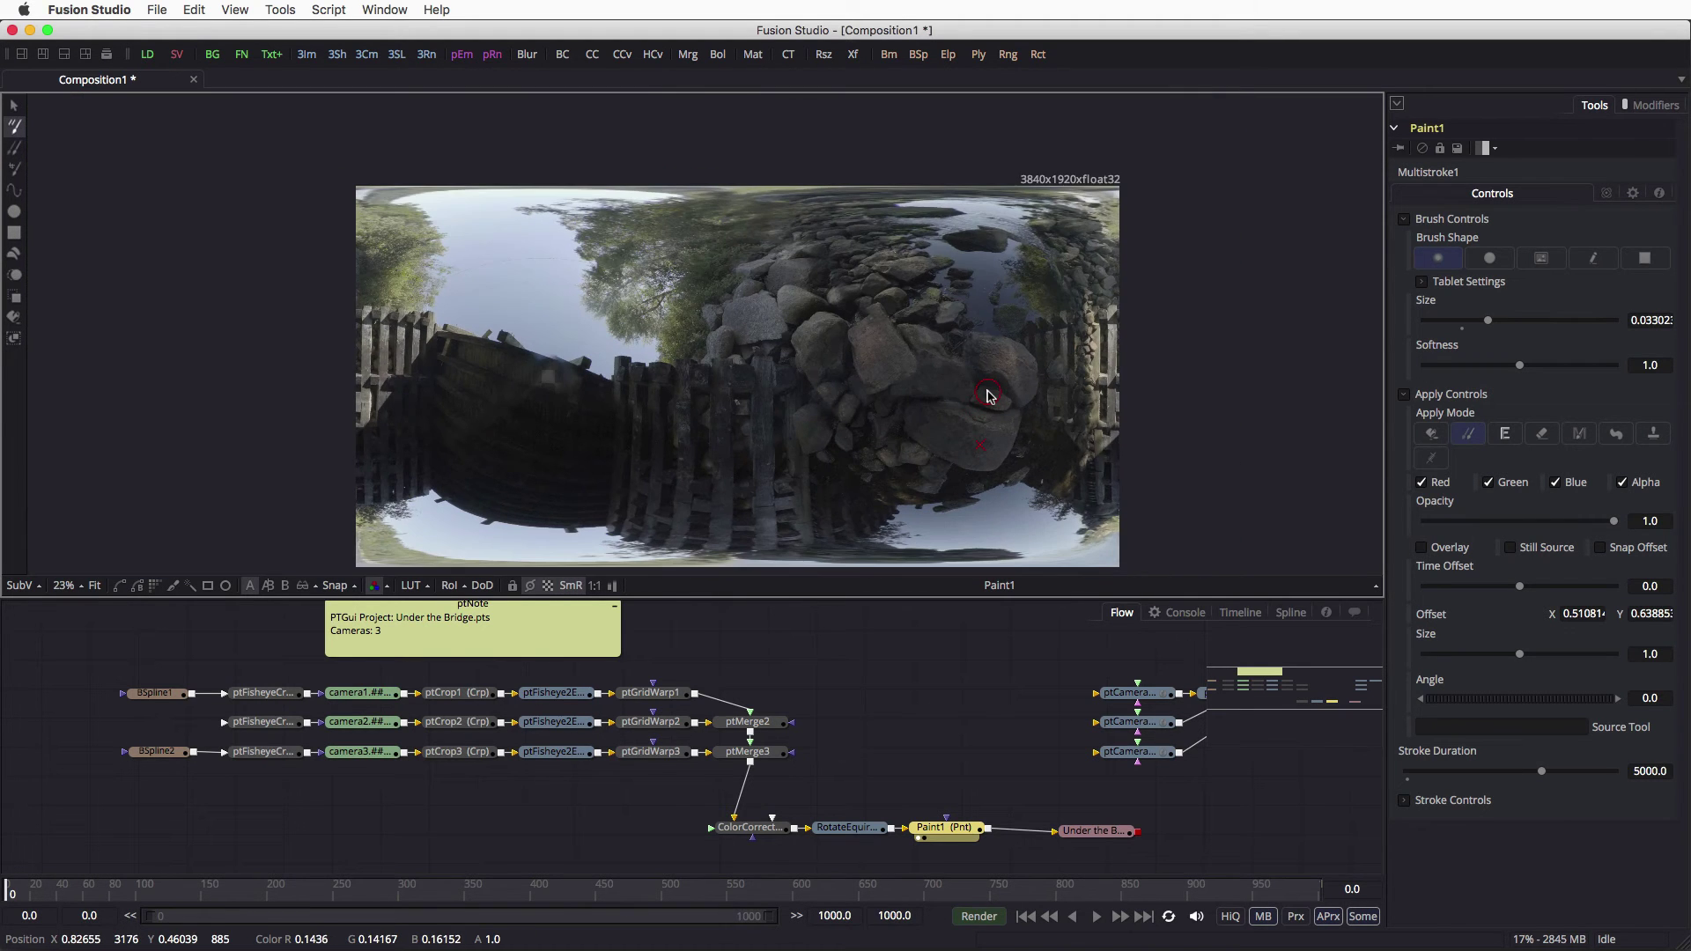
# Step: Zoom into the bridge and clone-paint over the checkerboard hole in the beam
pyautogui.scroll(8, 441, 326)
pyautogui.hscroll(5, 469, 342)
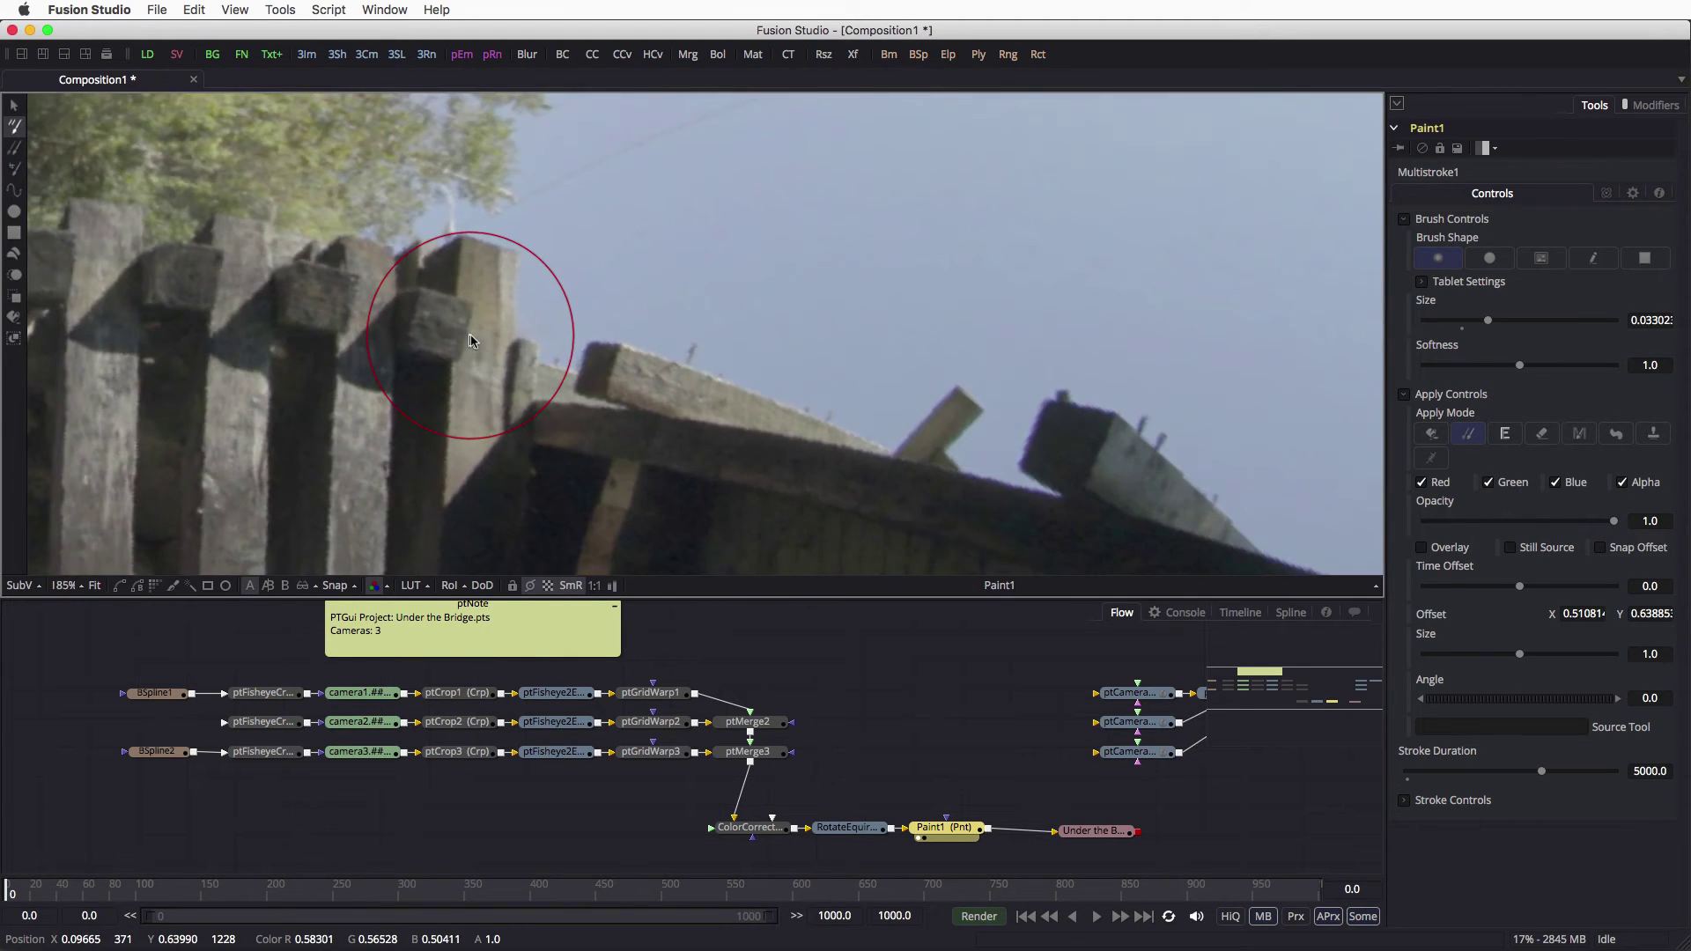
pyautogui.hscroll(5, 548, 326)
pyautogui.scroll(-3, 1068, 423)
pyautogui.hscroll(3, 805, 206)
pyautogui.scroll(-2, 704, 246)
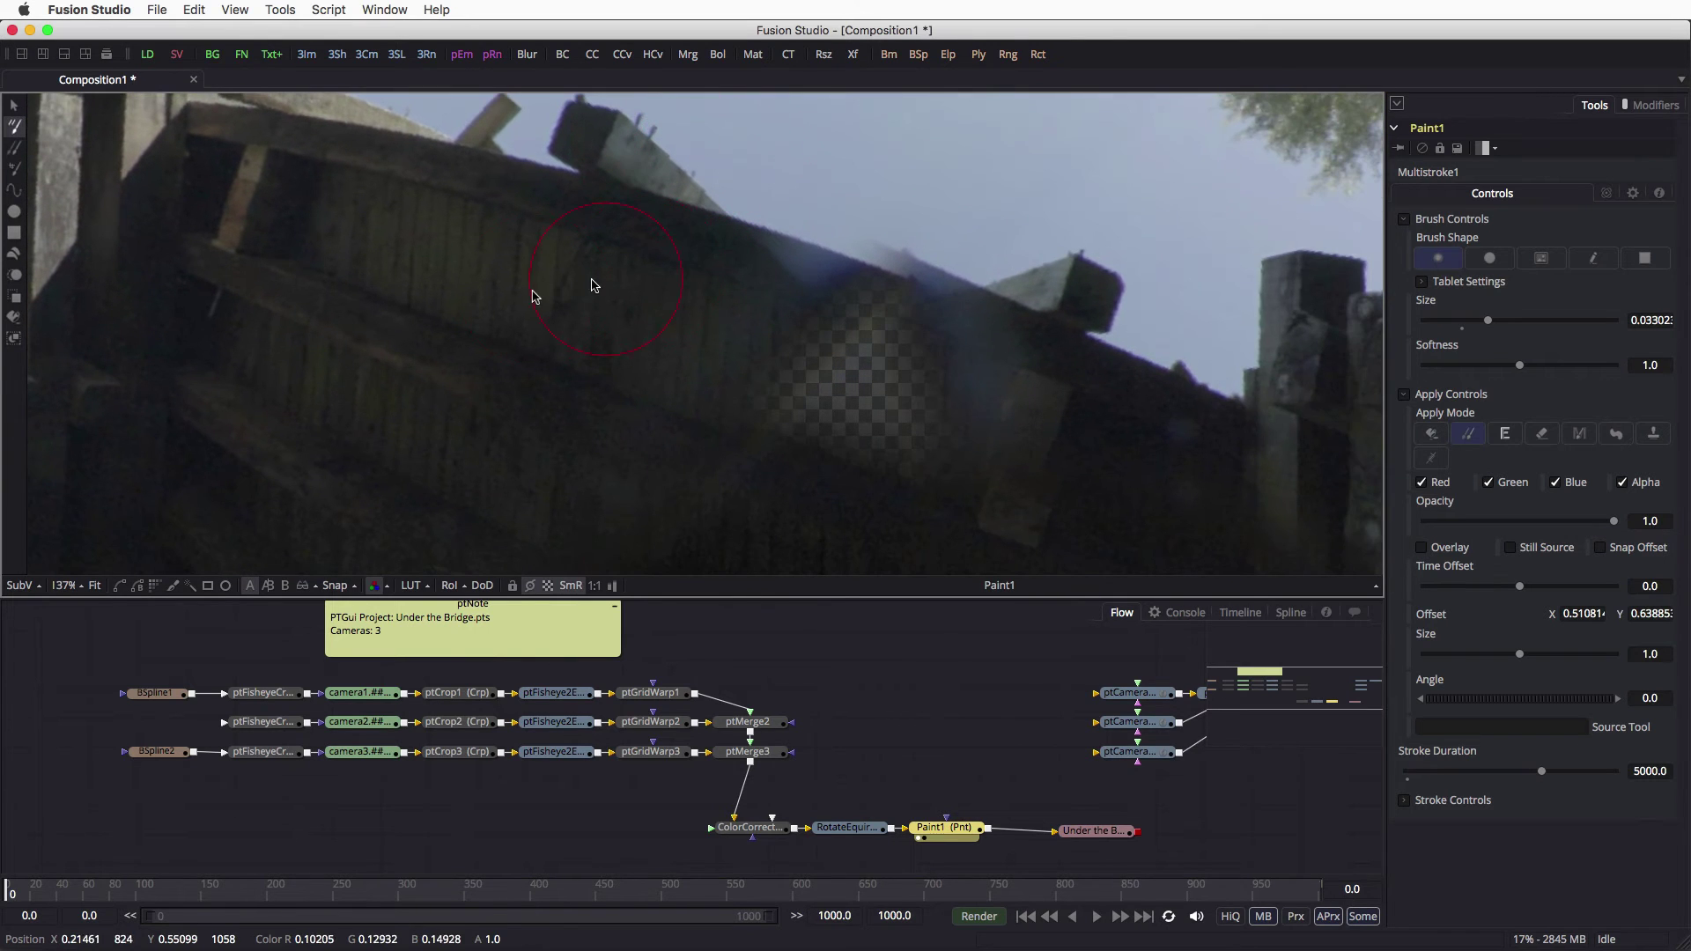
pyautogui.moveTo(1487, 320); pyautogui.dragTo(1480, 322)
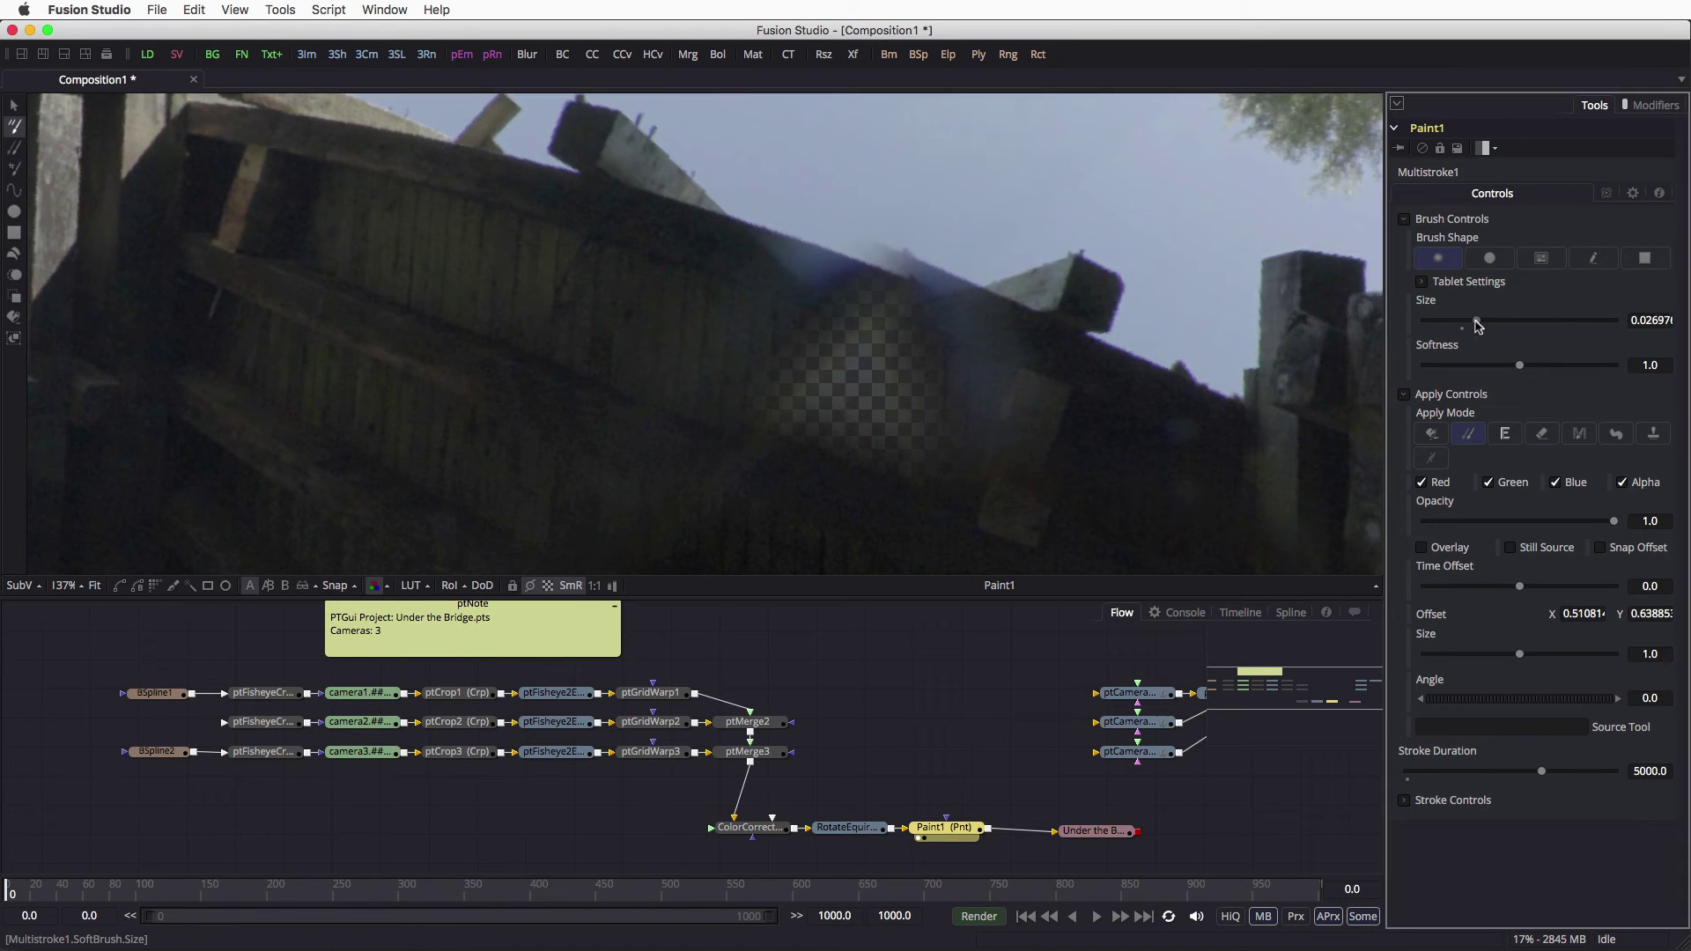
pyautogui.moveTo(755, 358)
pyautogui.mouseDown()
pyautogui.moveTo(933, 382)
pyautogui.moveTo(568, 368)
pyautogui.mouseUp()
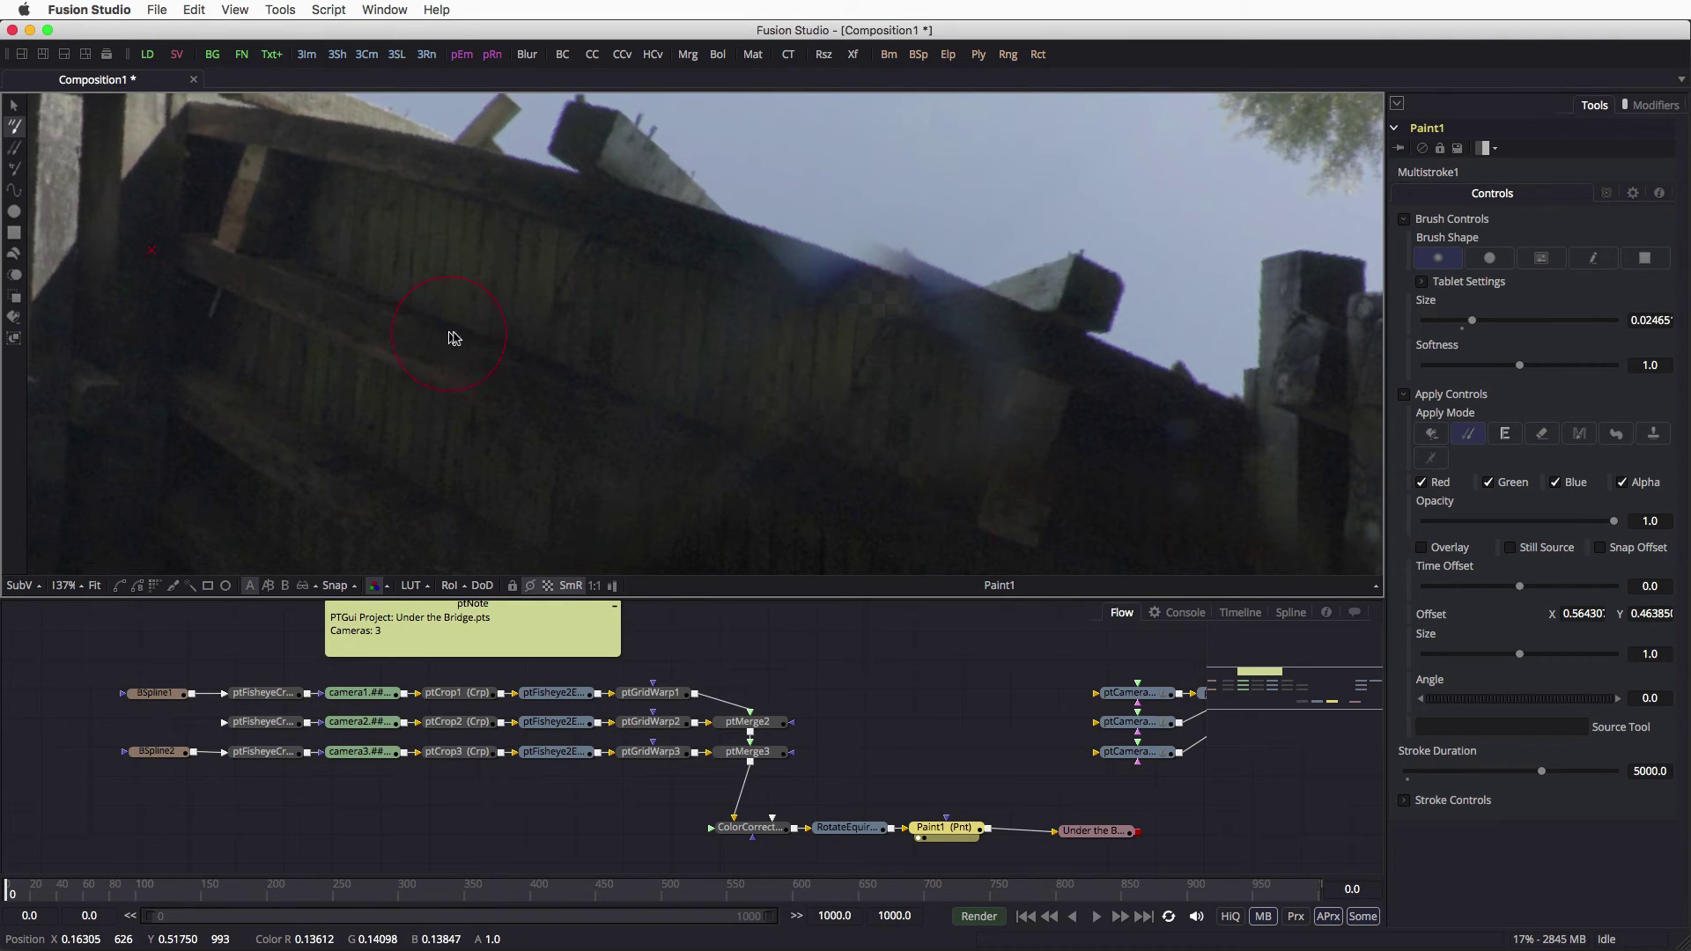
pyautogui.moveTo(459, 339); pyautogui.dragTo(781, 457)
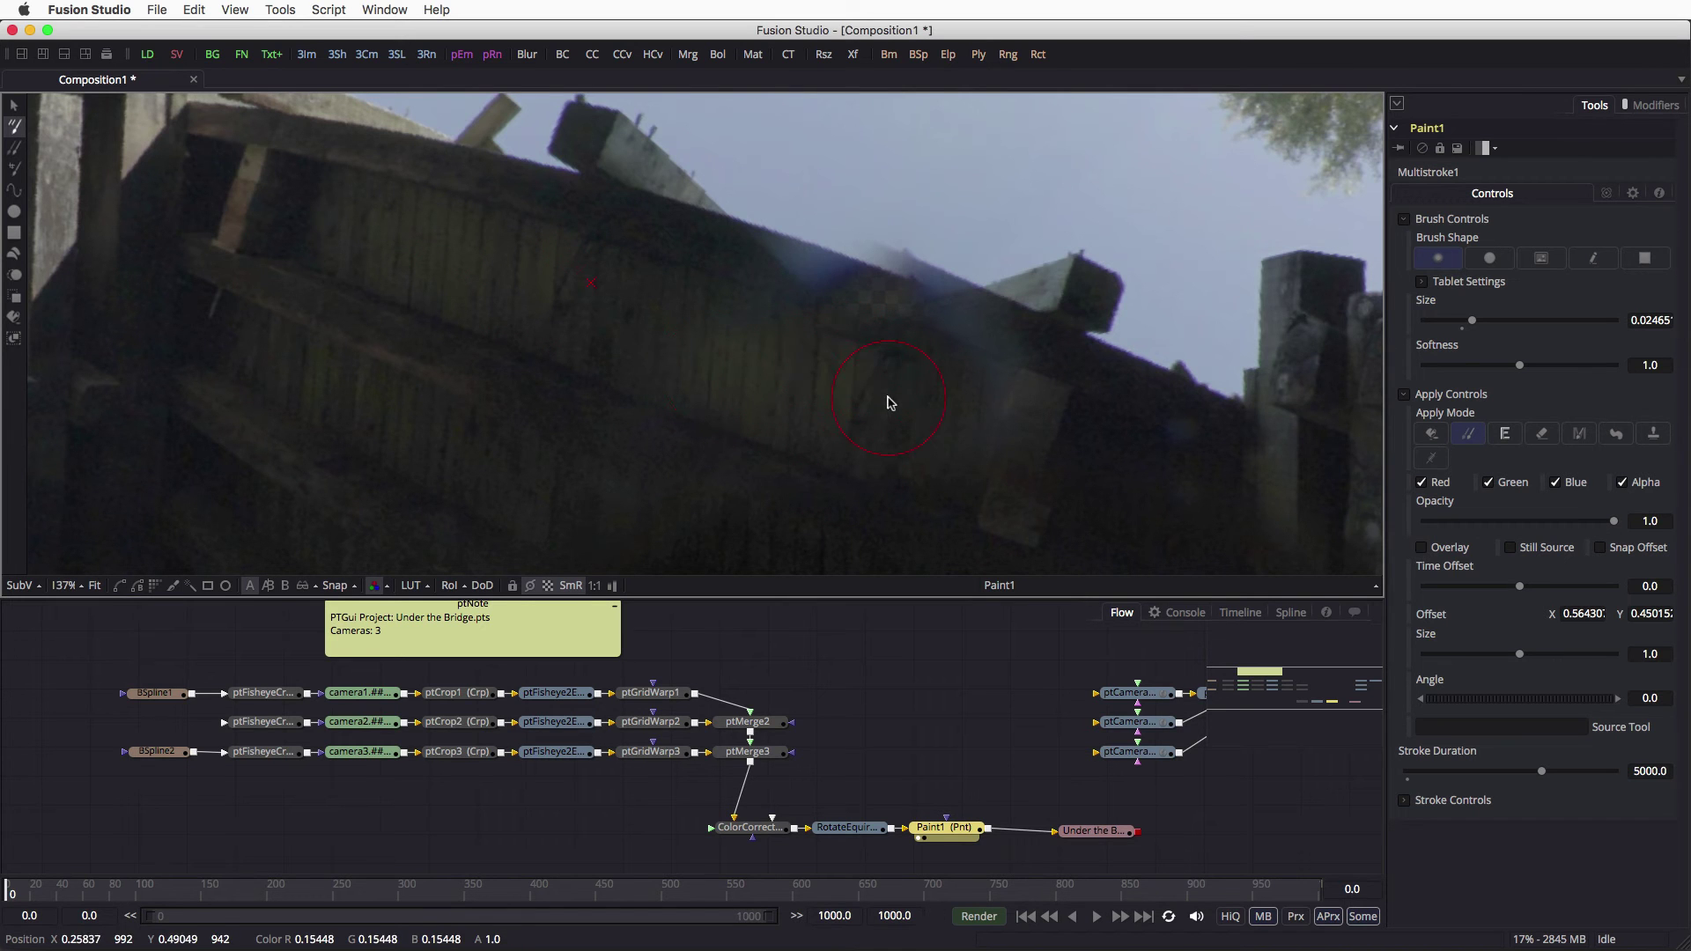
# Step: With a smaller brush, sample sky near the beam and paint out the haze below and along it
pyautogui.moveTo(1471, 320); pyautogui.dragTo(1452, 325)
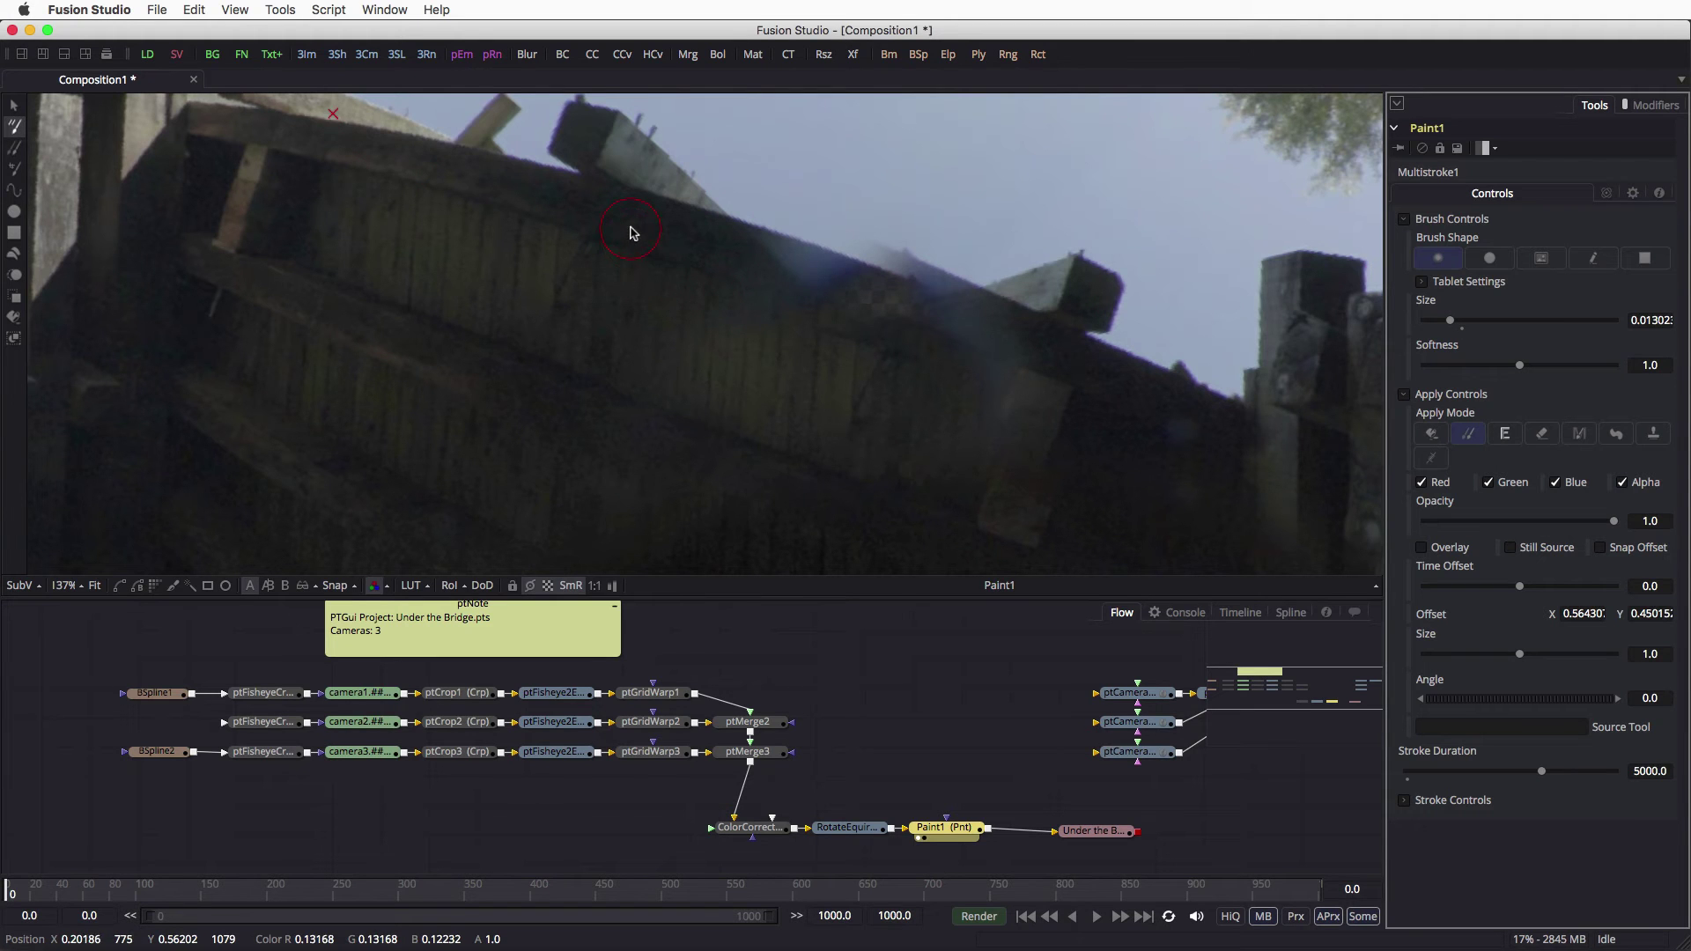
pyautogui.keyDown('alt'); pyautogui.click(736, 264); pyautogui.keyUp('alt')
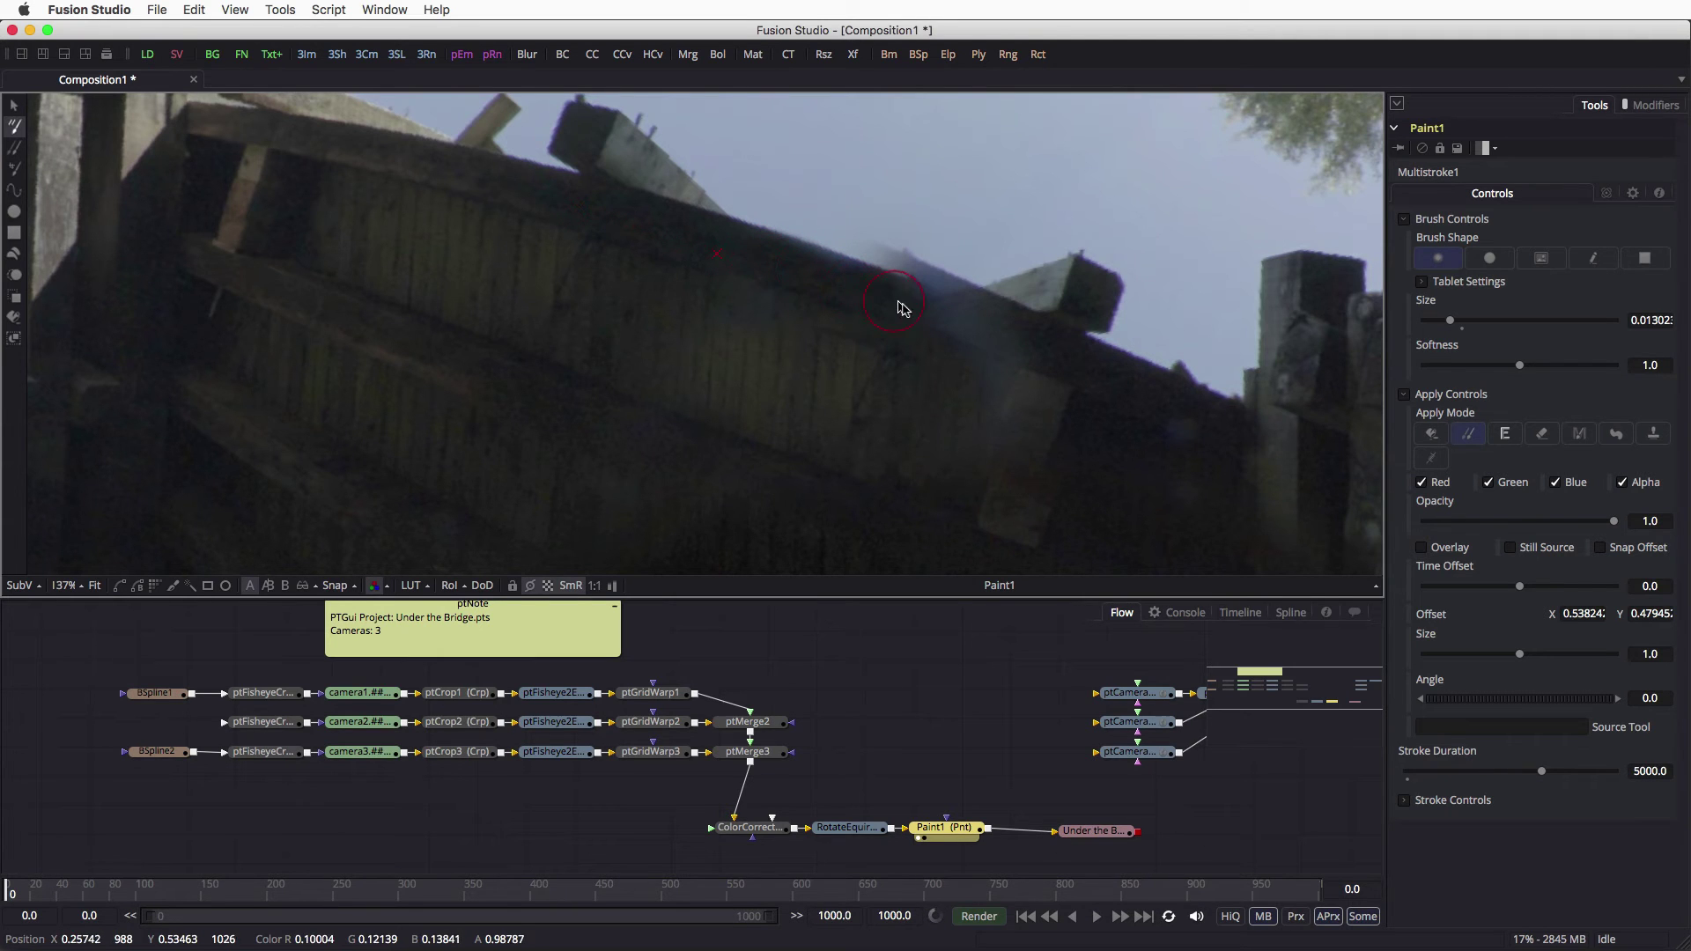
pyautogui.keyDown('alt'); pyautogui.click(652, 256); pyautogui.keyUp('alt')
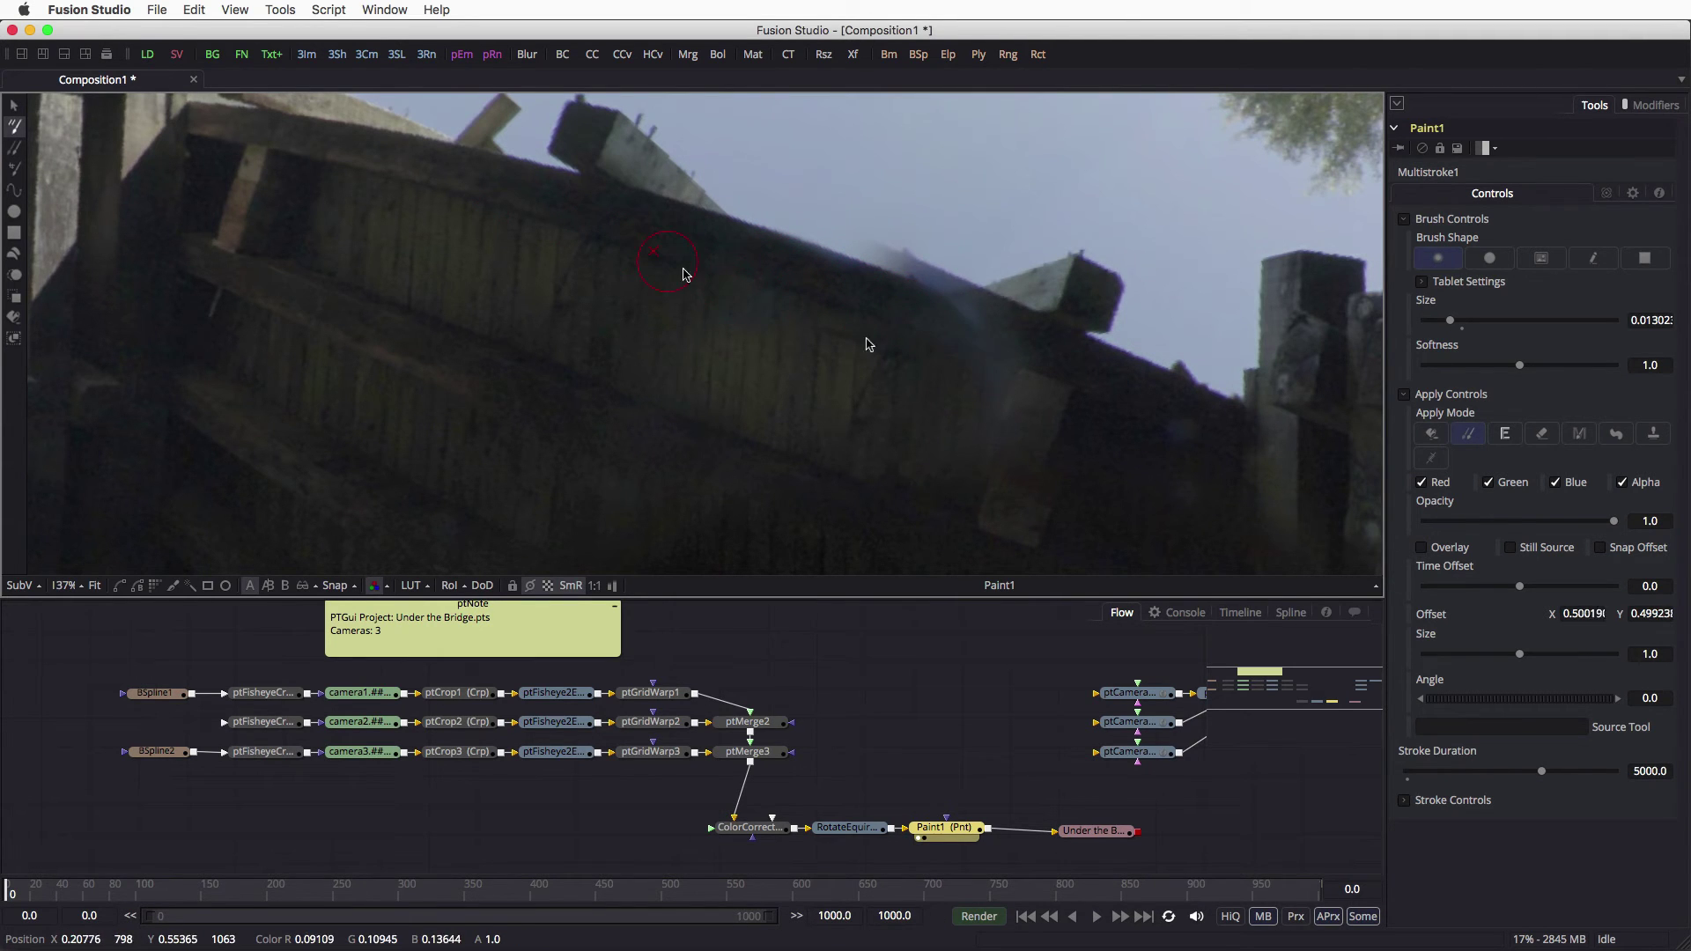
pyautogui.moveTo(921, 335); pyautogui.dragTo(985, 323)
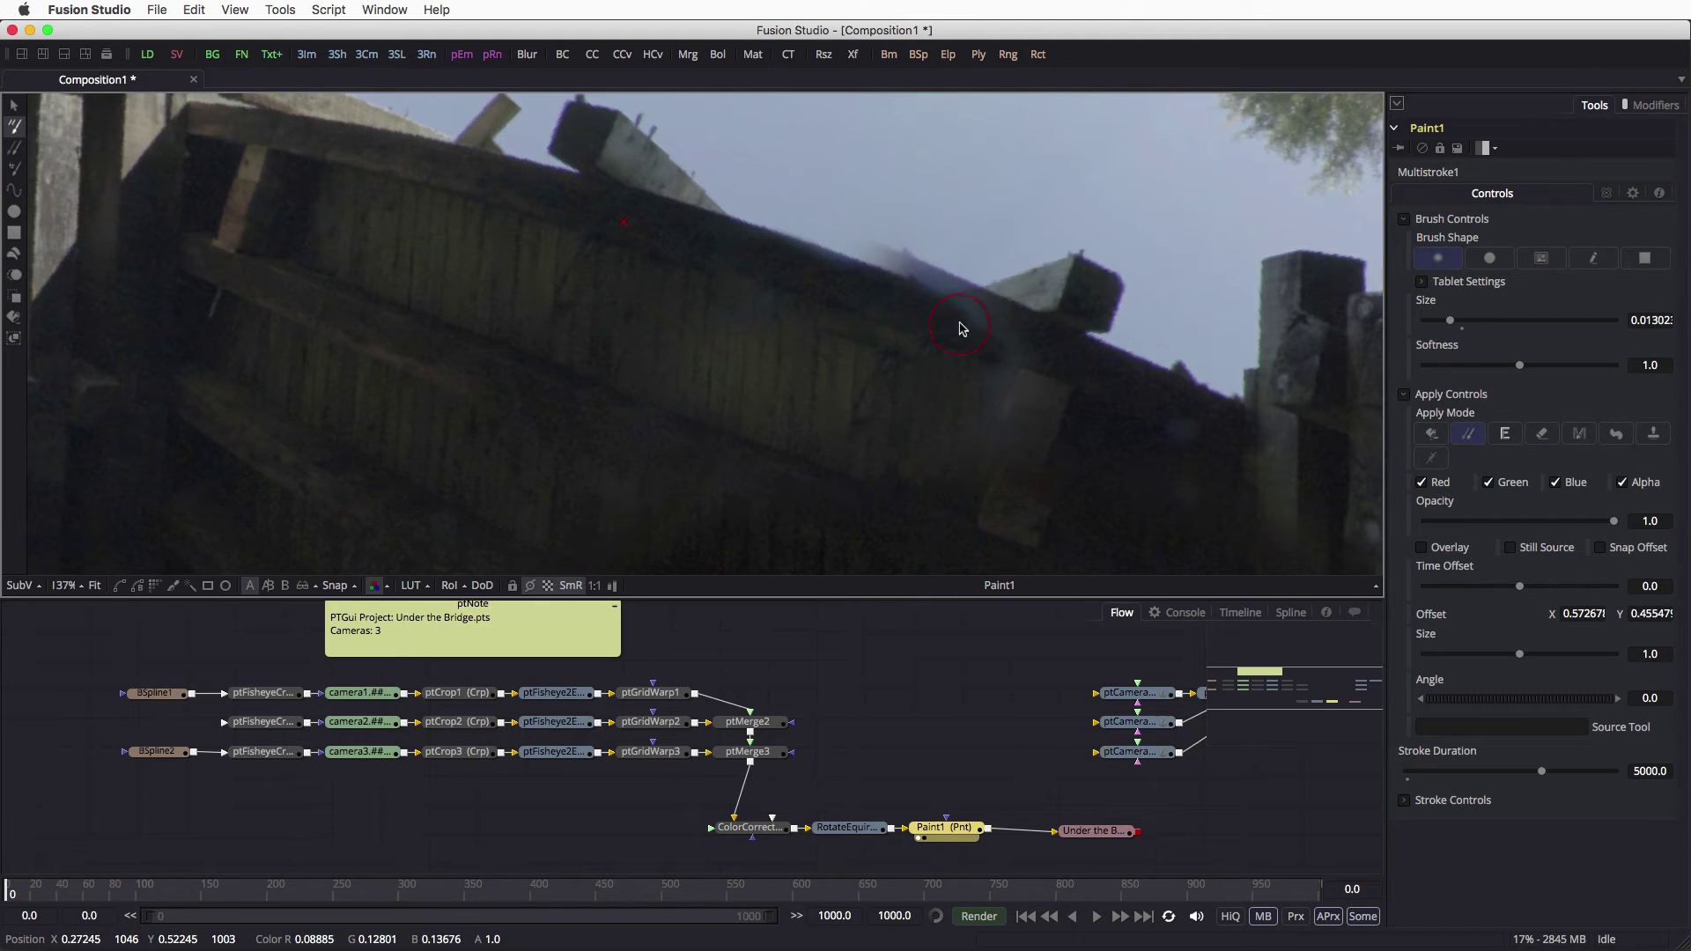
pyautogui.moveTo(951, 315); pyautogui.dragTo(891, 260)
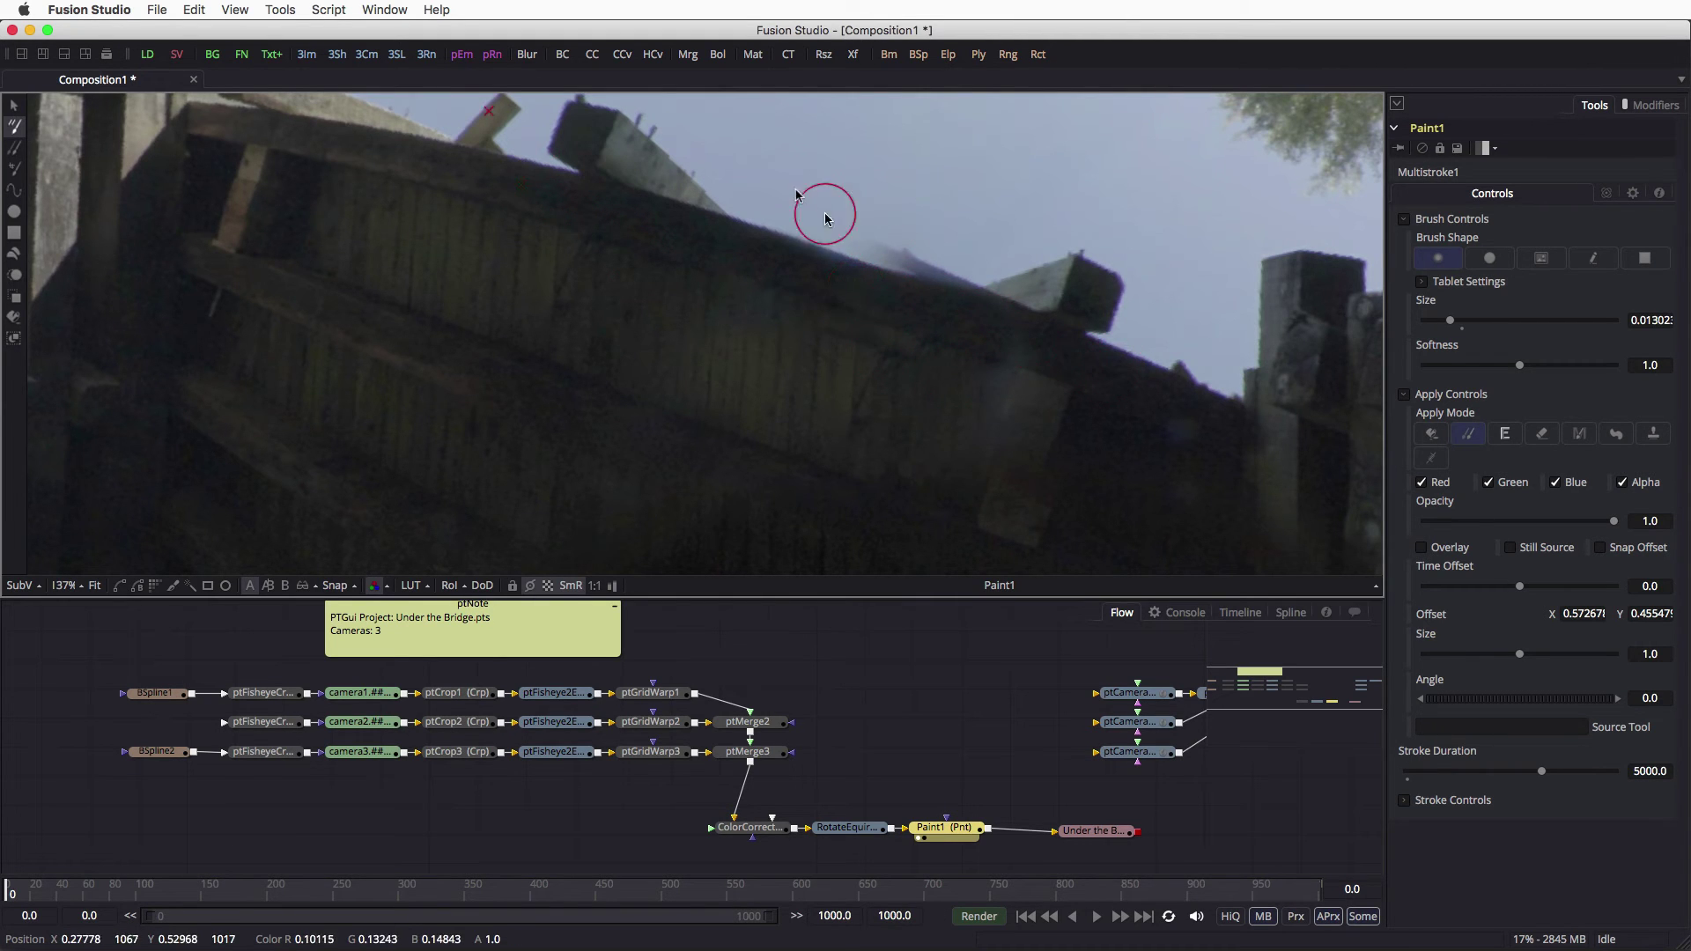
# Step: Set brush softness to about 0.21, clean the white haze on the beam edge, and fit the viewer
pyautogui.keyDown('alt'); pyautogui.click(761, 163); pyautogui.keyUp('alt')
pyautogui.moveTo(1519, 364); pyautogui.dragTo(1425, 365)
pyautogui.moveTo(876, 218)
pyautogui.mouseDown()
pyautogui.moveTo(940, 250)
pyautogui.moveTo(916, 226)
pyautogui.mouseUp()
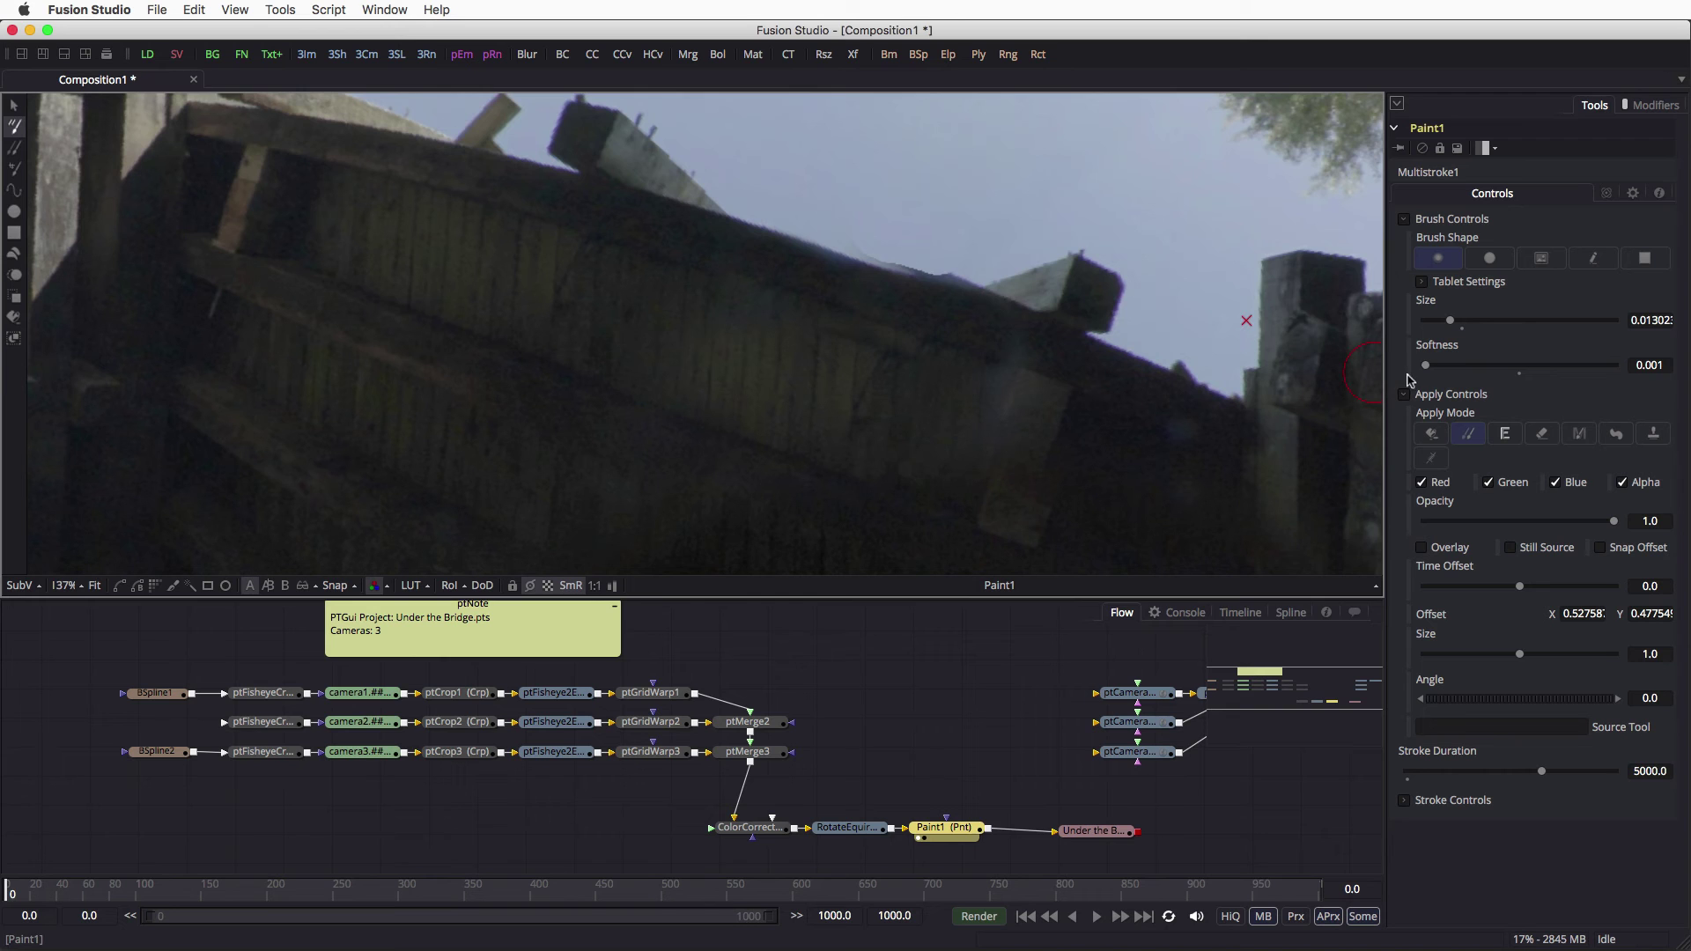
pyautogui.moveTo(1425, 365); pyautogui.dragTo(1444, 365)
pyautogui.keyDown('alt'); pyautogui.click(779, 159); pyautogui.keyUp('alt')
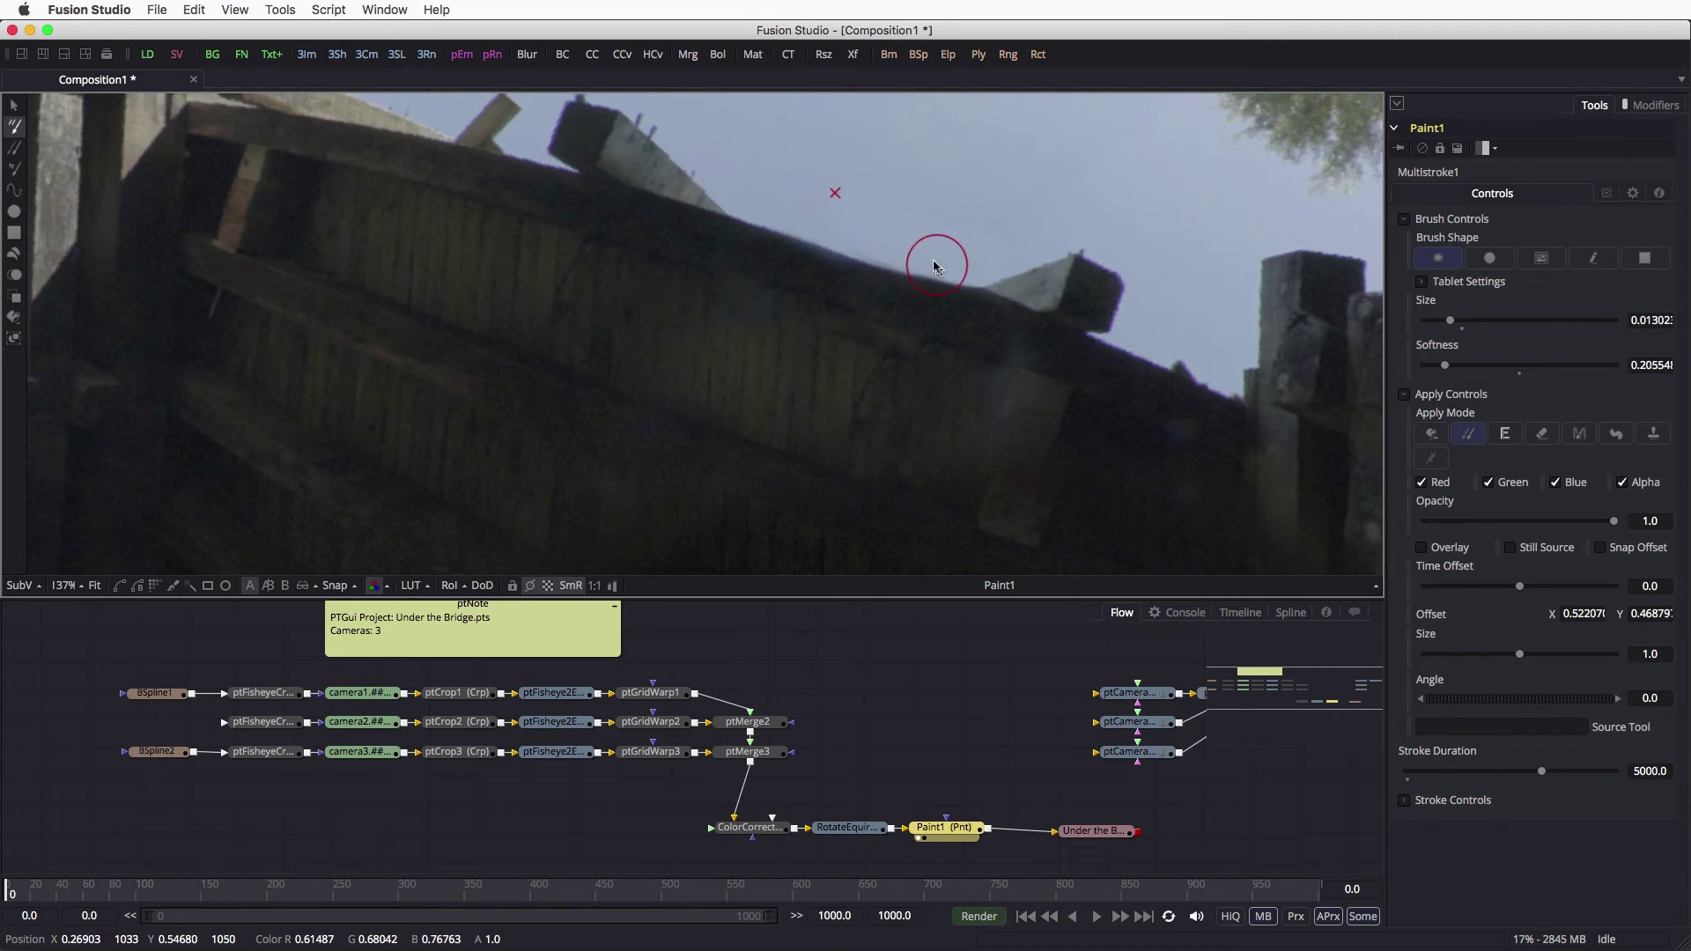
pyautogui.scroll(-2, 956, 398)
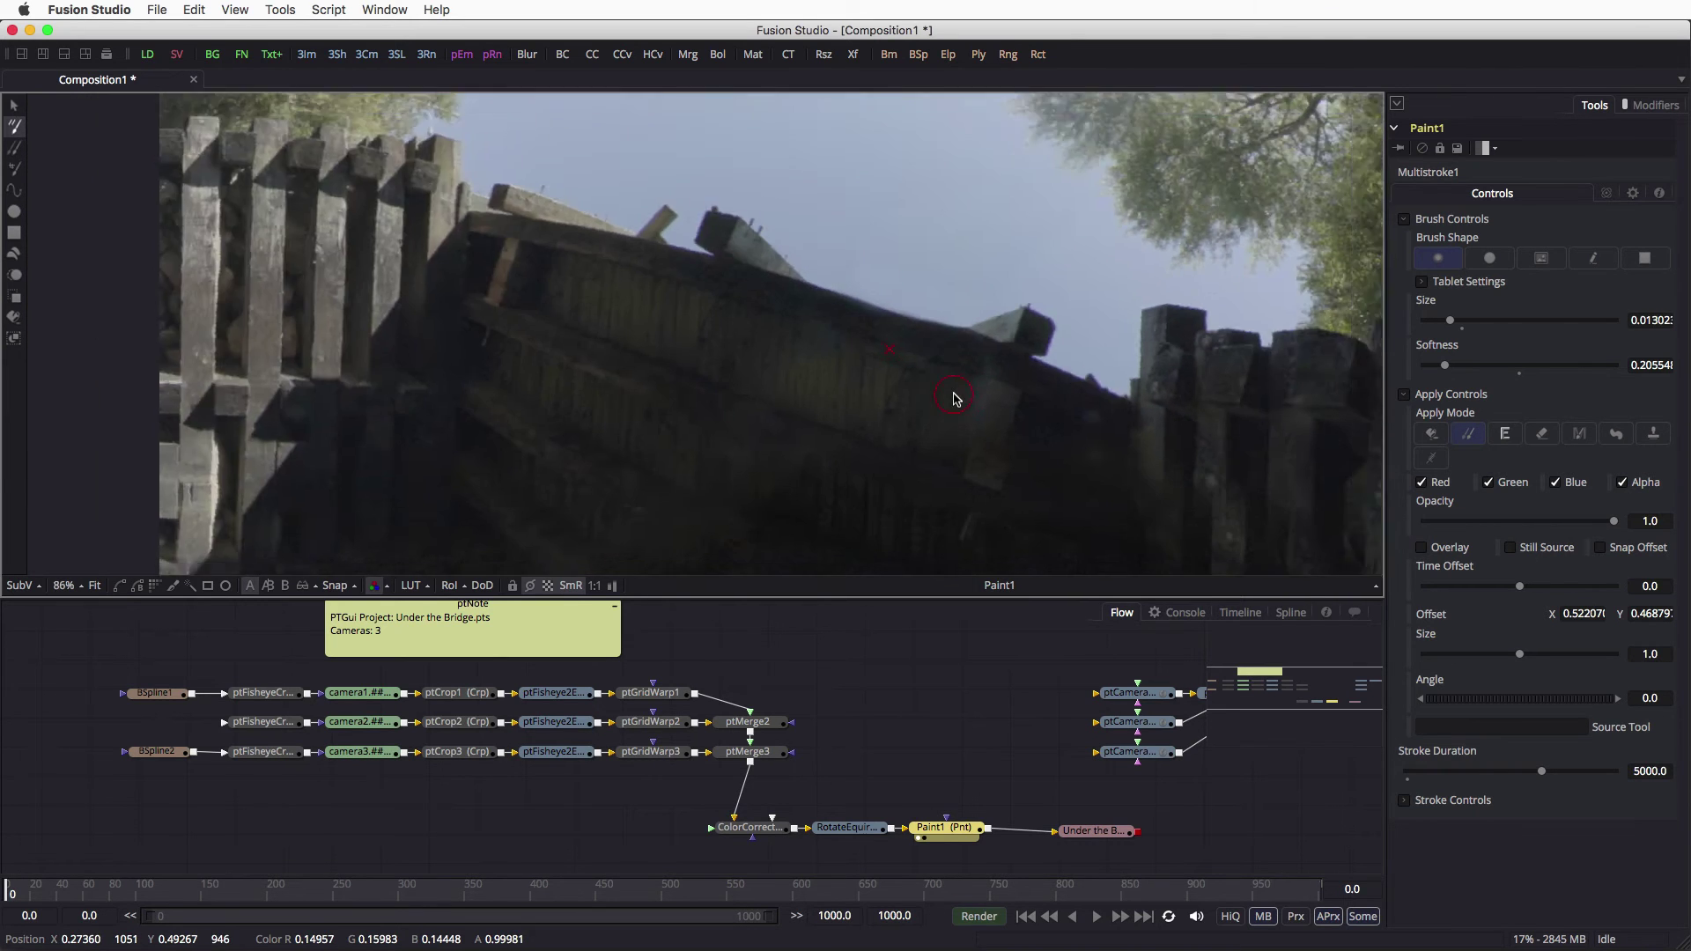
pyautogui.scroll(-2, 956, 398)
pyautogui.click(94, 584)
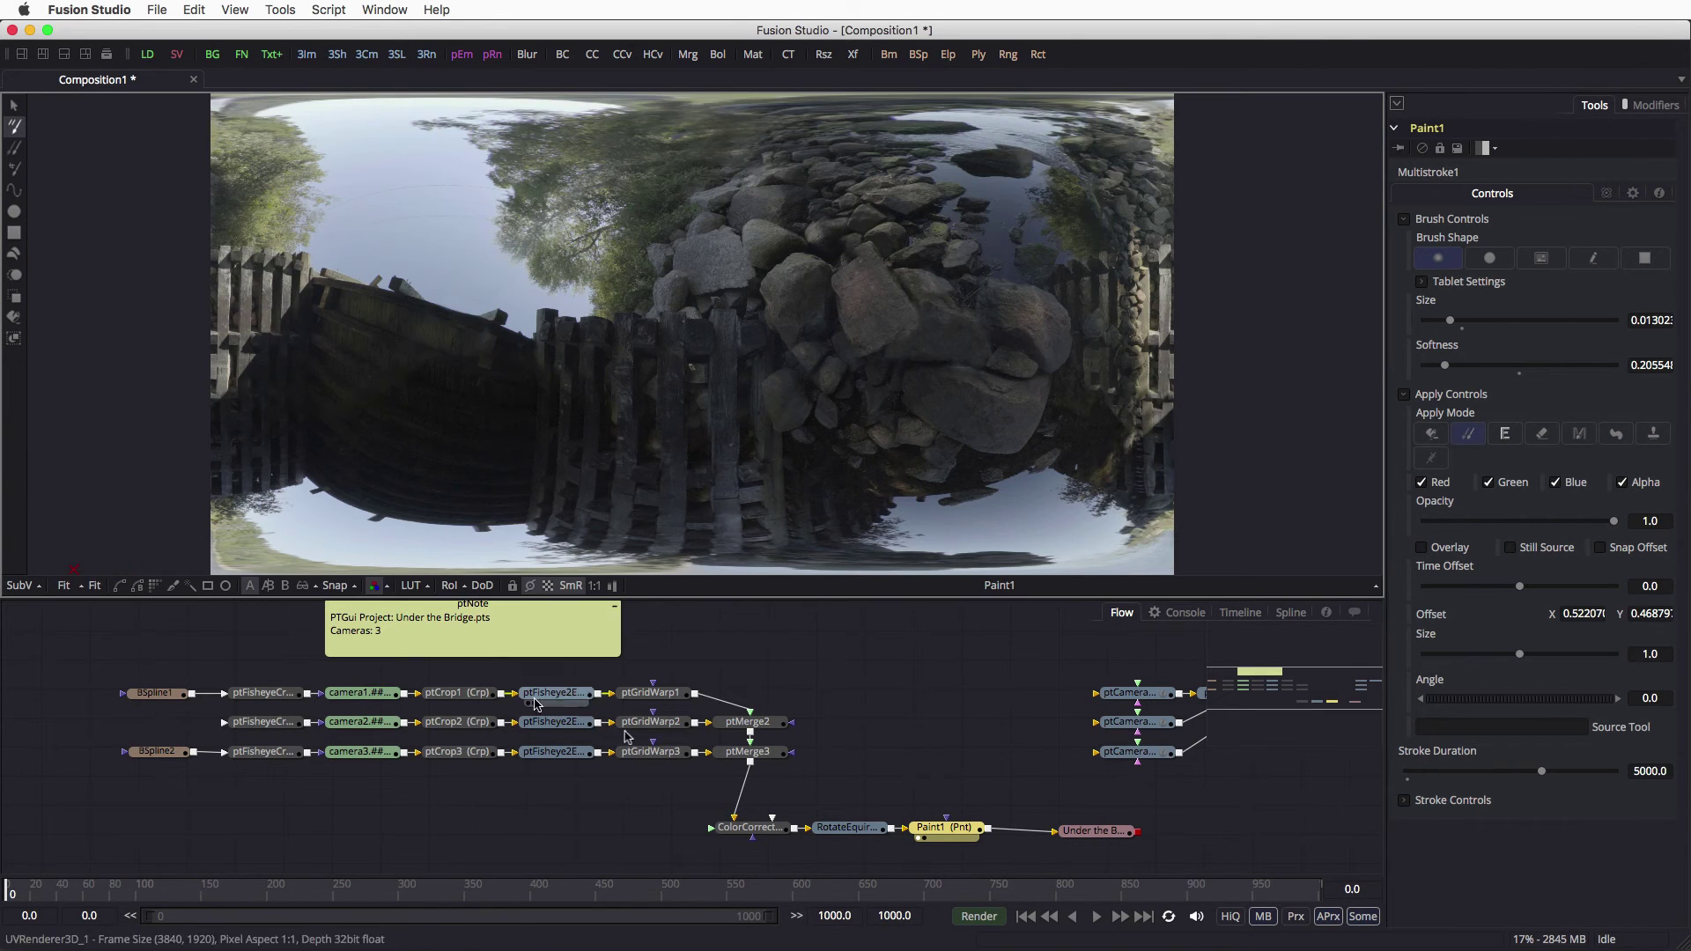
# Step: Move the saver right and add a second RotateEquirectangular after Paint1 with X Rotation -90, viewing it
pyautogui.moveTo(1061, 836); pyautogui.dragTo(1178, 833)
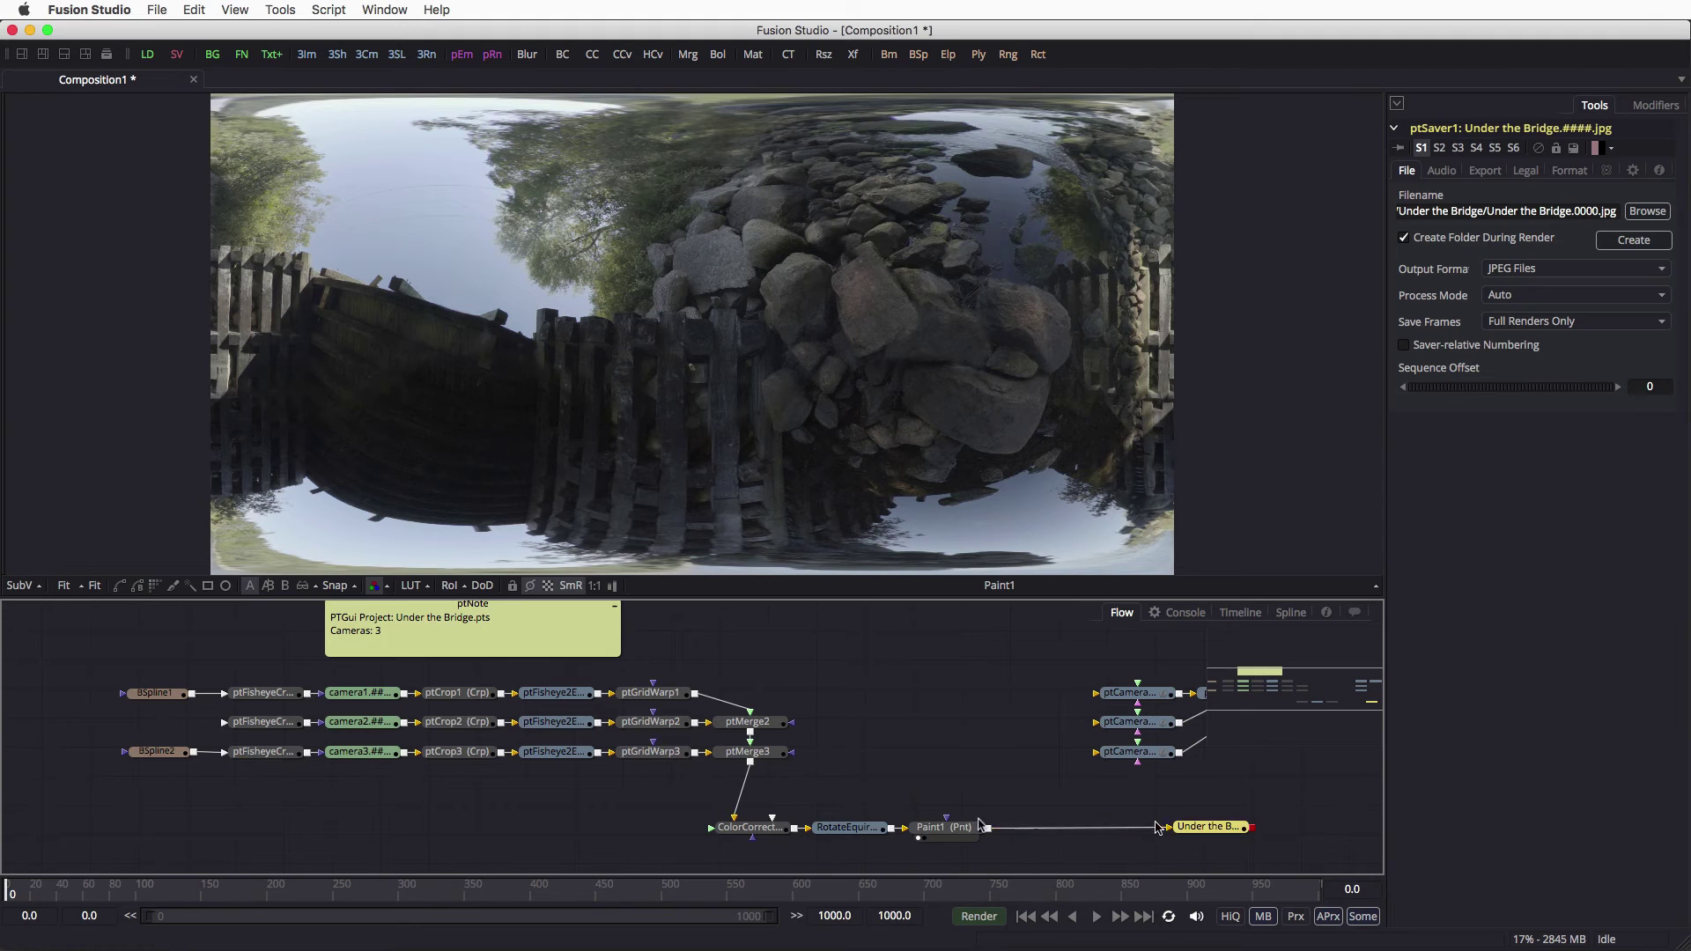
pyautogui.click(845, 828)
pyautogui.click(966, 838)
pyautogui.hotkey('ctrl', 'v')
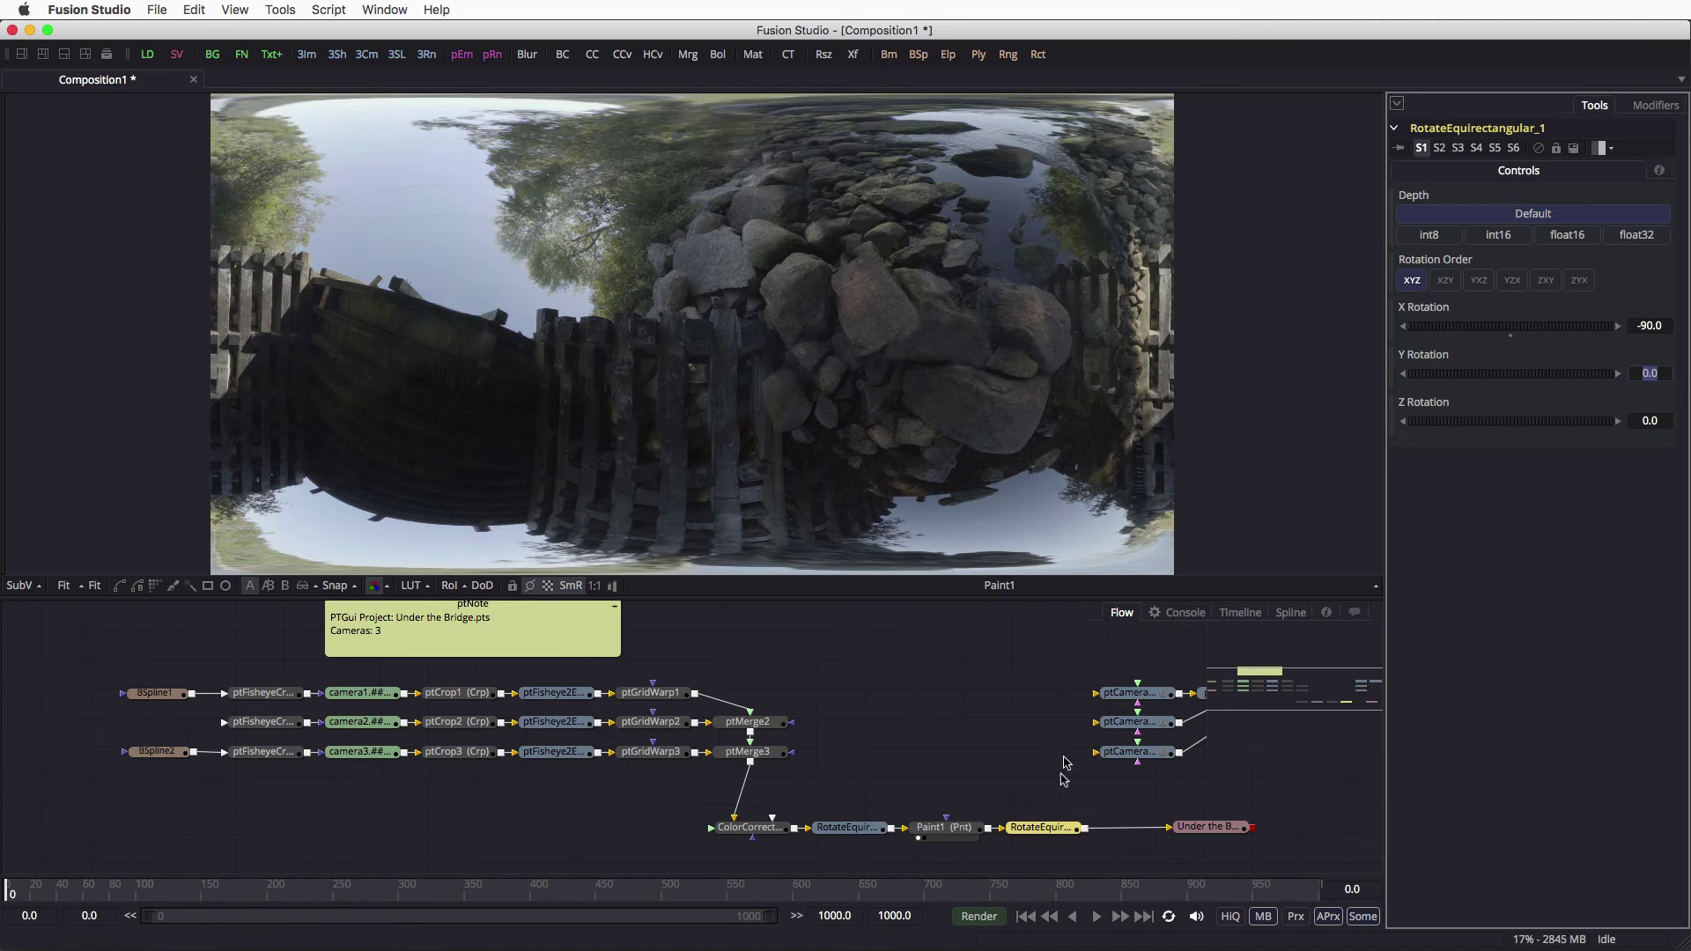
pyautogui.click(1057, 824)
pyautogui.press('1')
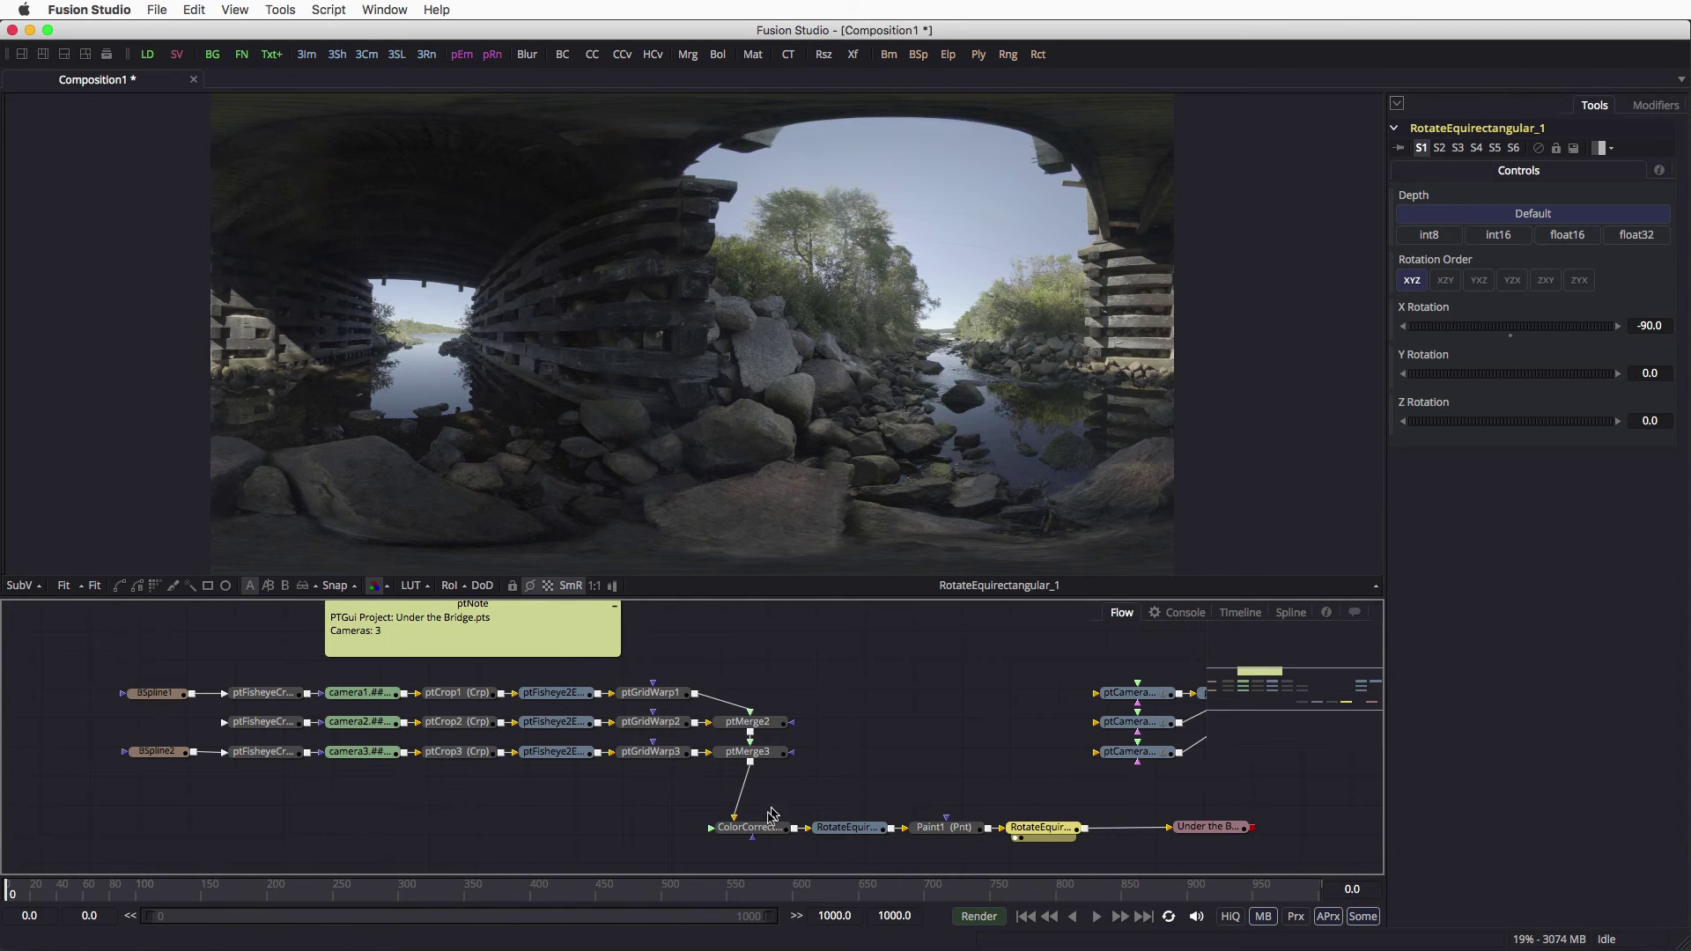
pyautogui.click(747, 827)
# Step: Raise ColorCorrector1 Master Saturation to 1.6 and preview RotateEquirectangular_1 in GoPro VR Player
pyautogui.click(1651, 561)
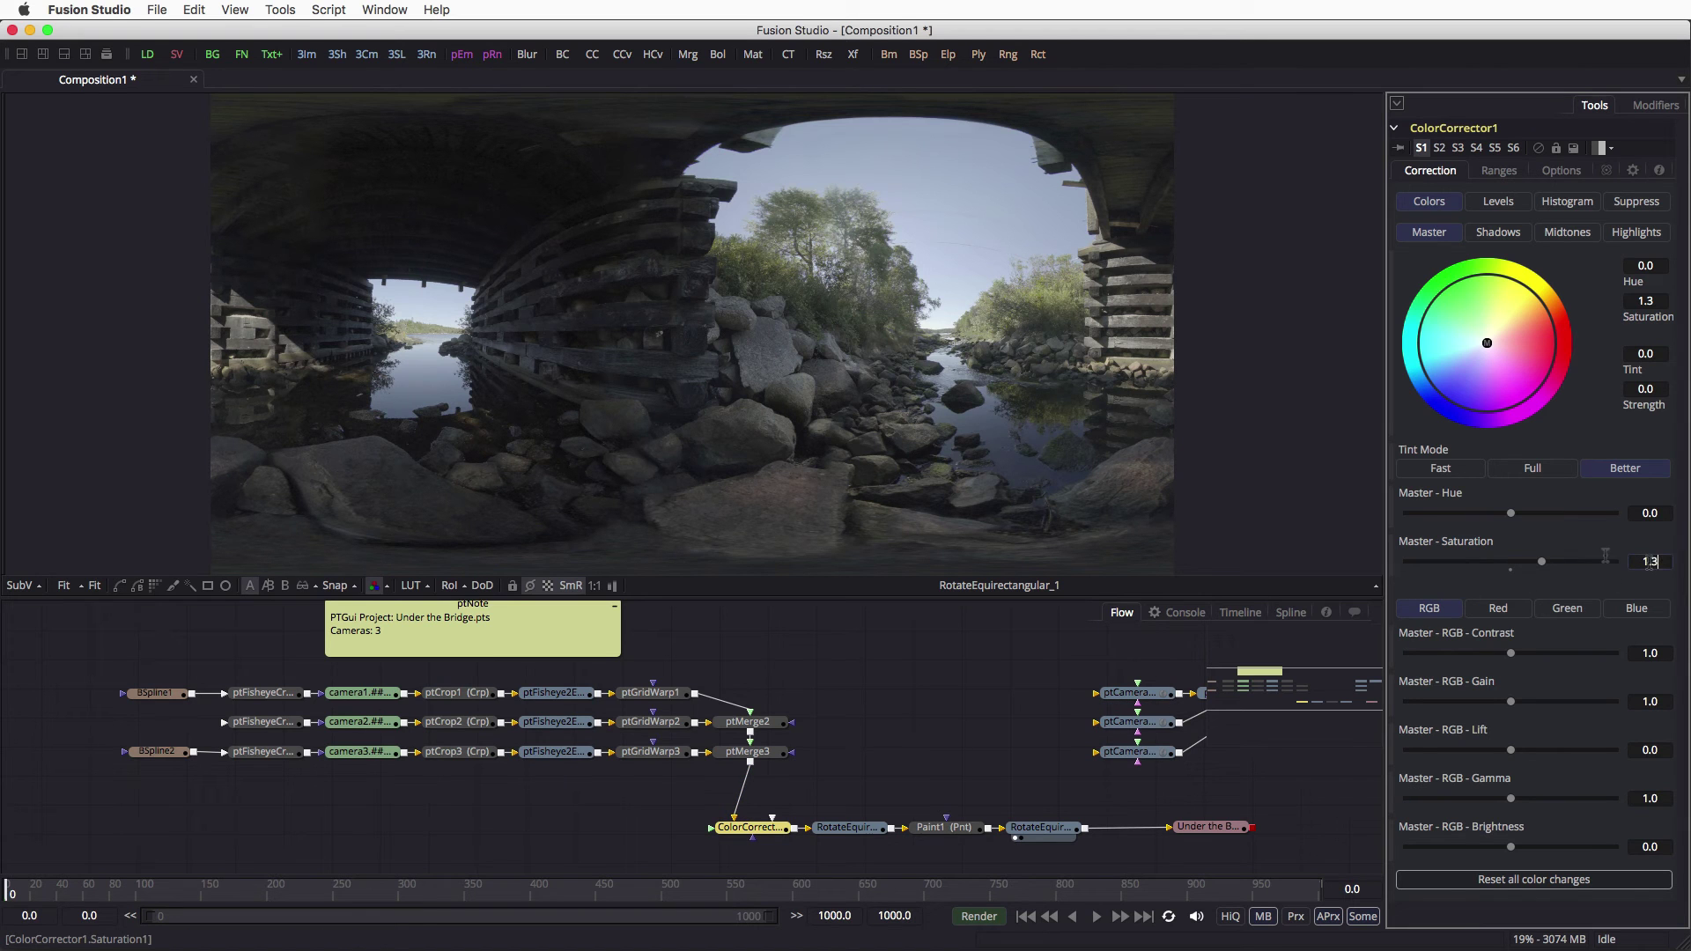
pyautogui.press('Tab')
pyautogui.click(1041, 829)
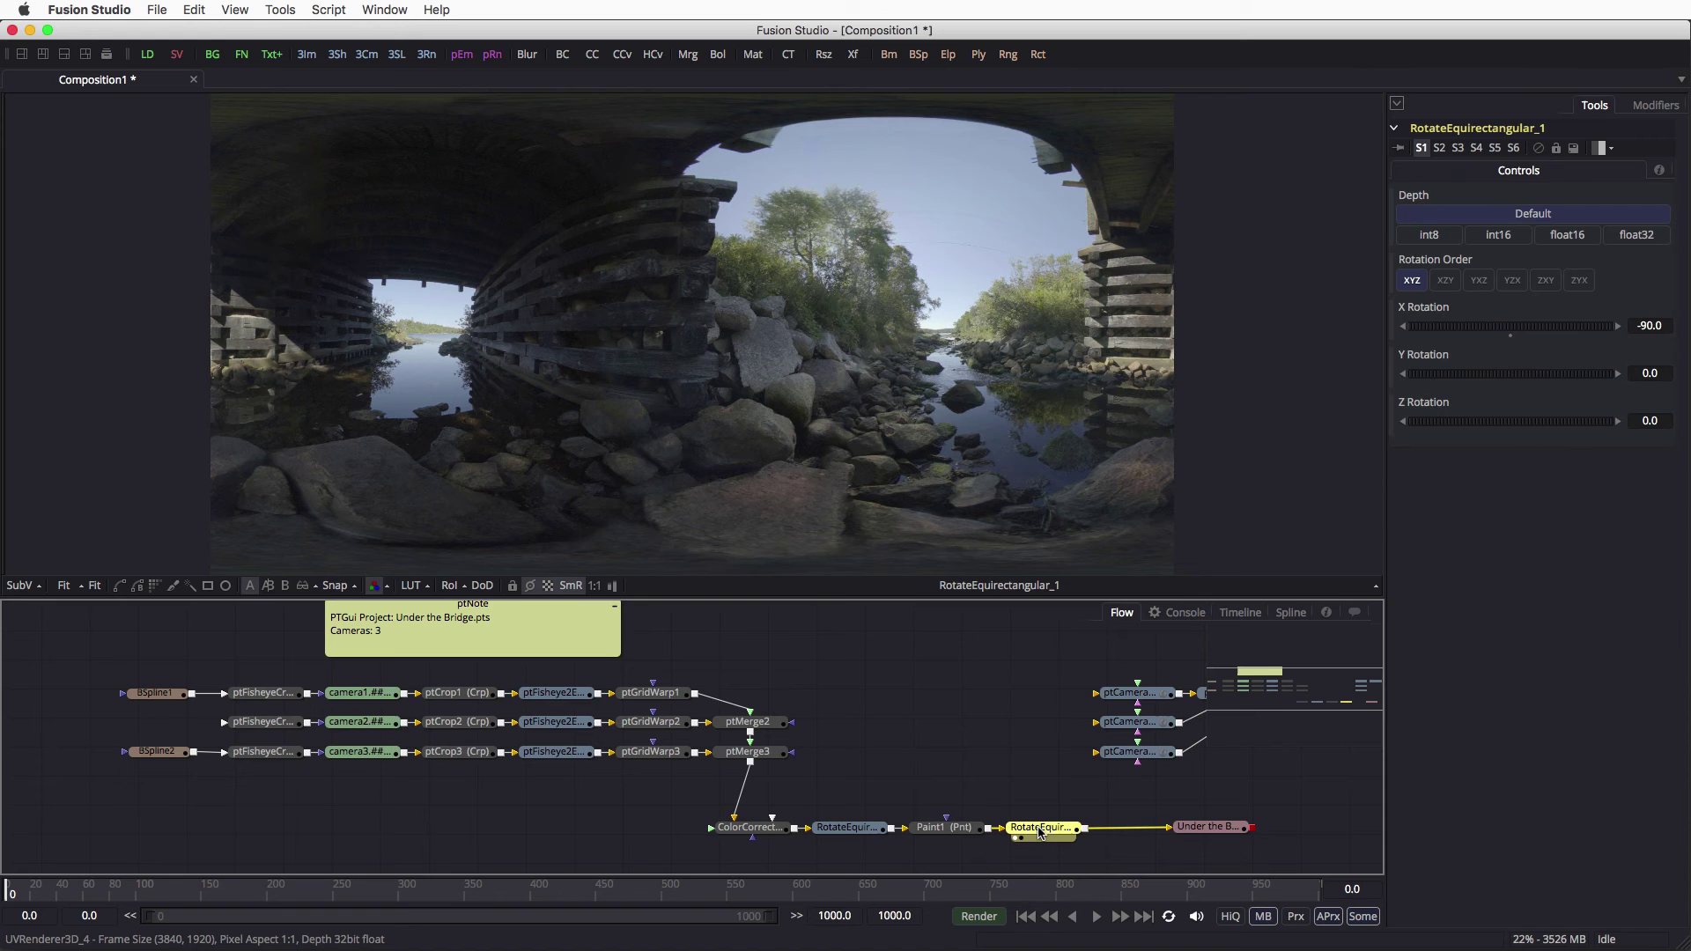
pyautogui.press('v')
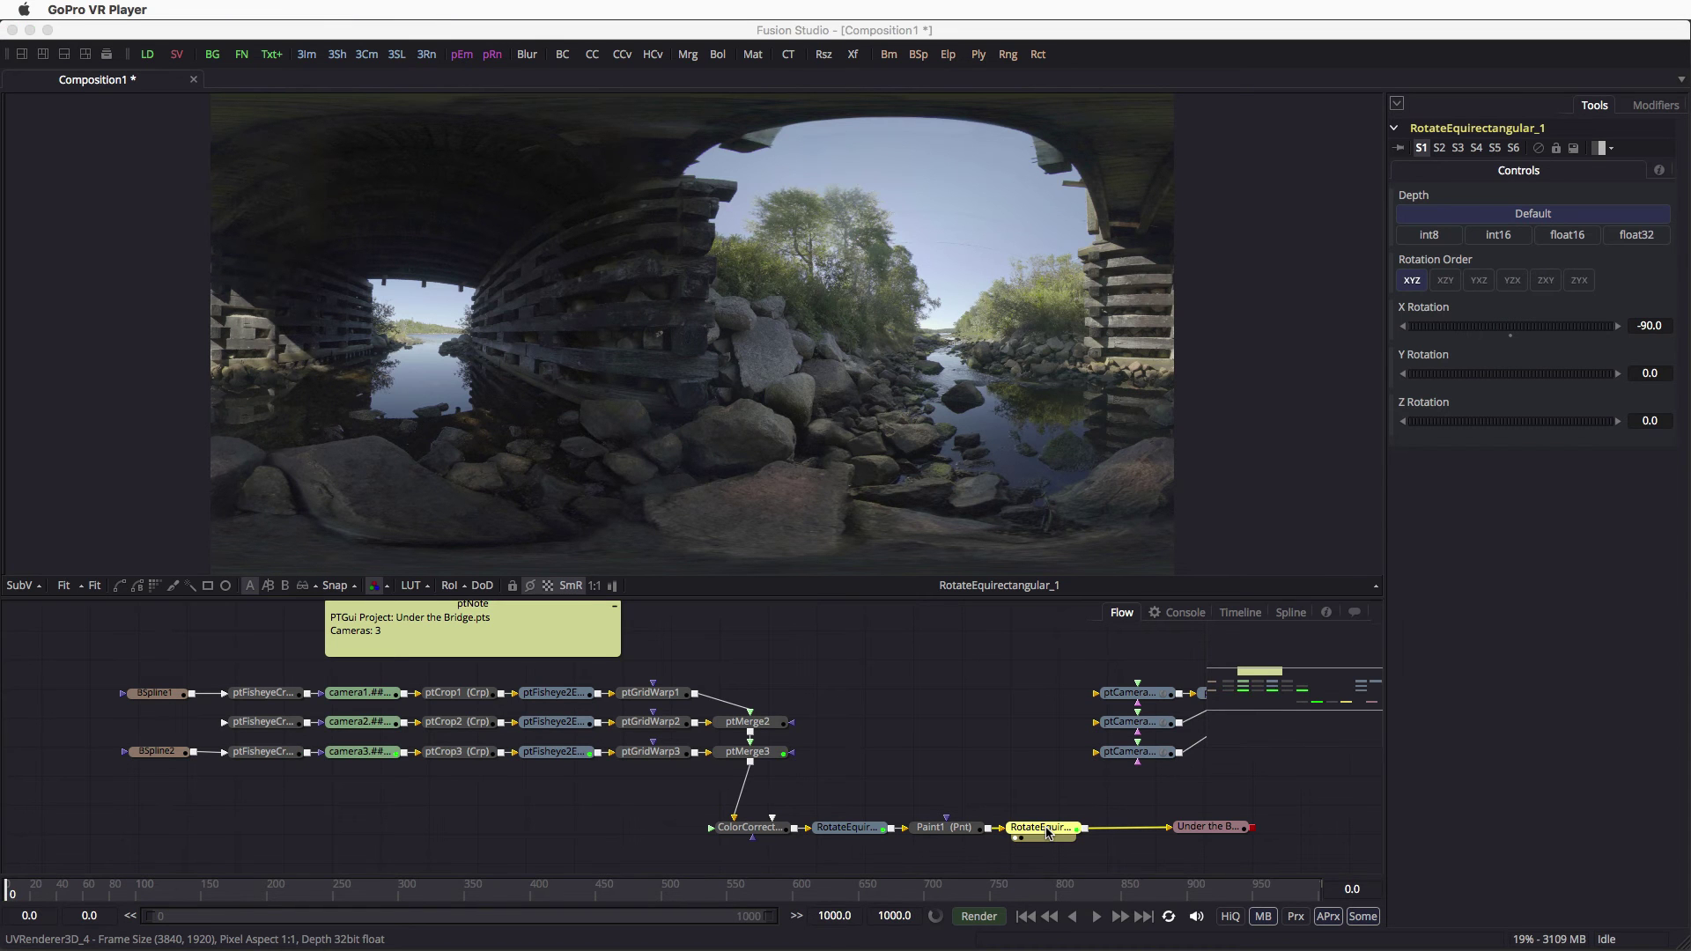
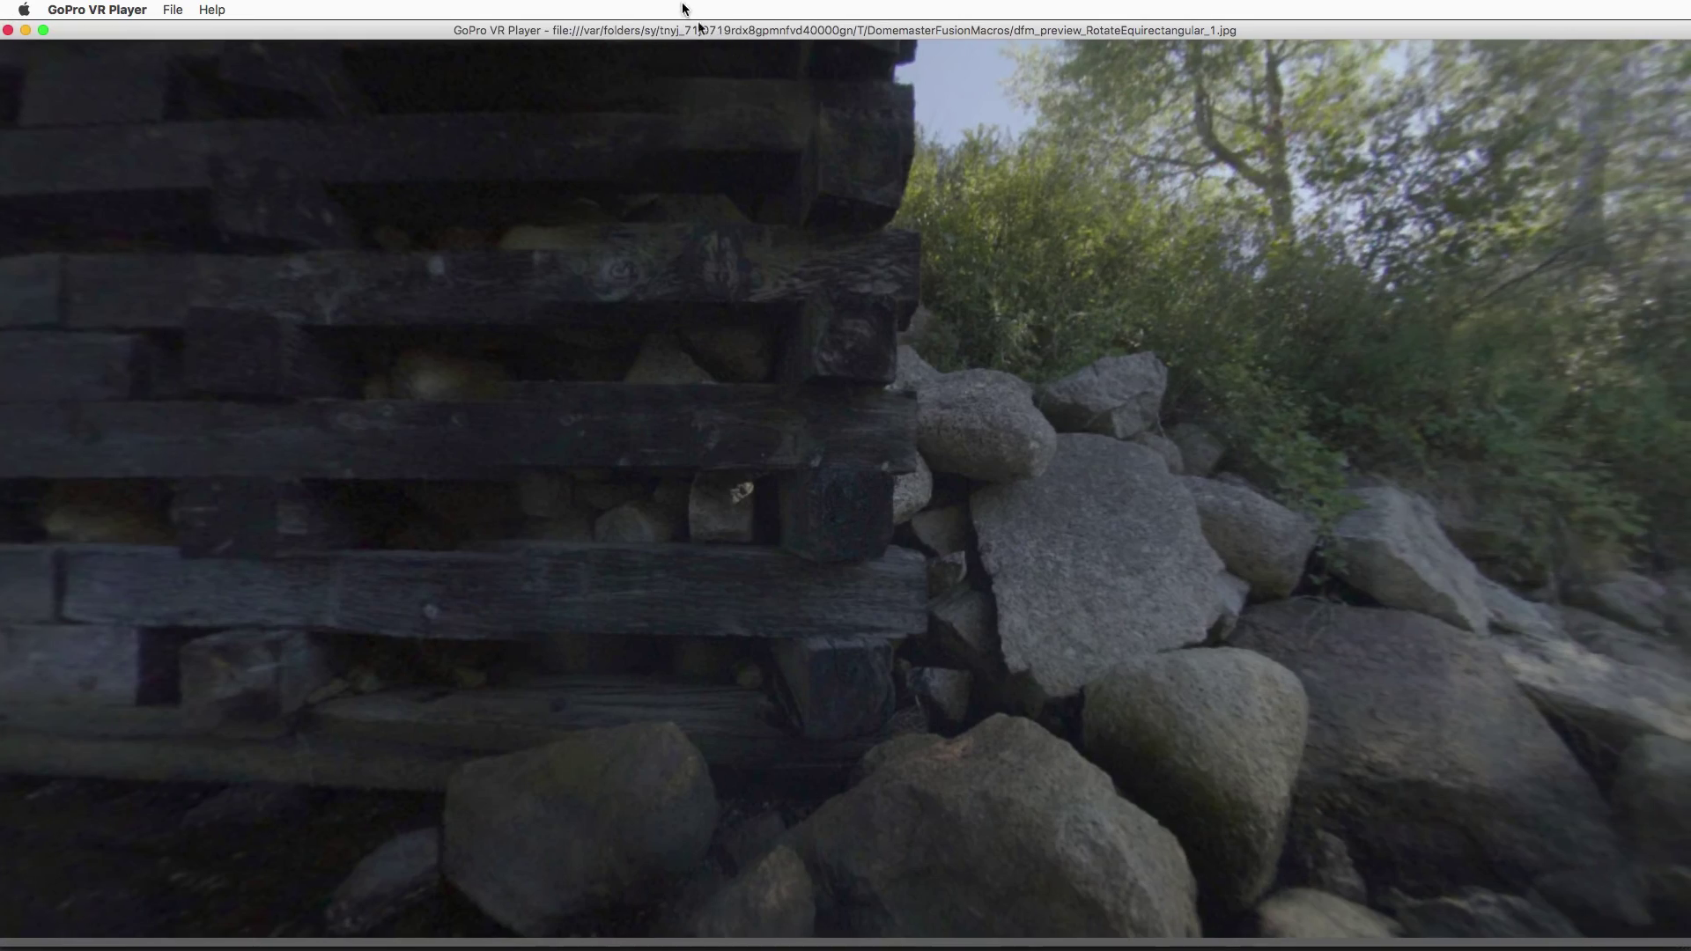
# Step: Look around the under-the-bridge panorama at the rocks, river, bridge pier and shore, then quit GoPro VR Player
pyautogui.moveTo(1057, 509); pyautogui.dragTo(811, 138)
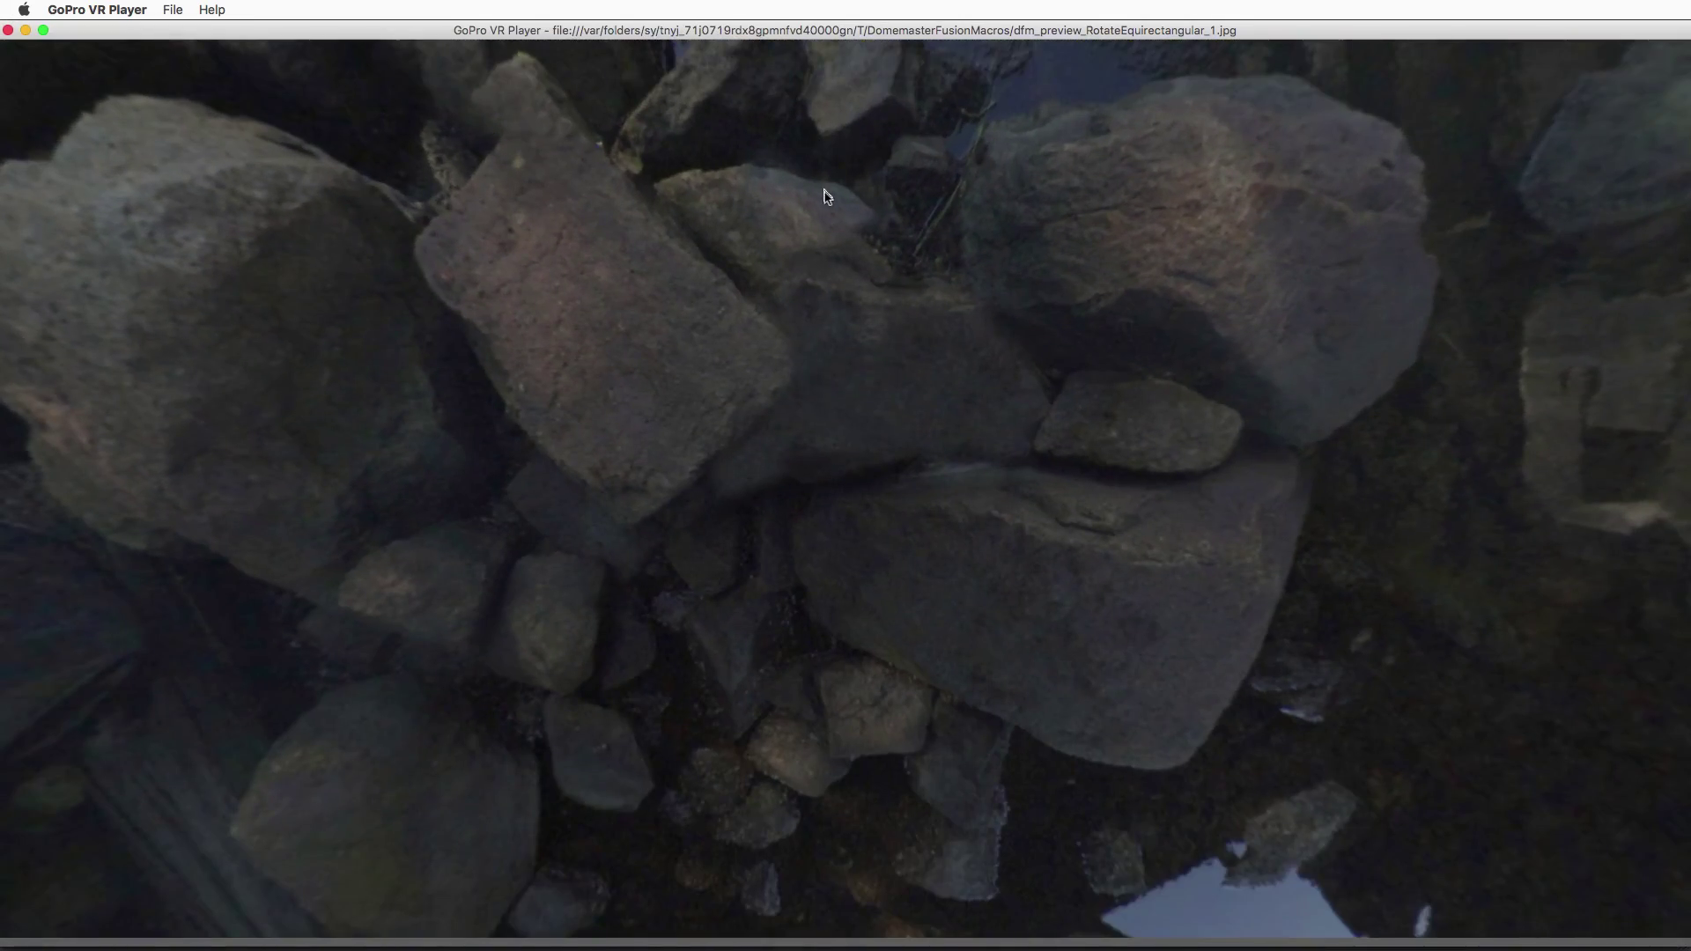
pyautogui.moveTo(826, 195); pyautogui.dragTo(901, 536)
pyautogui.moveTo(913, 381); pyautogui.dragTo(943, 491)
pyautogui.moveTo(1126, 526)
pyautogui.mouseDown()
pyautogui.moveTo(894, 403)
pyautogui.moveTo(939, 412)
pyautogui.mouseUp()
pyautogui.moveTo(1371, 435); pyautogui.dragTo(998, 432)
pyautogui.moveTo(1250, 449)
pyautogui.mouseDown()
pyautogui.moveTo(880, 440)
pyautogui.moveTo(1037, 434)
pyautogui.moveTo(941, 483)
pyautogui.mouseUp()
pyautogui.press('super+w')
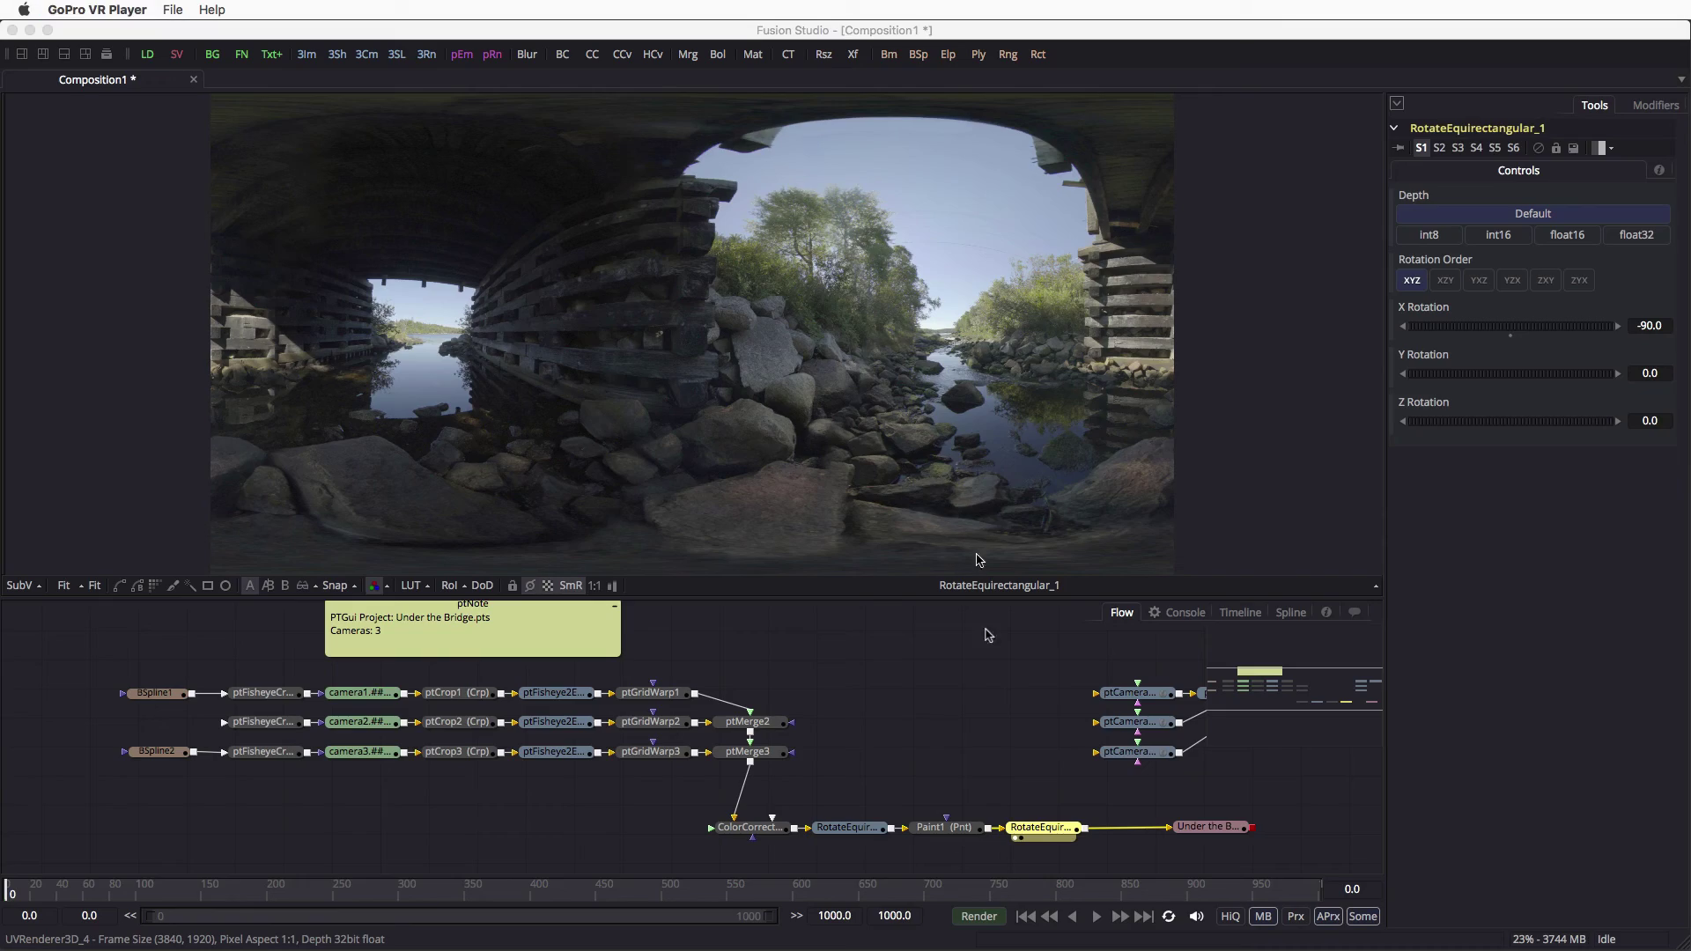
# Step: Start a new Fusion composition and launch the PTGui Project Importer script
pyautogui.click(945, 694)
pyautogui.press('super+n')
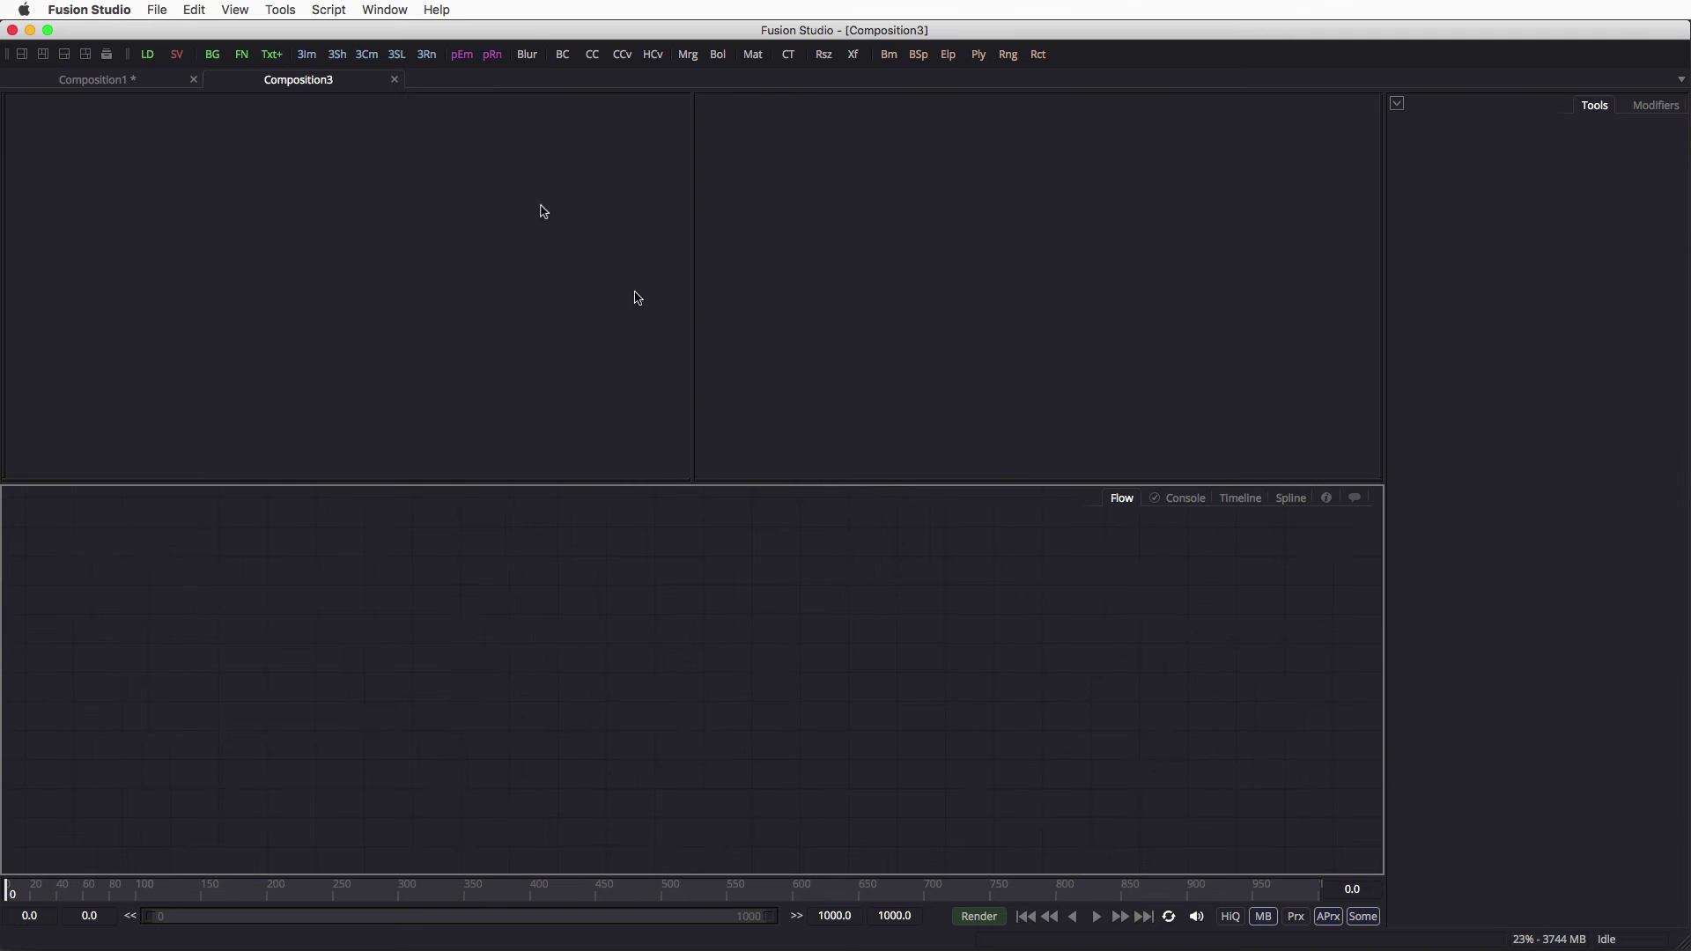
pyautogui.click(329, 10)
pyautogui.moveTo(414, 58)
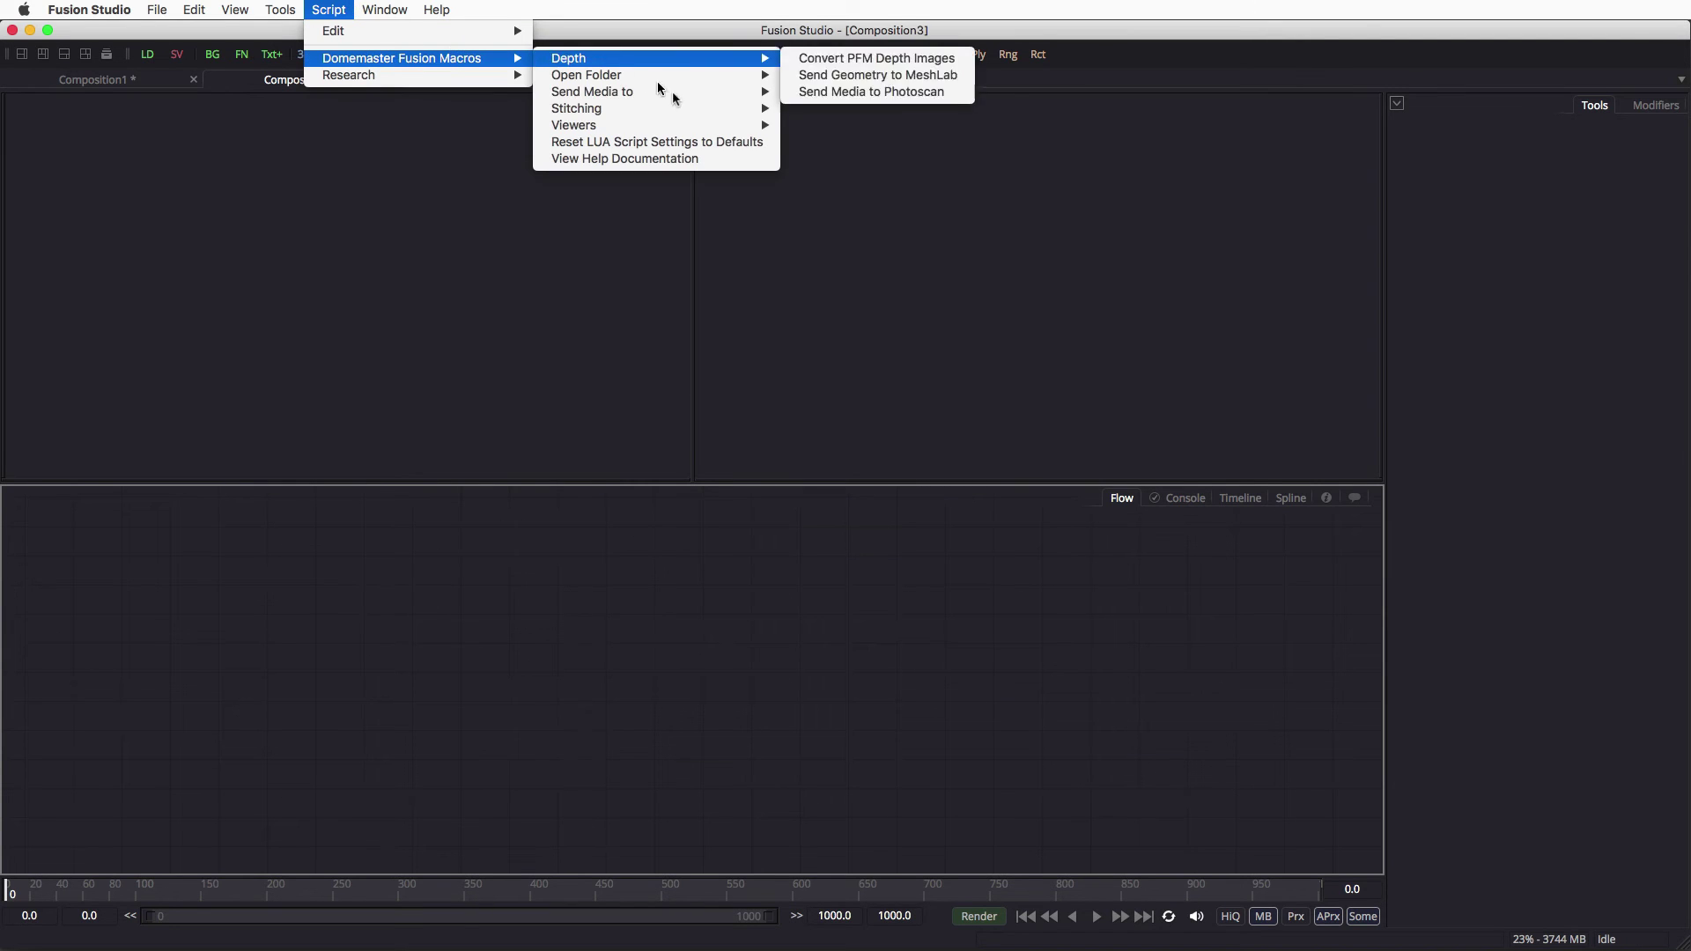
pyautogui.moveTo(680, 111)
pyautogui.click(951, 209)
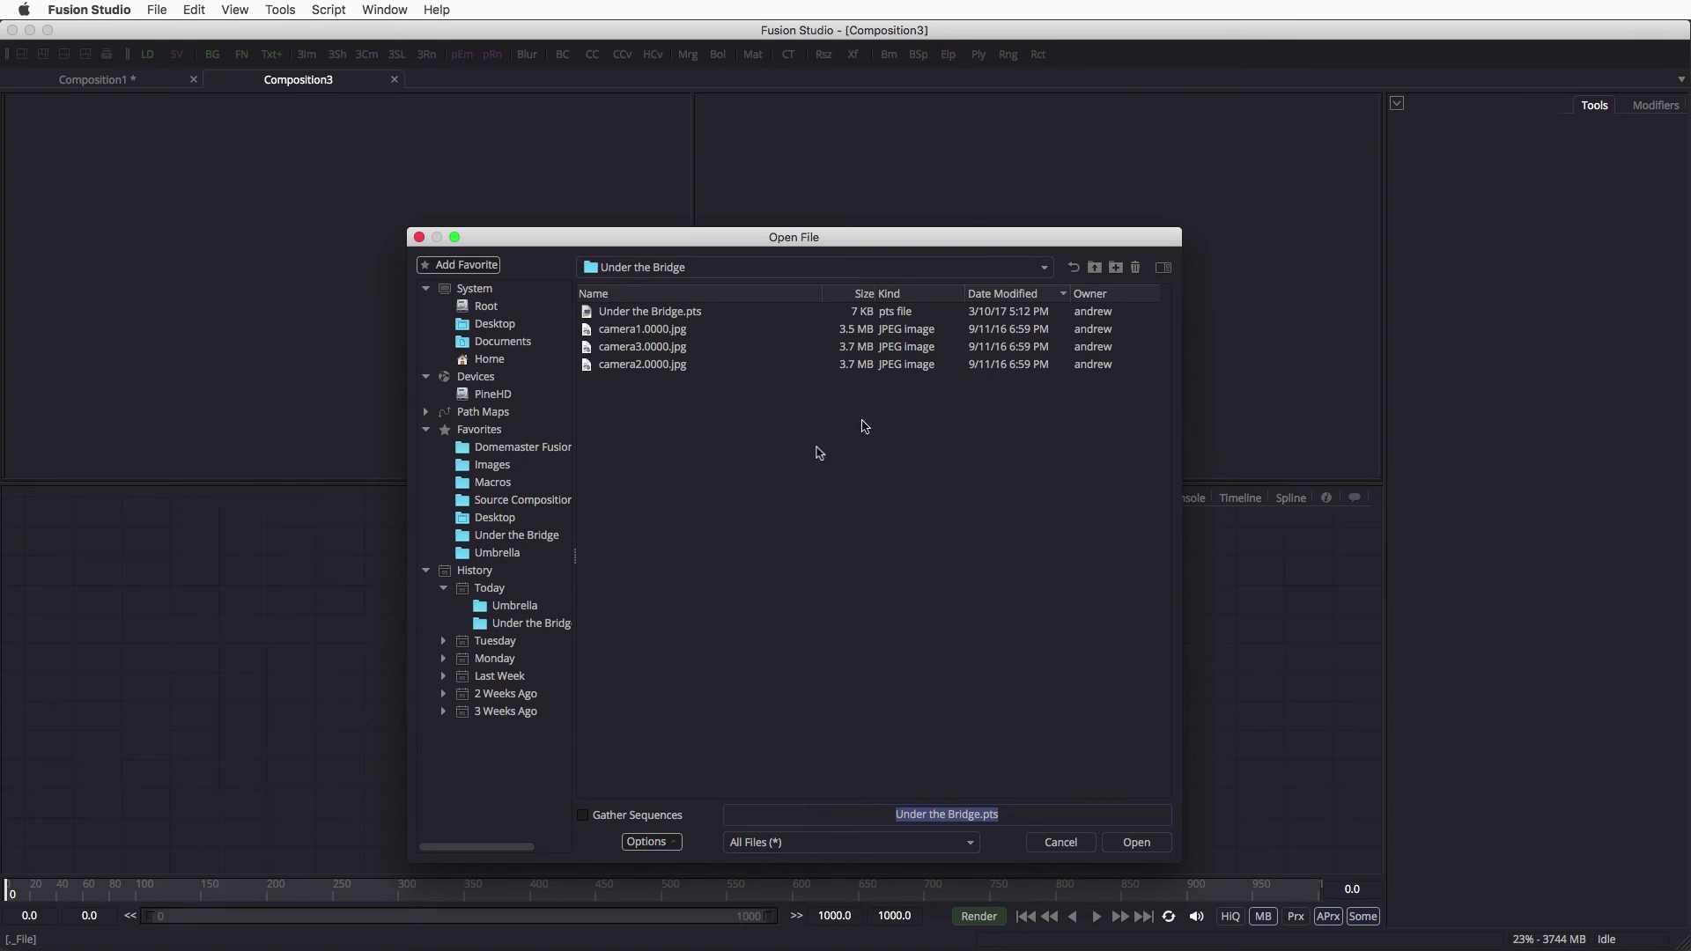
# Step: Pick umbrella.pts from the Umbrella folder and run the import
pyautogui.click(494, 552)
pyautogui.doubleClick(646, 313)
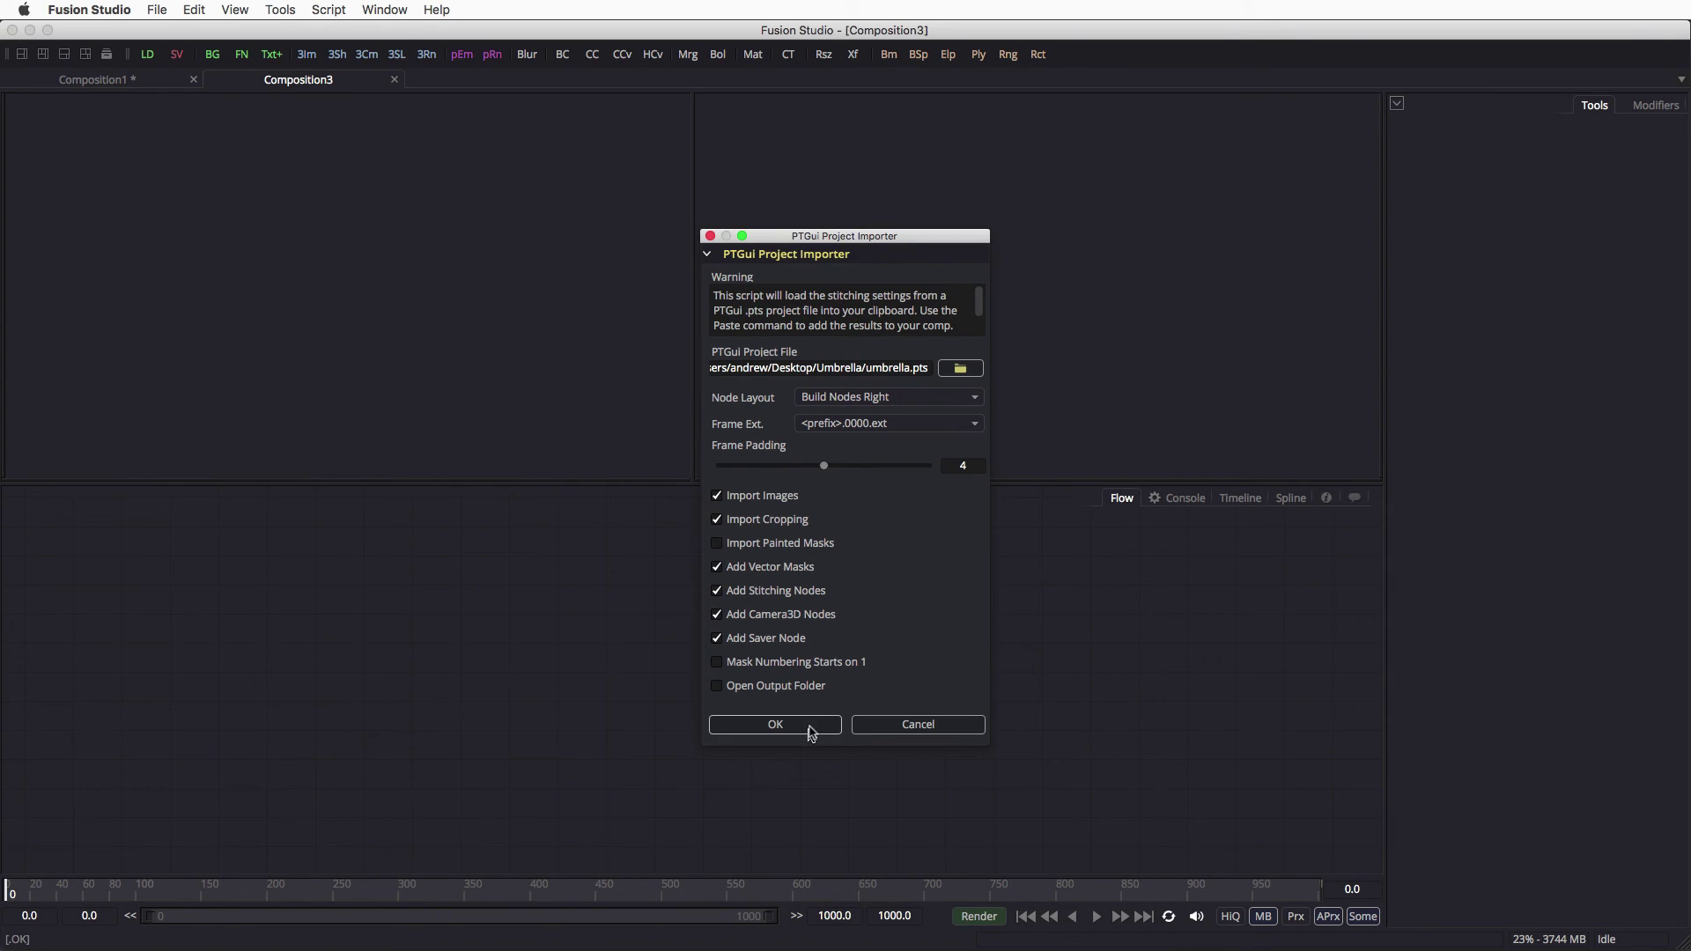
pyautogui.click(811, 728)
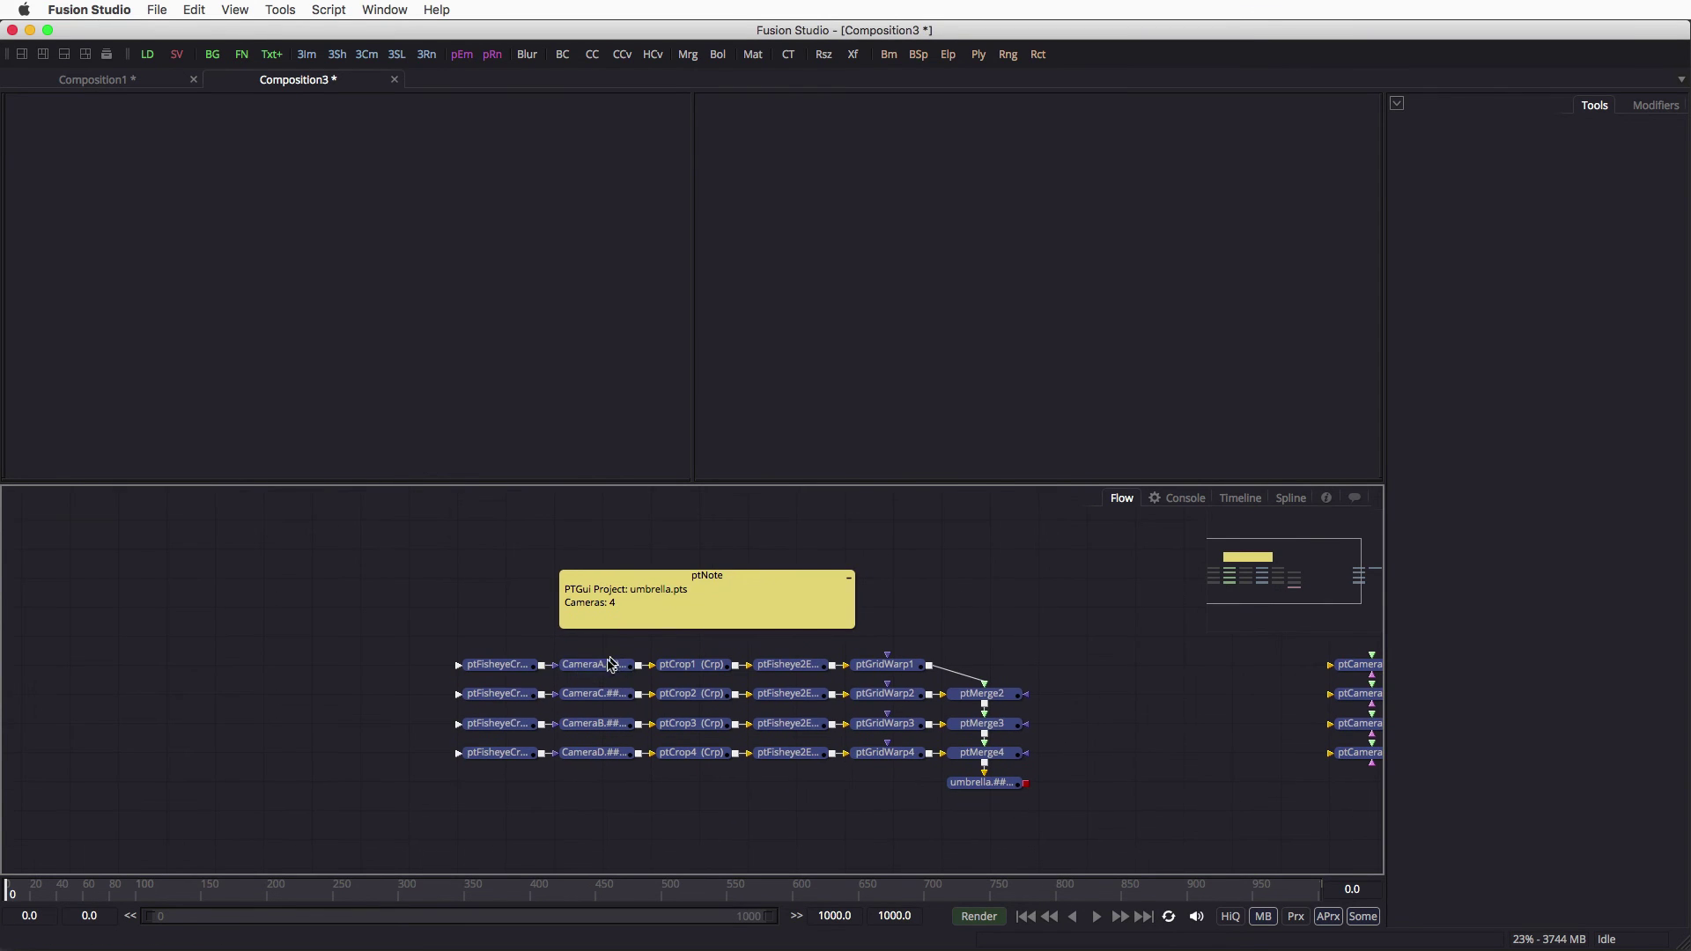
# Step: Preview the CameraA, CameraC, CameraB and CameraD fisheye images with high-quality rendering on
pyautogui.click(612, 665)
pyautogui.press('1')
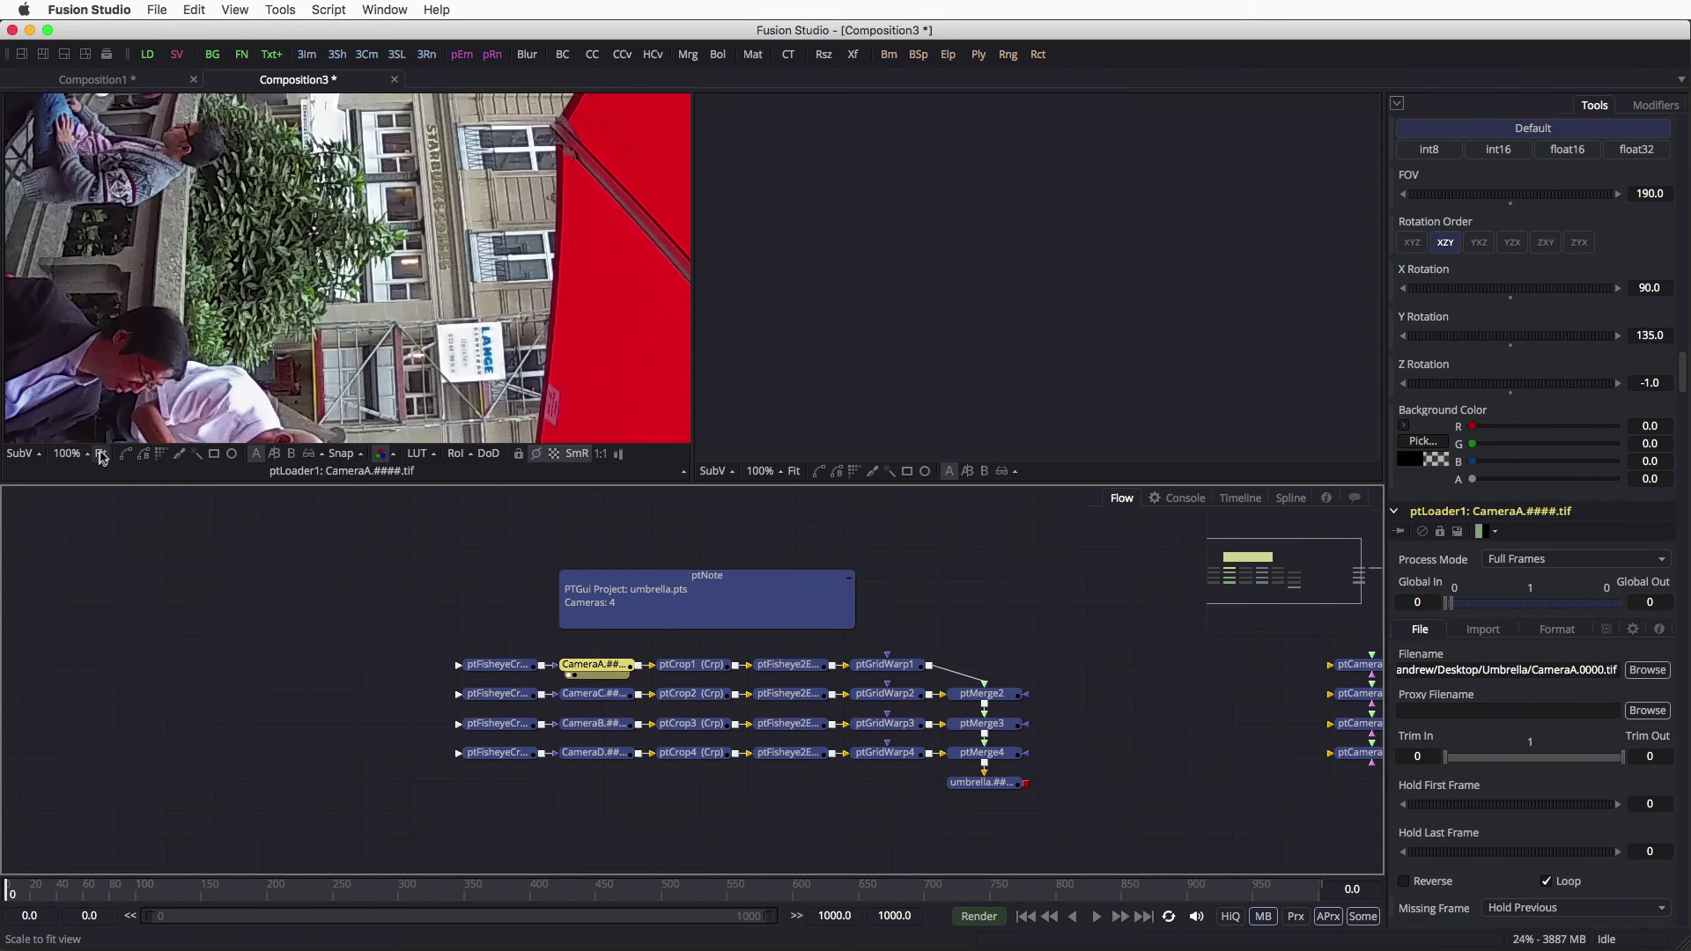
pyautogui.click(1230, 917)
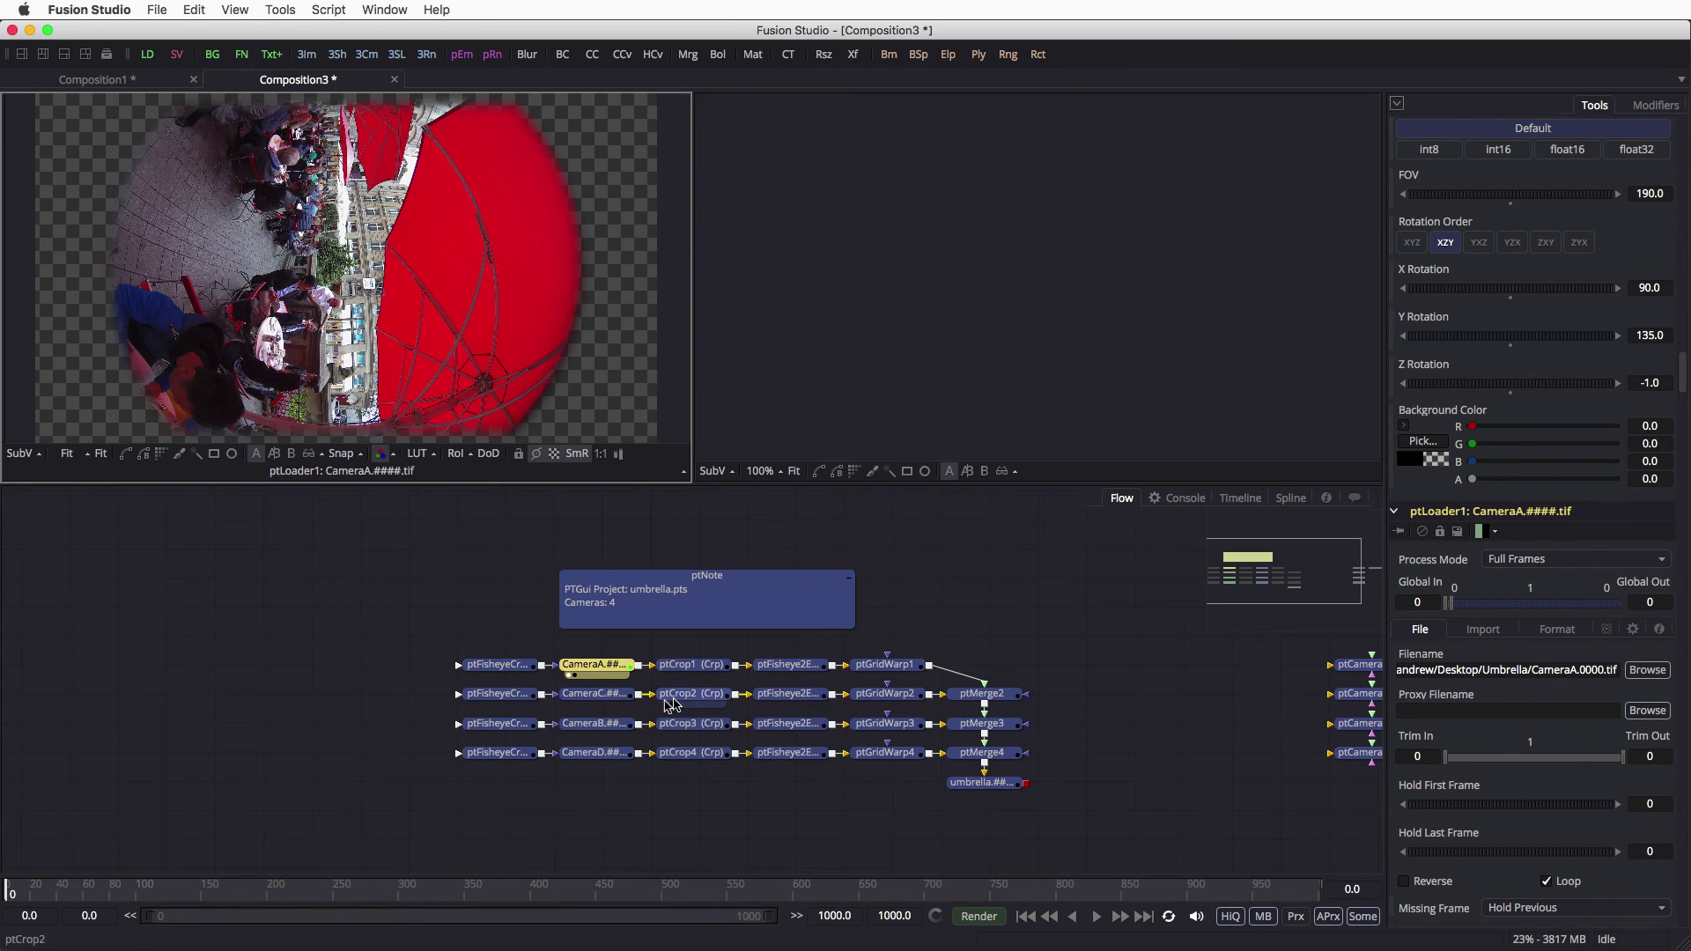
pyautogui.click(605, 697)
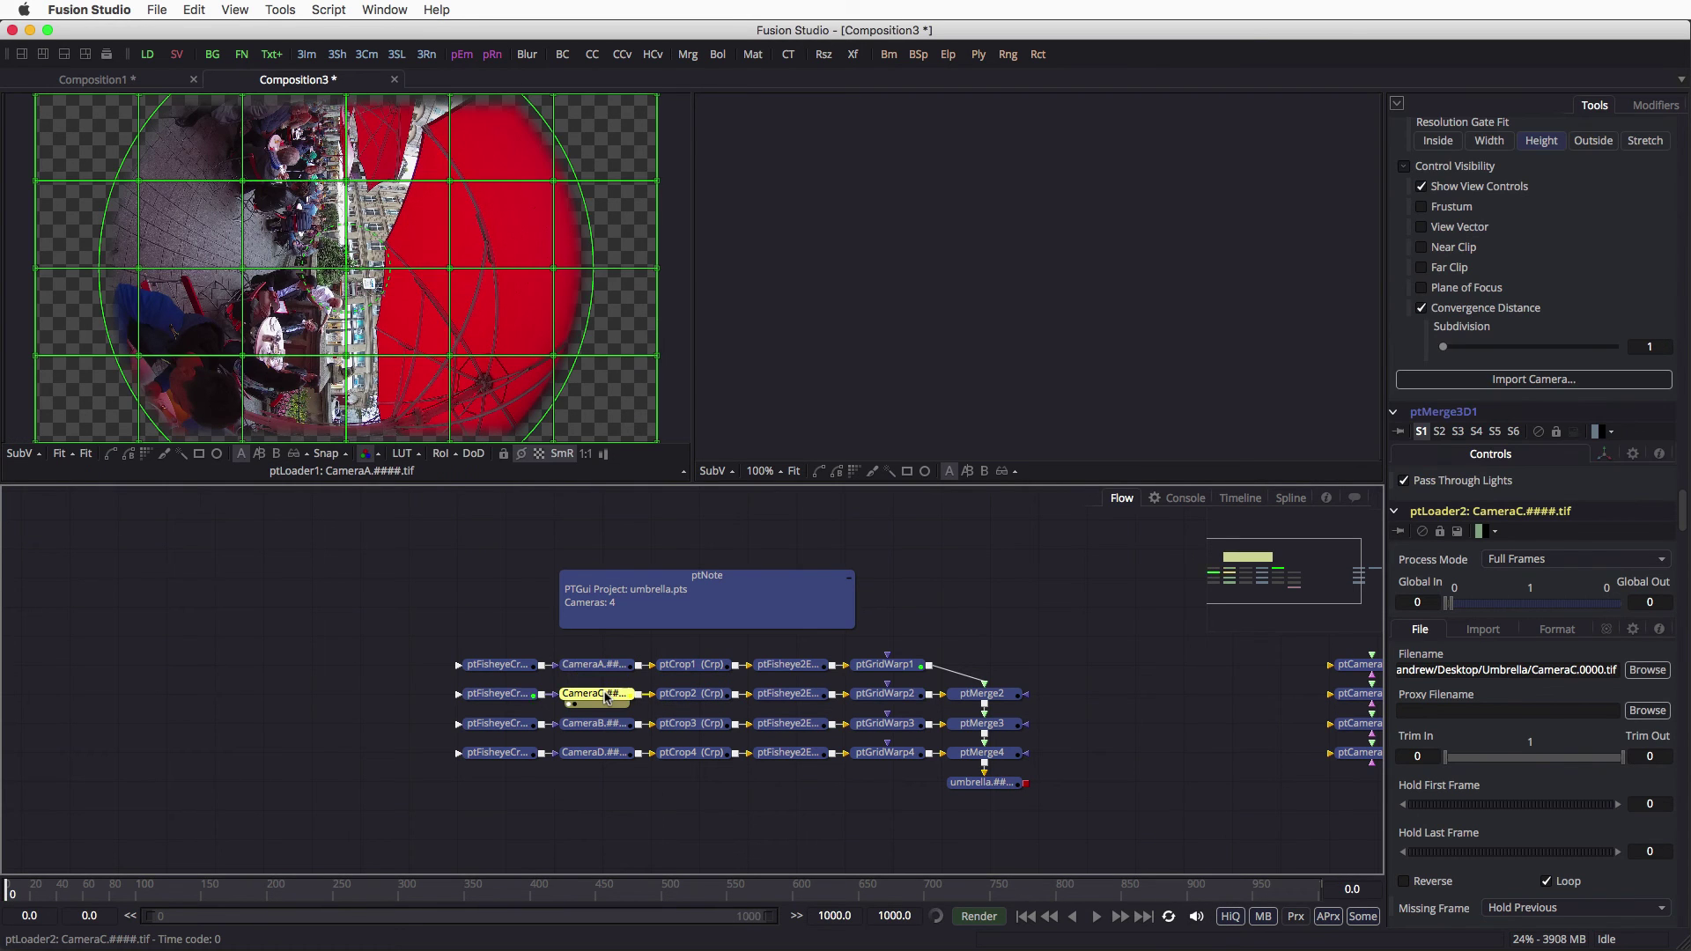
pyautogui.press('1')
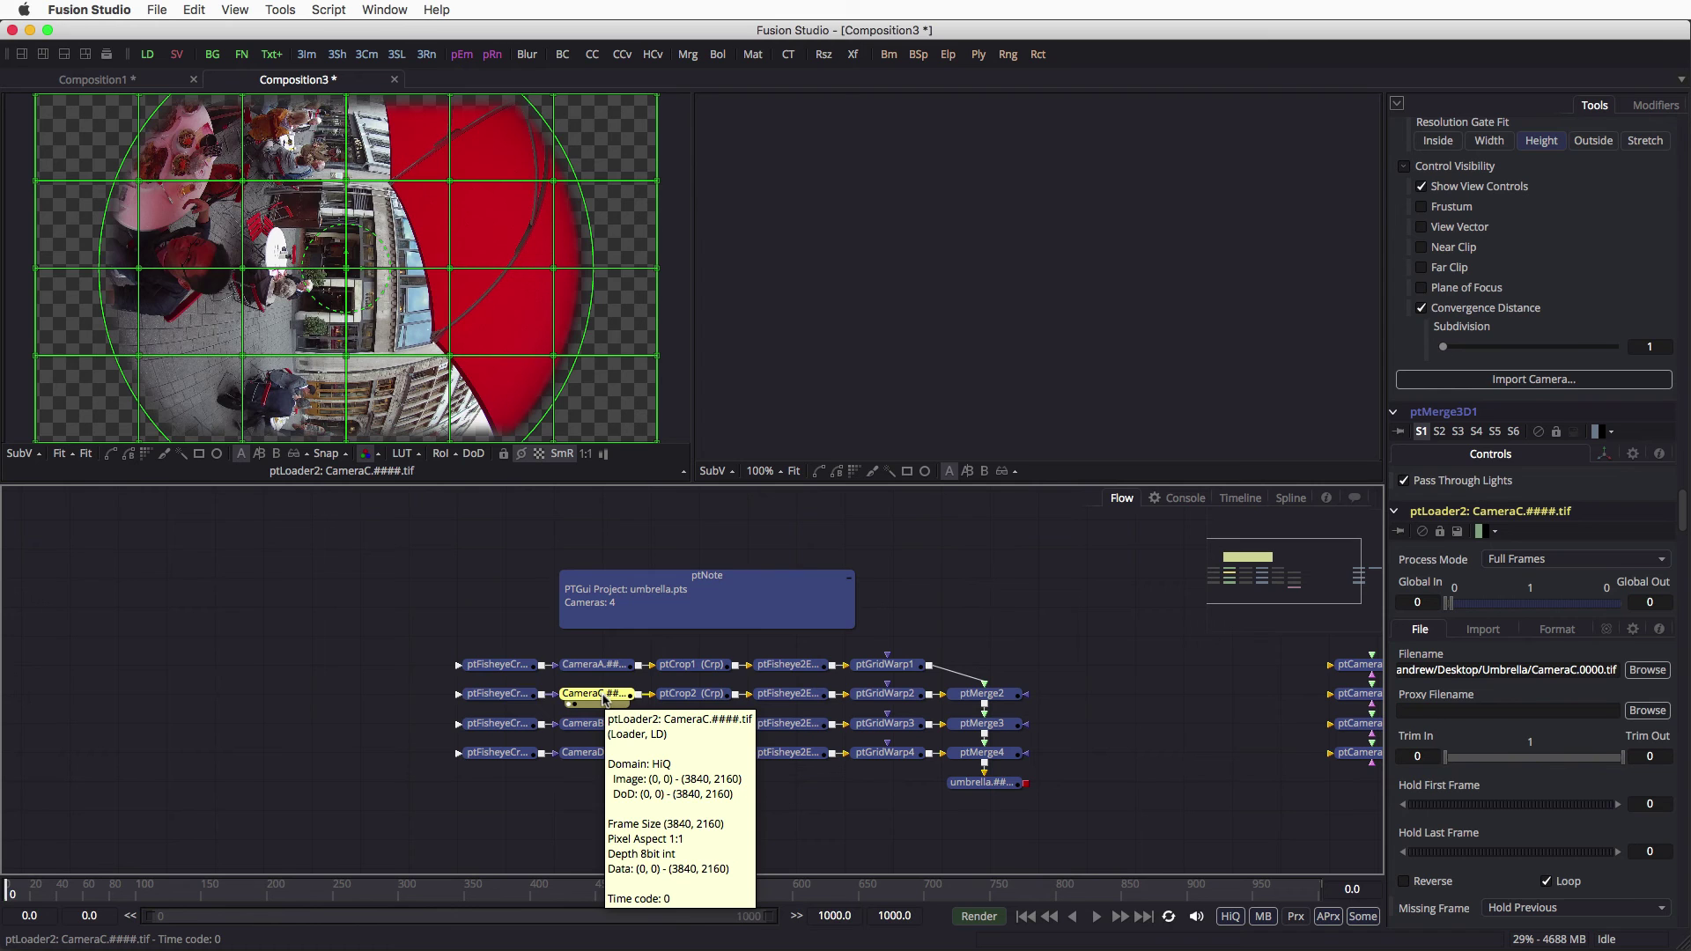
pyautogui.click(595, 698)
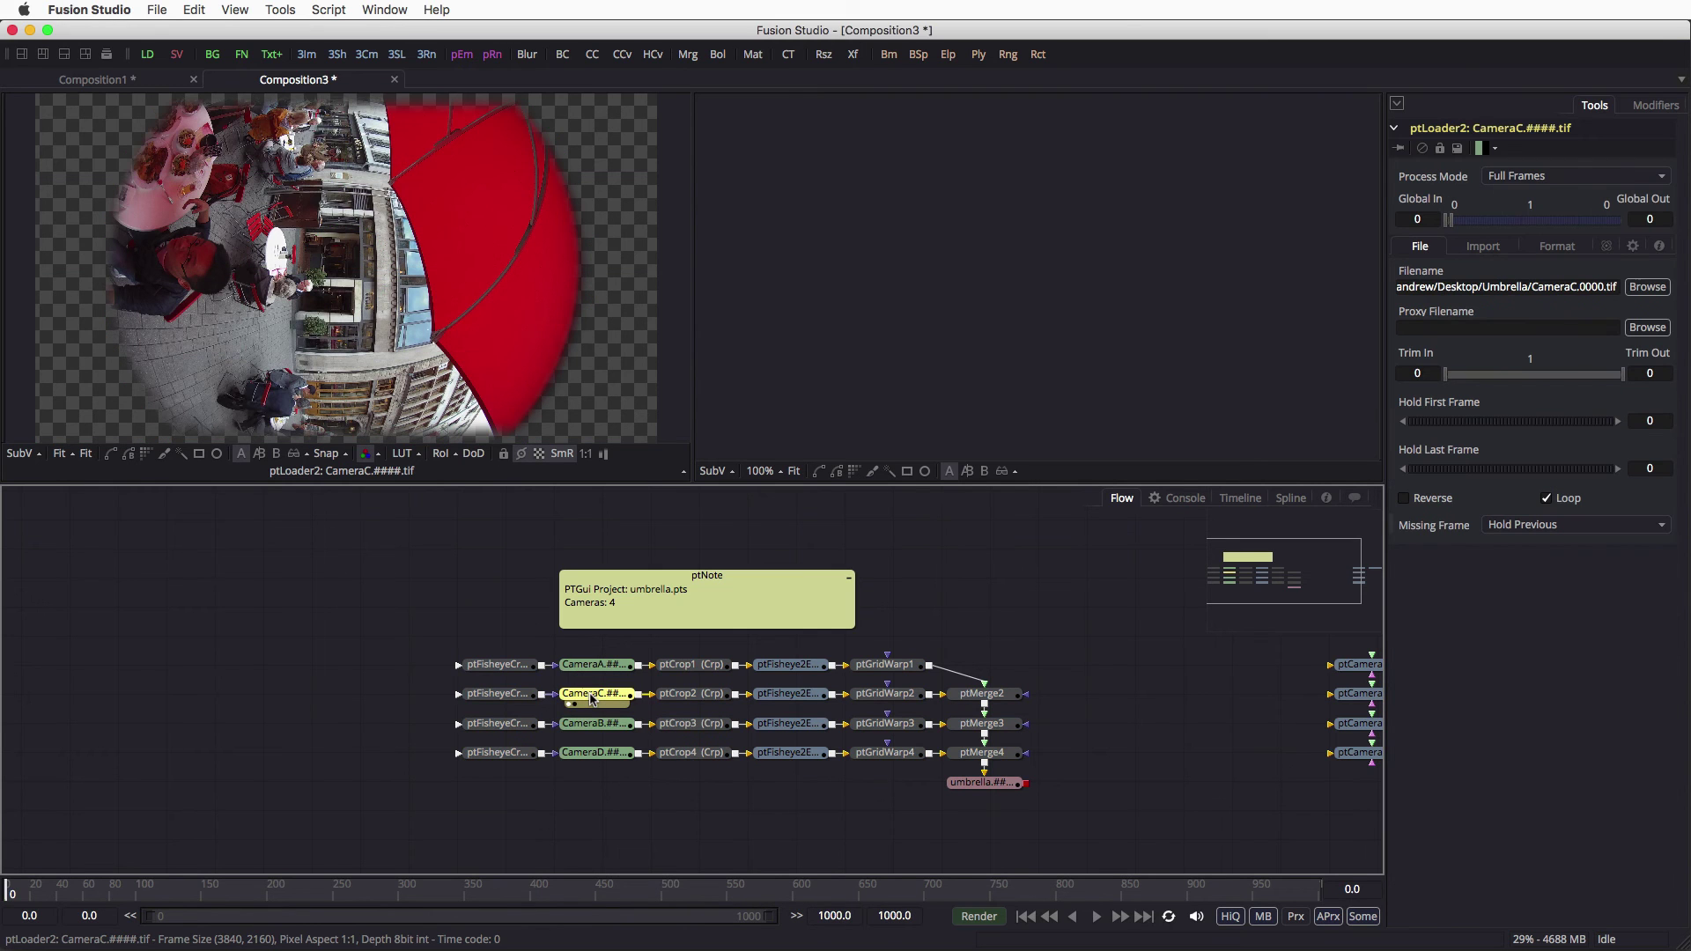
pyautogui.click(596, 723)
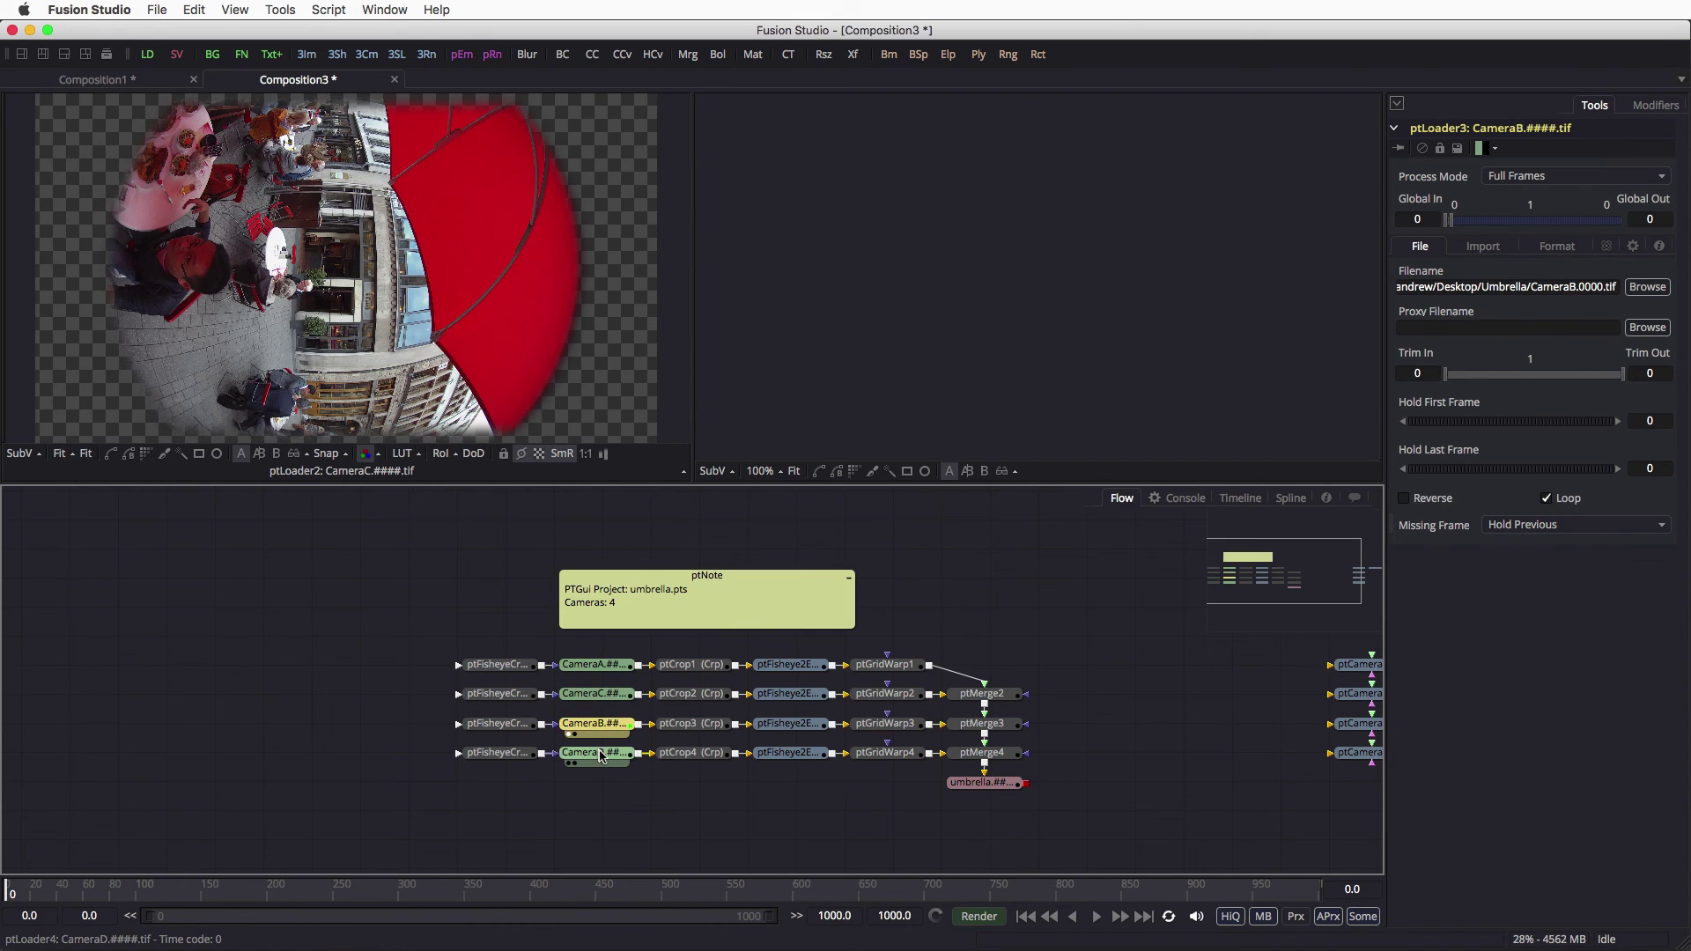
pyautogui.press('1')
pyautogui.click(599, 756)
pyautogui.press('1')
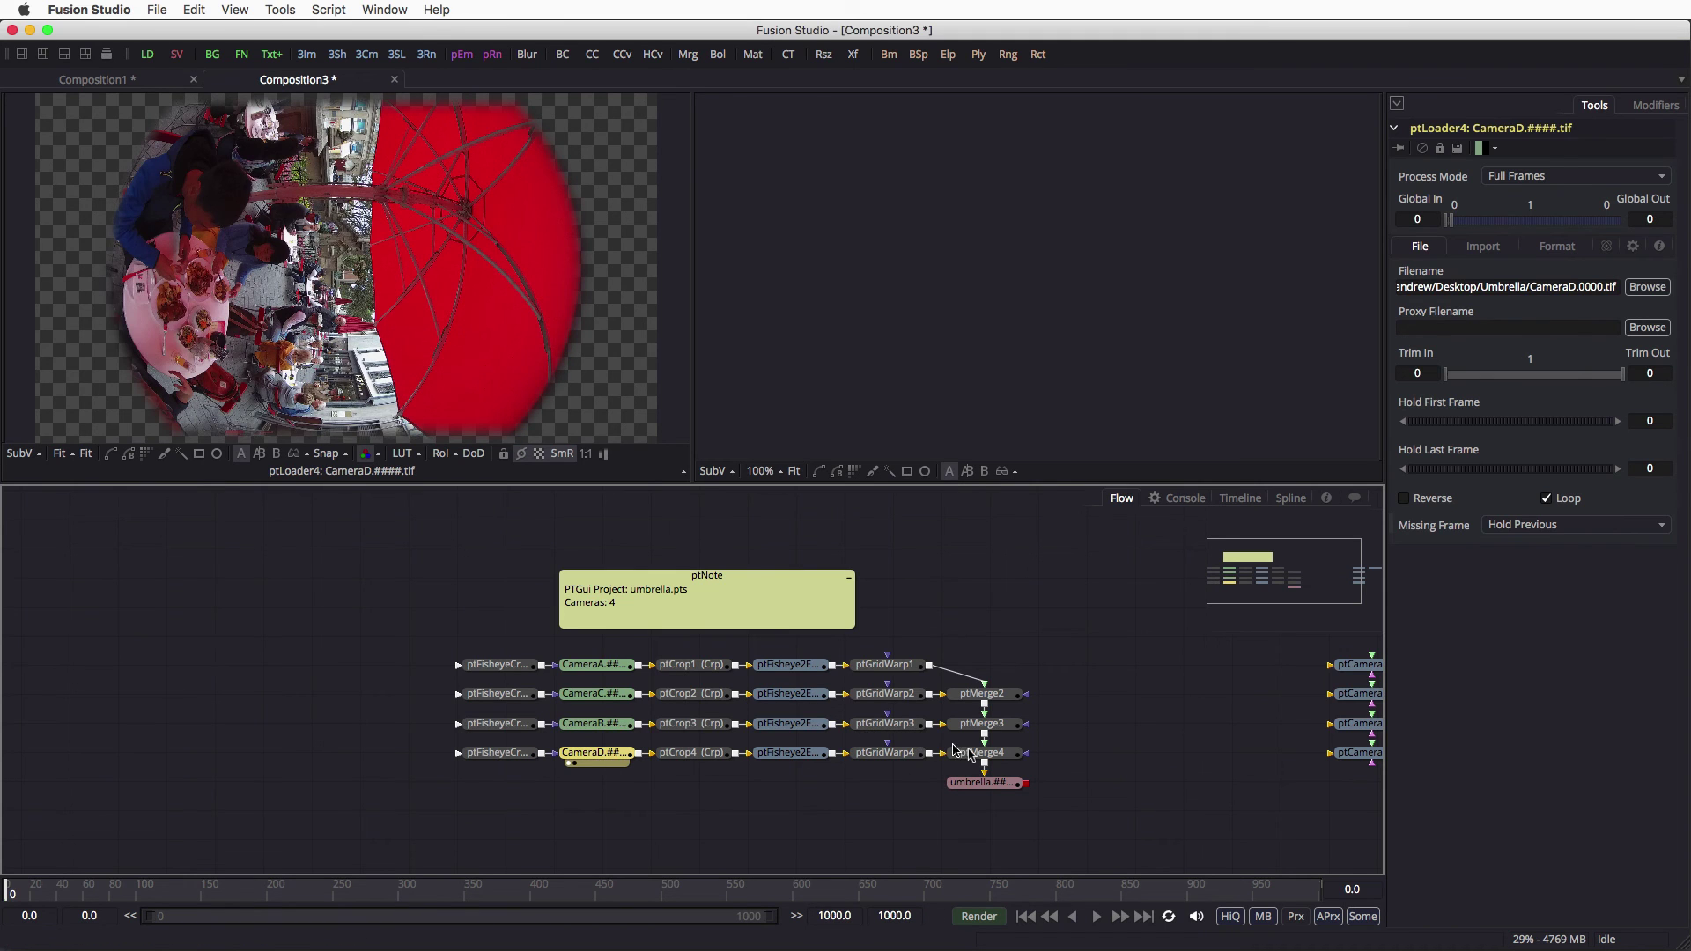
# Step: Show the ptMerge4 stitched panorama in a single enlarged viewer
pyautogui.click(969, 754)
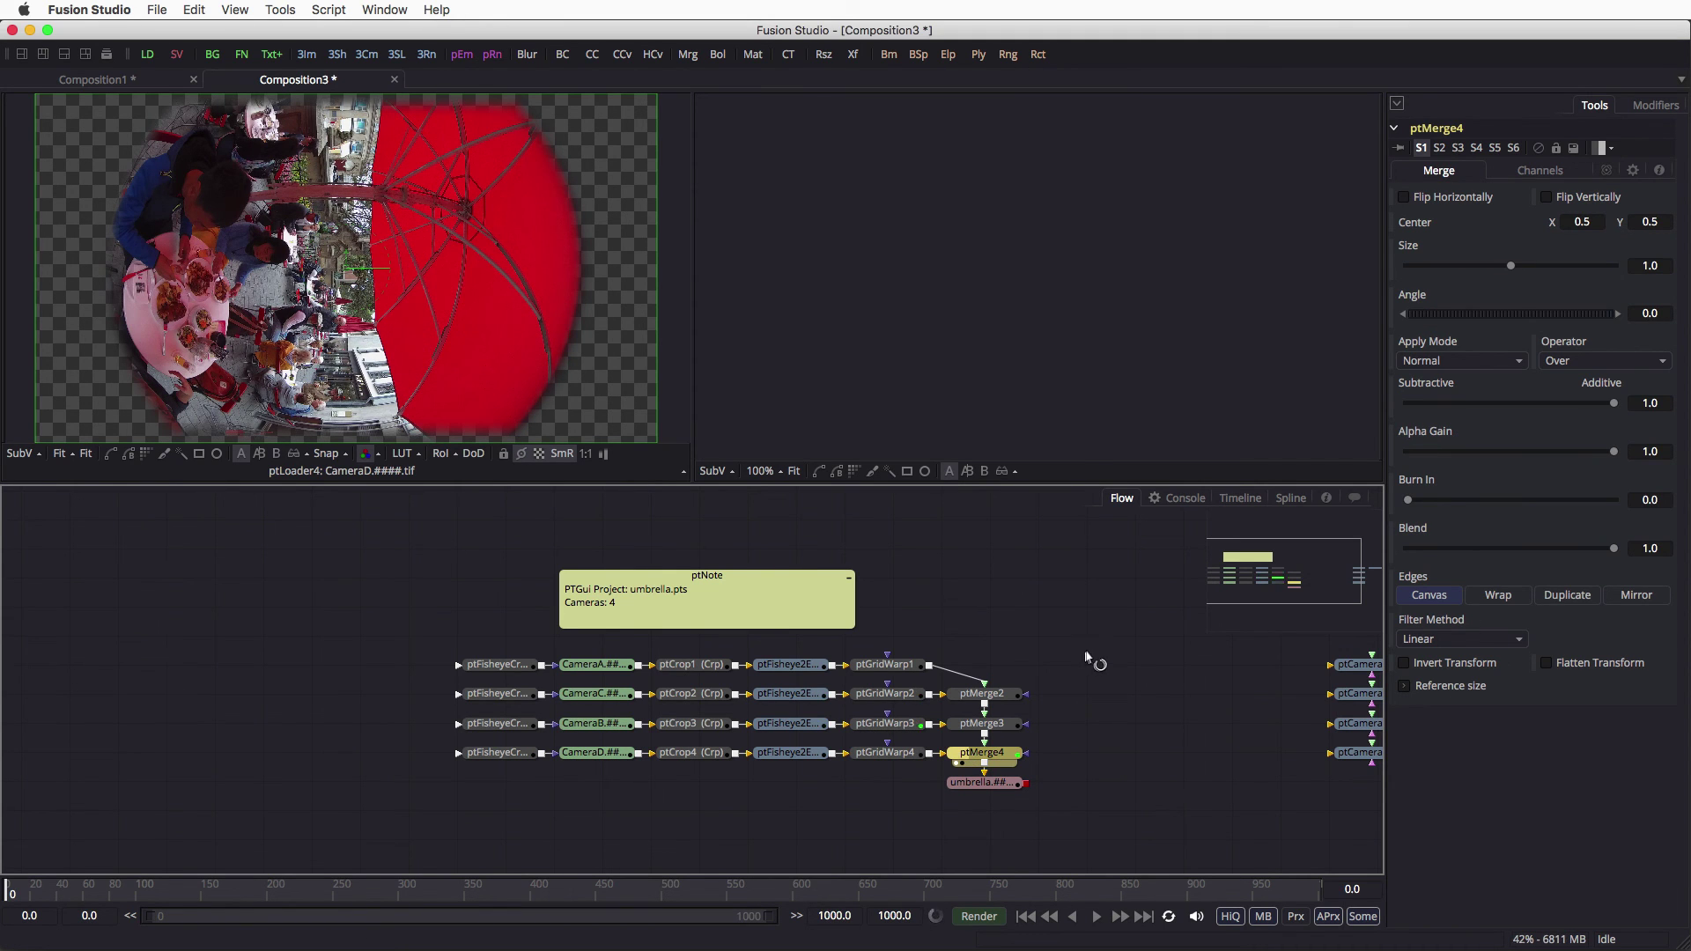
pyautogui.press('1')
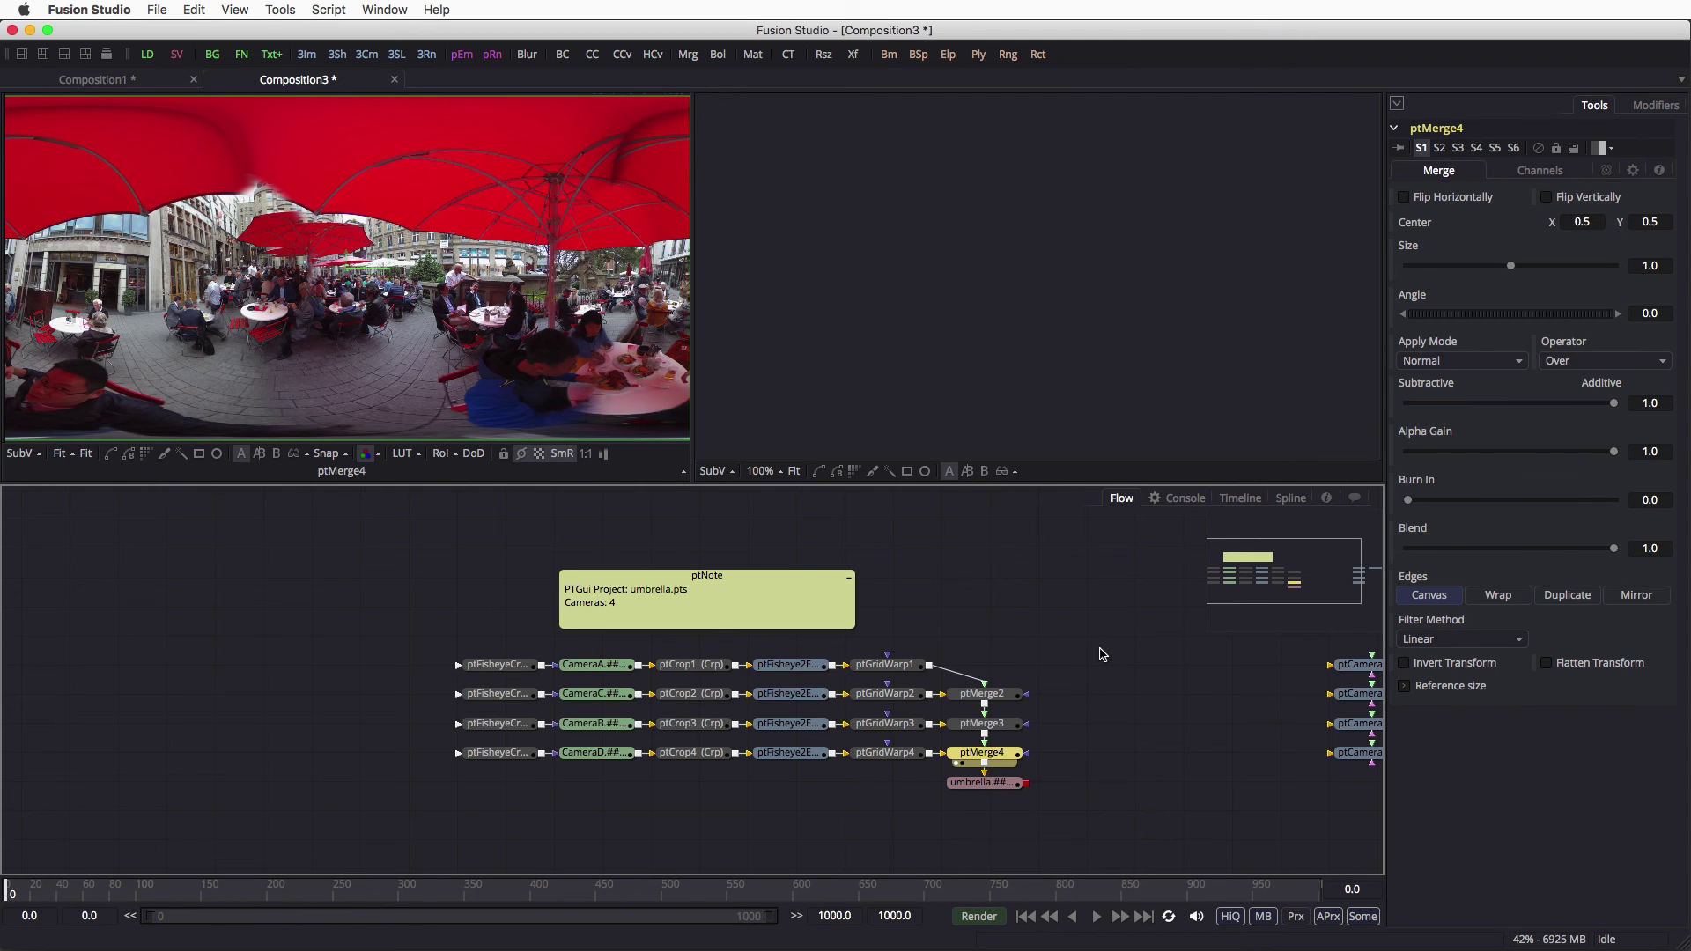
pyautogui.click(22, 53)
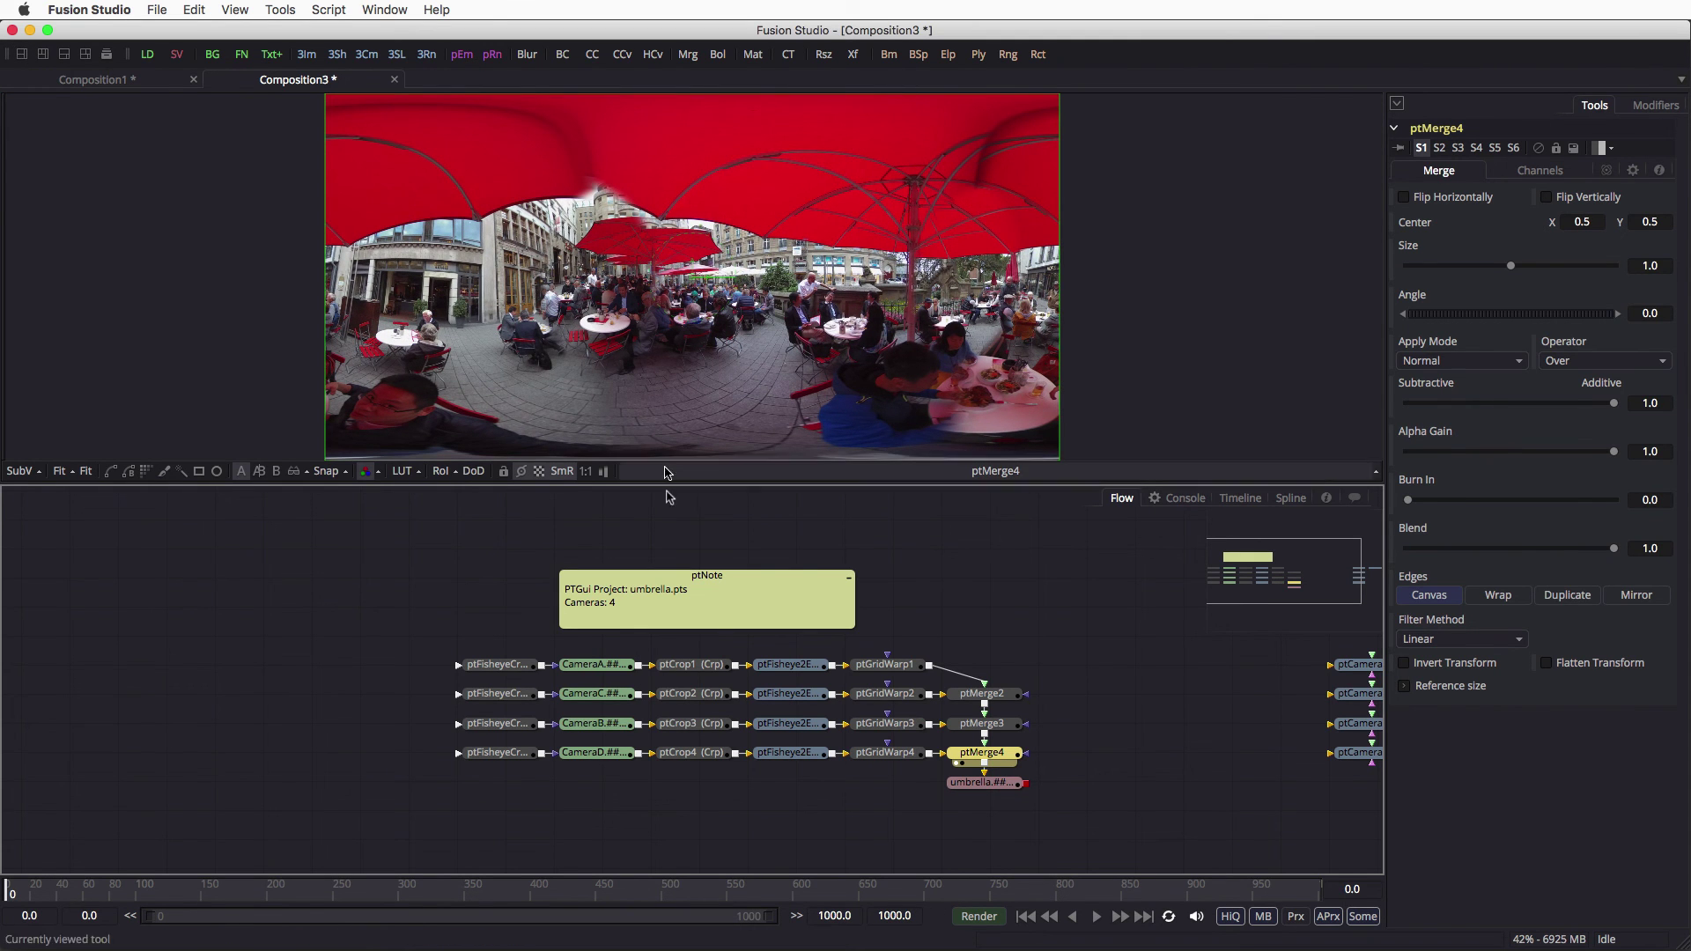
pyautogui.moveTo(666, 483); pyautogui.dragTo(702, 527)
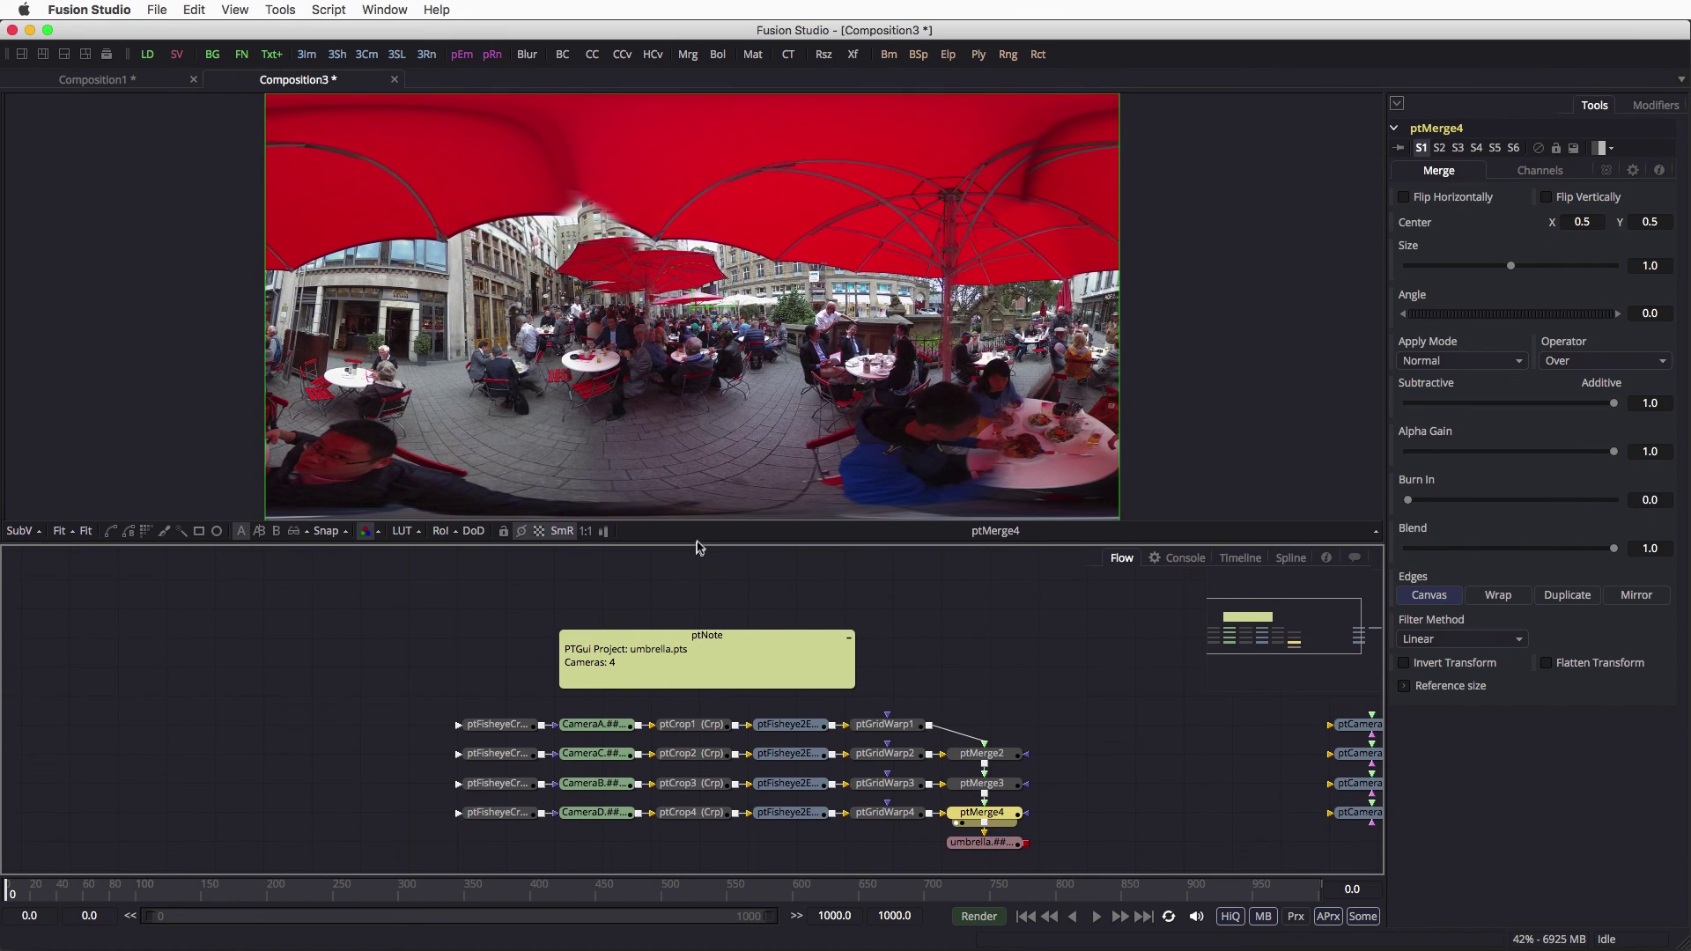
pyautogui.click(595, 715)
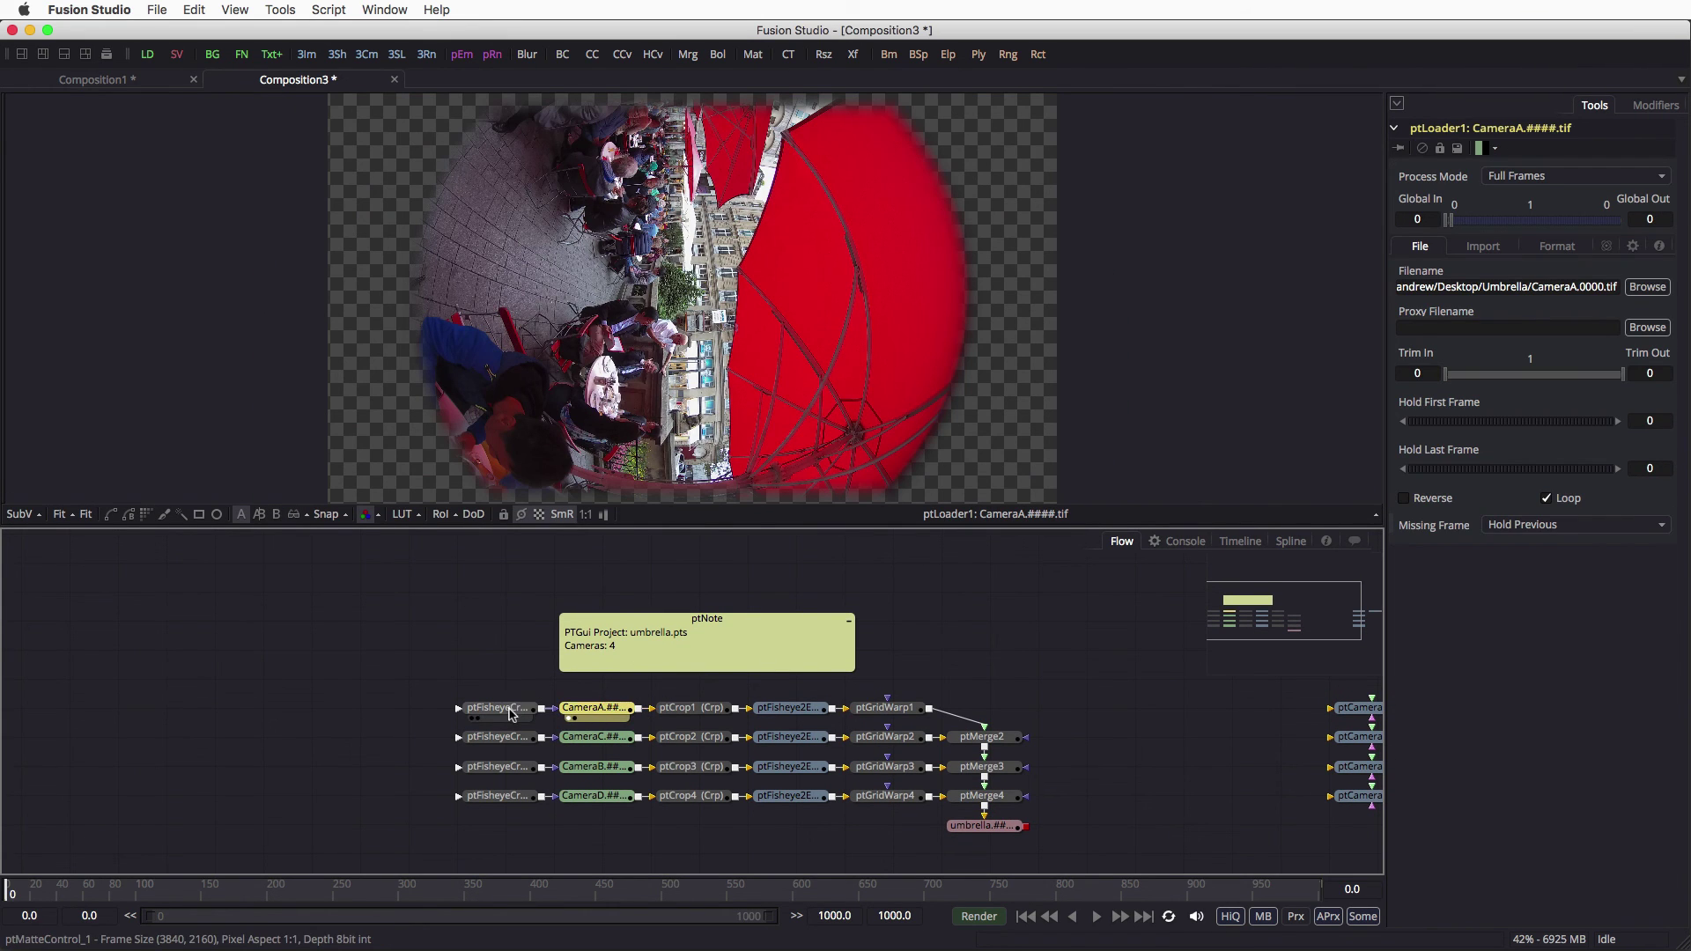
pyautogui.click(497, 708)
pyautogui.press('1')
pyautogui.click(582, 711)
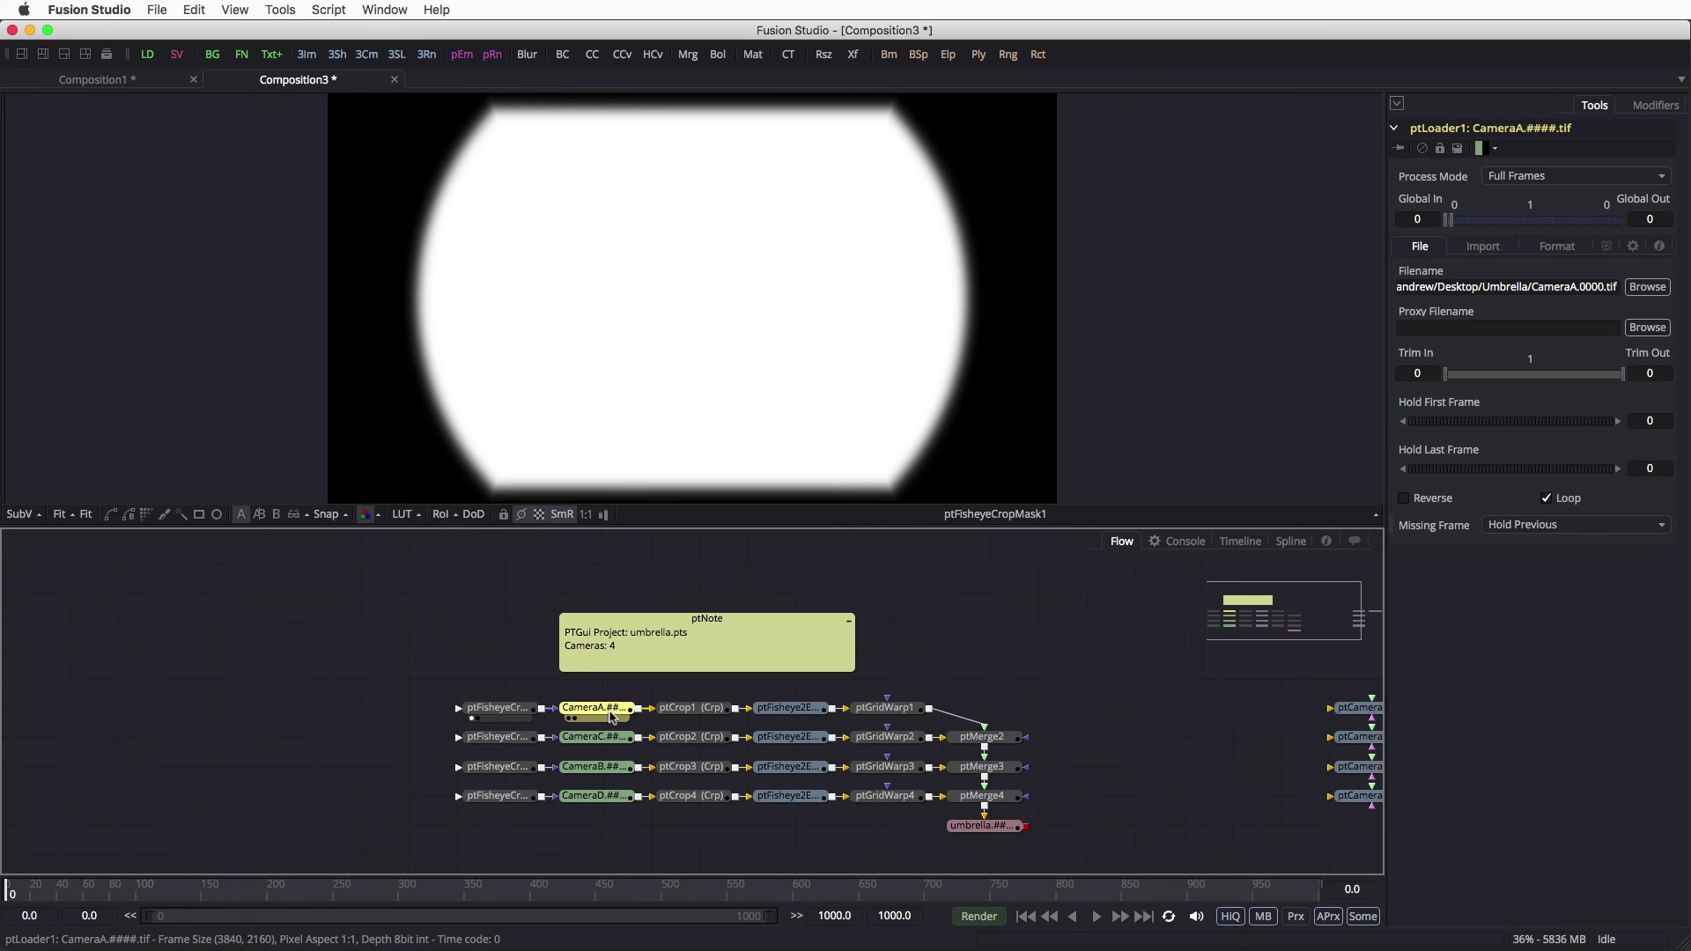
pyautogui.press('1')
pyautogui.click(696, 709)
pyautogui.press('1')
pyautogui.click(789, 709)
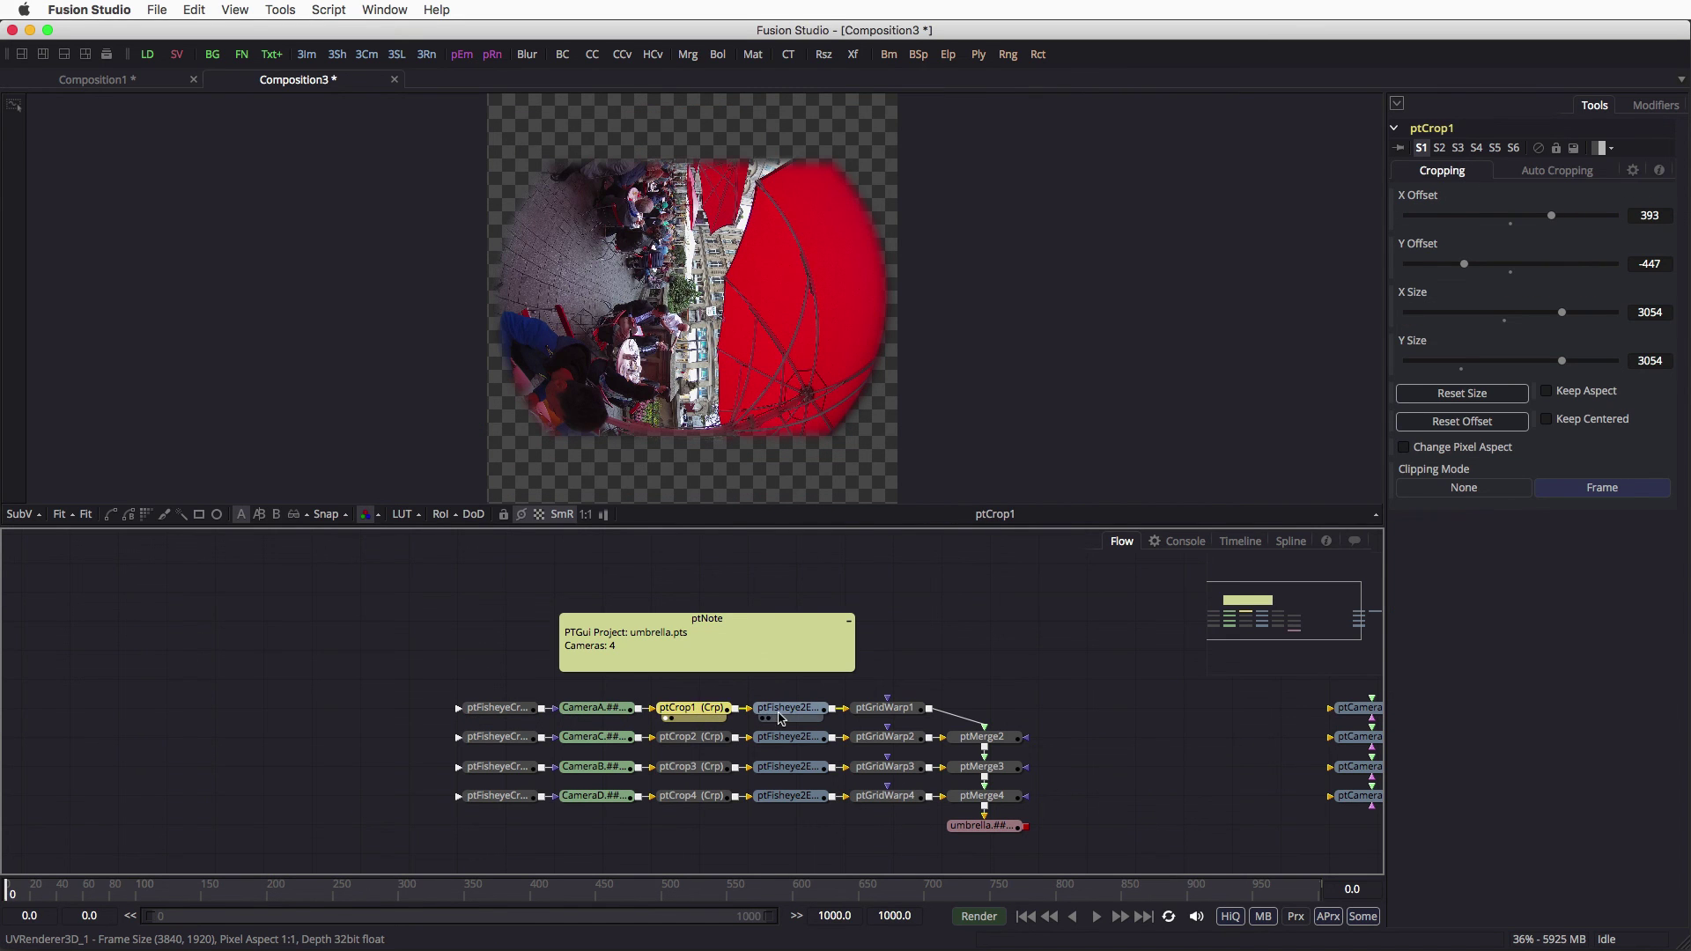
pyautogui.press('1')
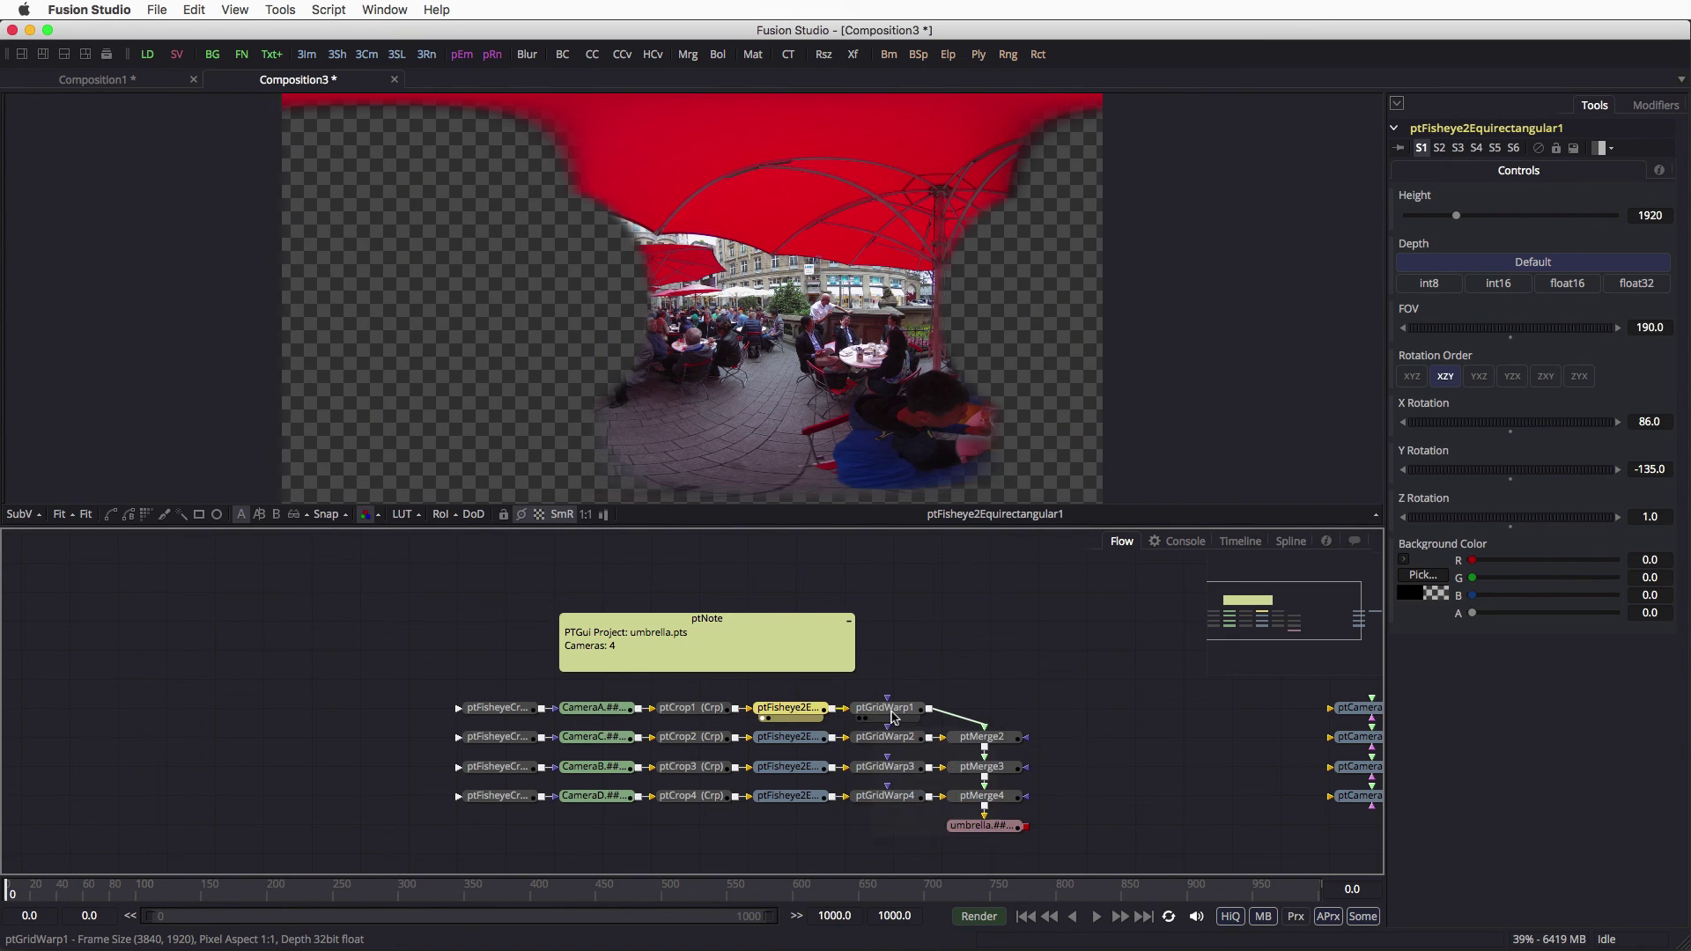
pyautogui.click(889, 712)
pyautogui.press('1')
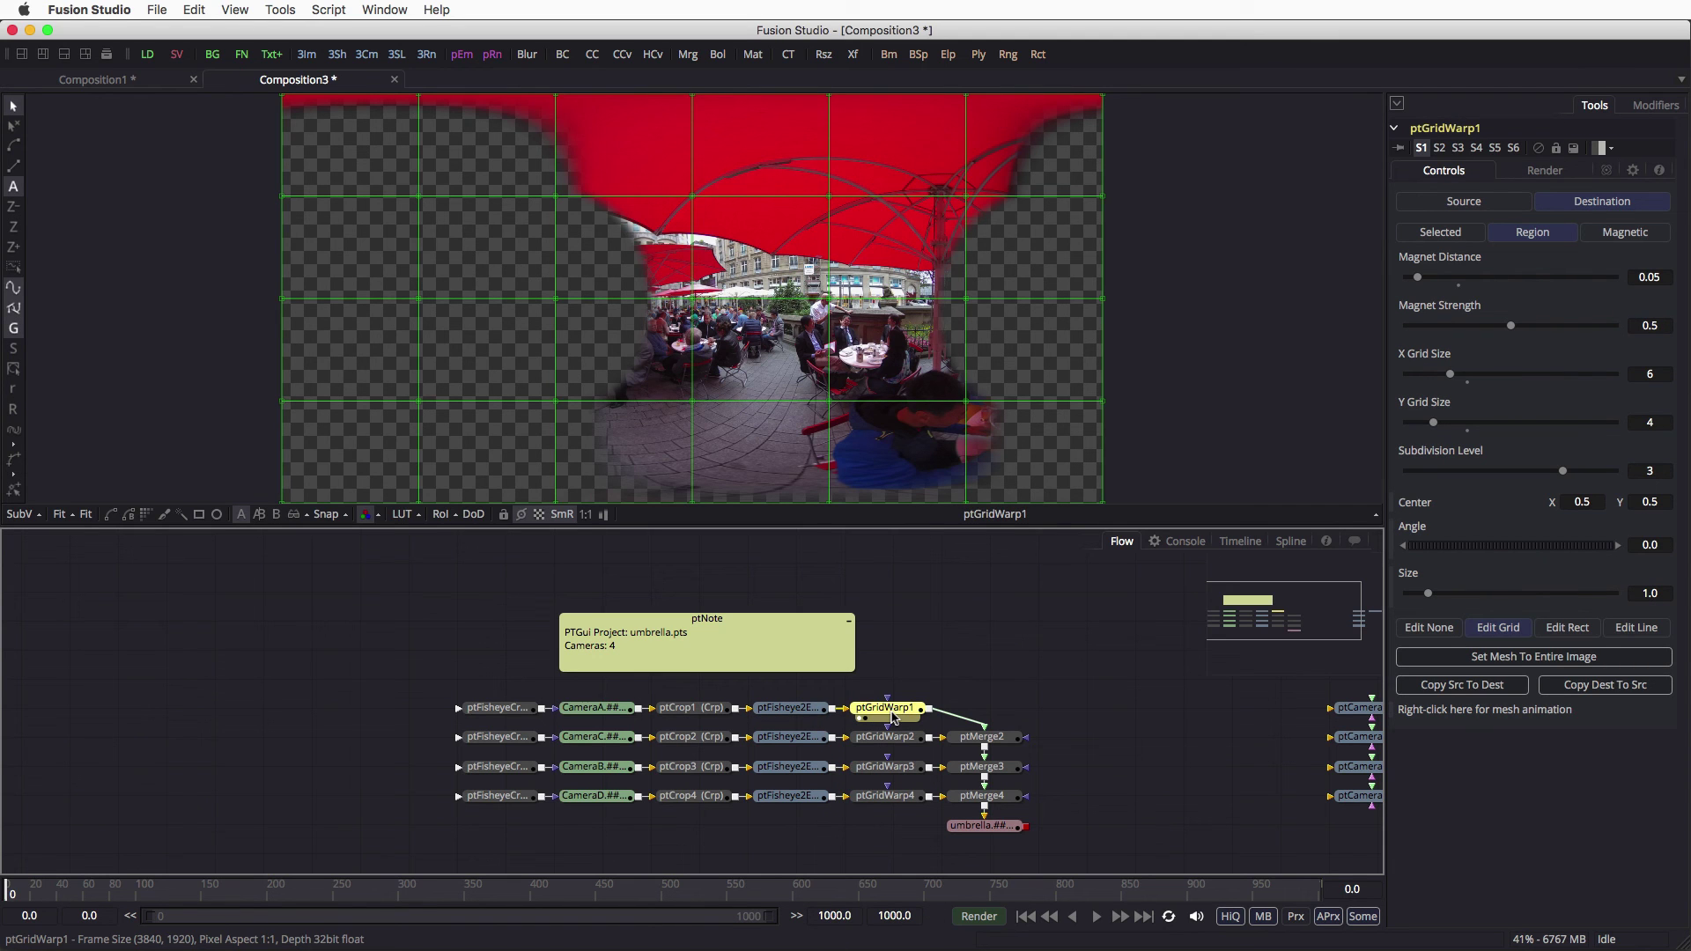
pyautogui.click(976, 739)
pyautogui.press('1')
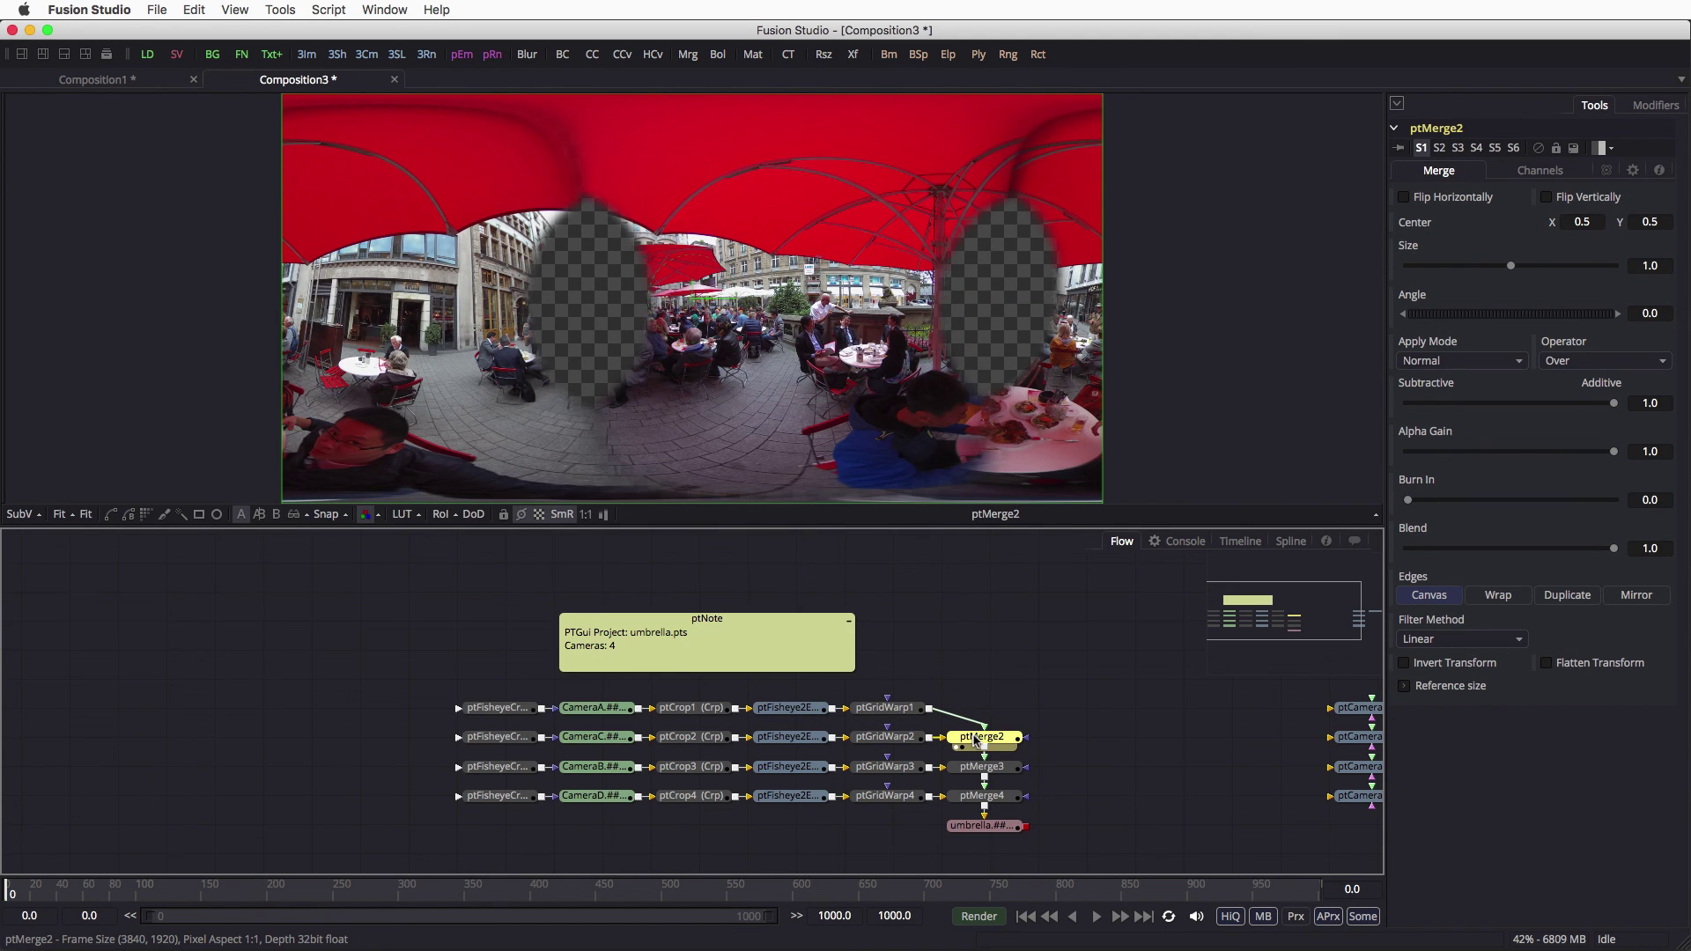
pyautogui.click(978, 769)
pyautogui.press('1')
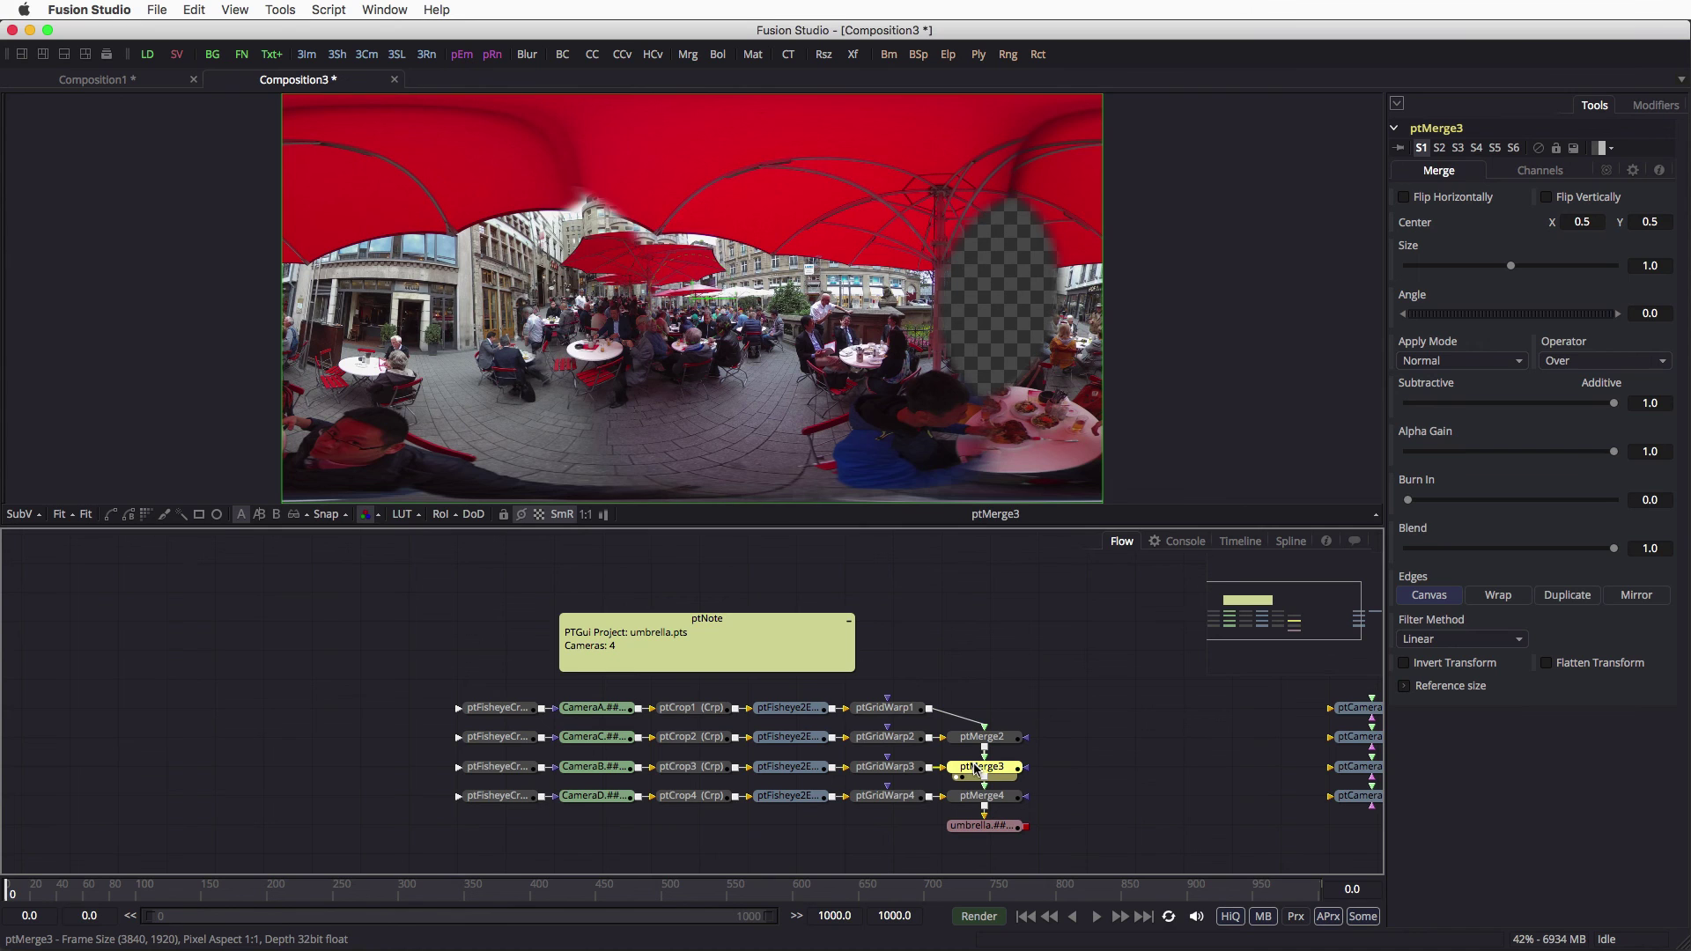
pyautogui.click(978, 799)
pyautogui.press('1')
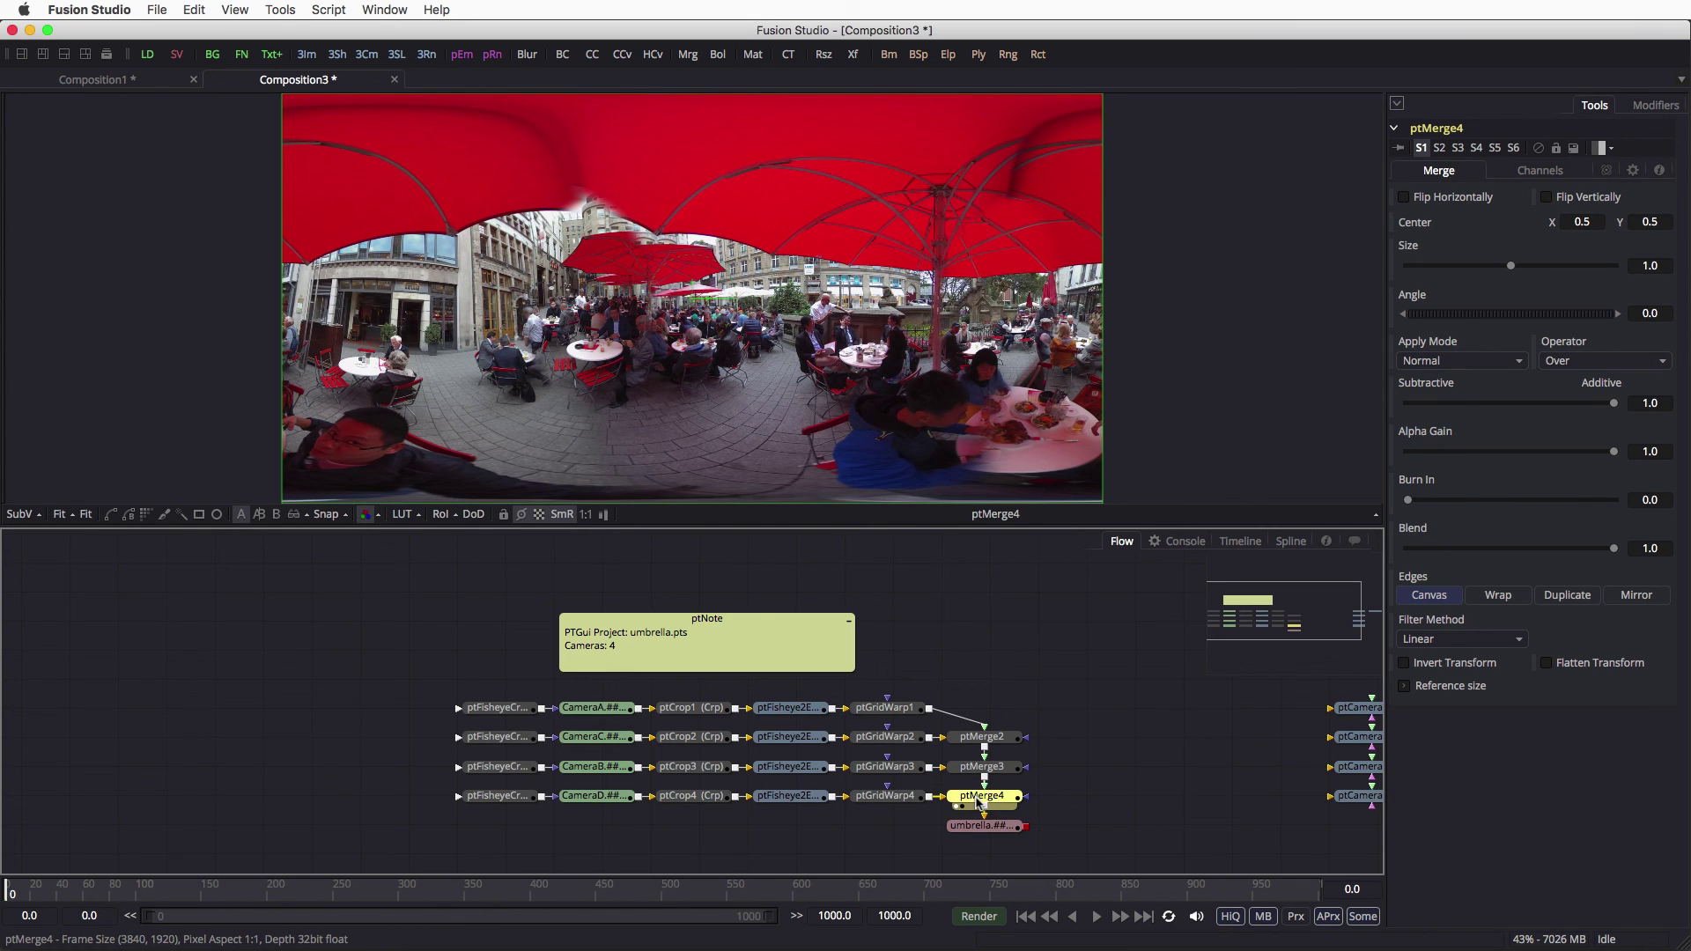
pyautogui.click(1186, 805)
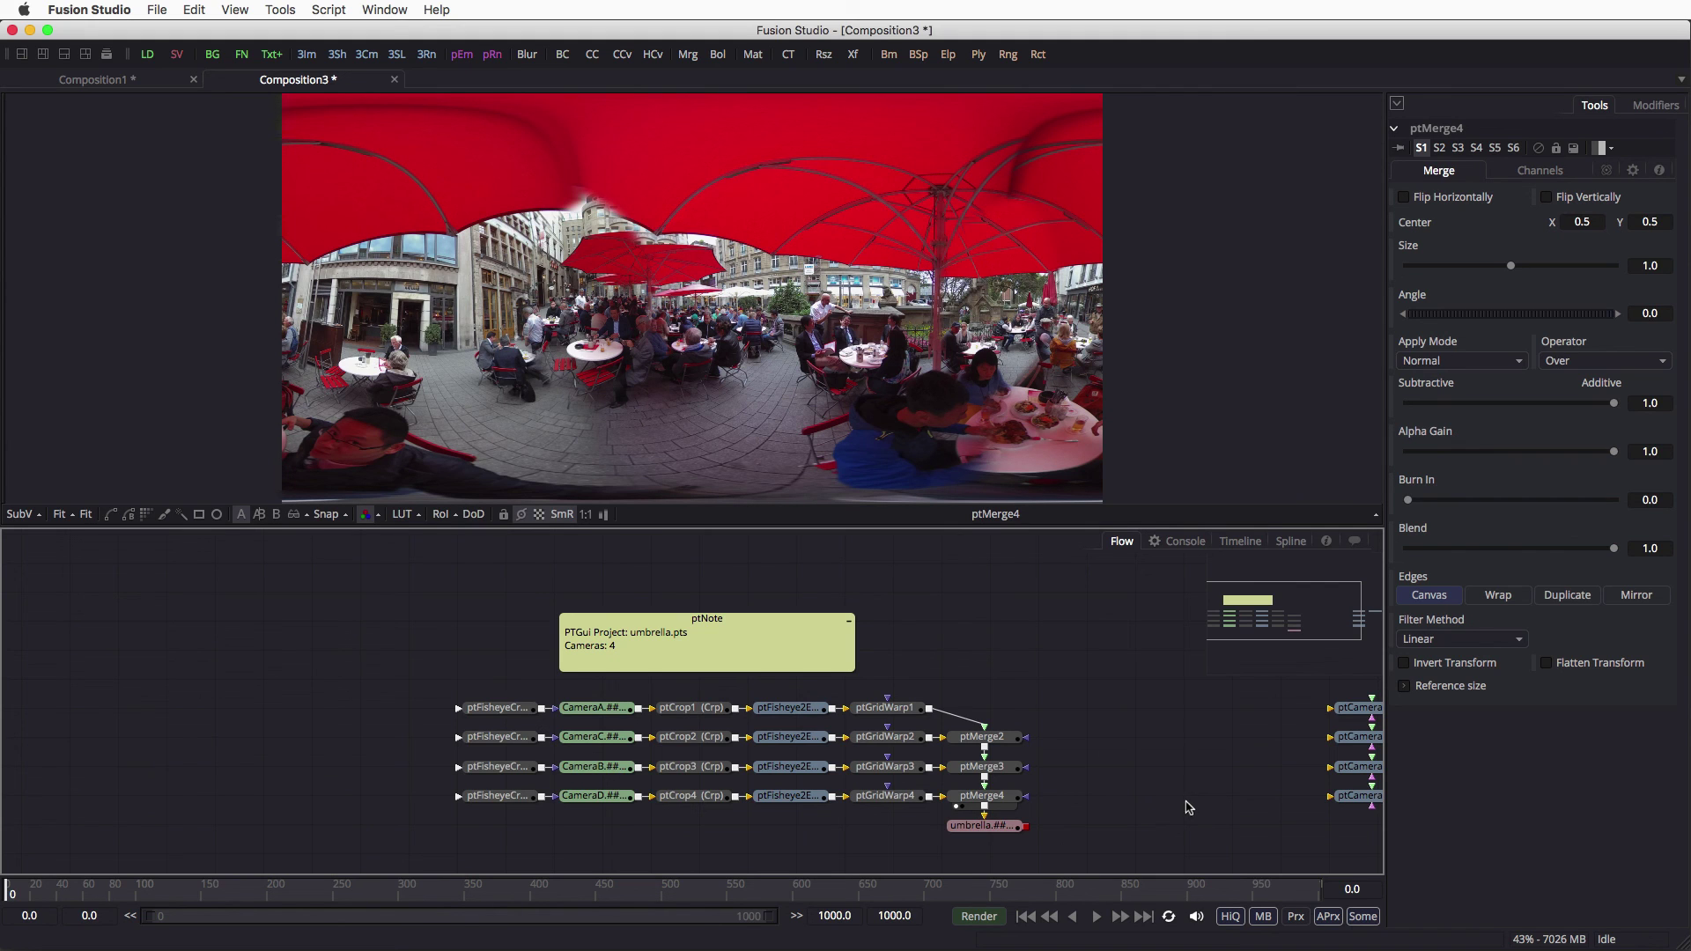
# Step: Load ptMerge3D1 into the 3D viewer and rotate and orbit the camera rig
pyautogui.moveTo(1159, 768); pyautogui.dragTo(1022, 762)
pyautogui.moveTo(1057, 685)
pyautogui.mouseDown()
pyautogui.moveTo(742, 394)
pyautogui.moveTo(672, 356)
pyautogui.mouseUp()
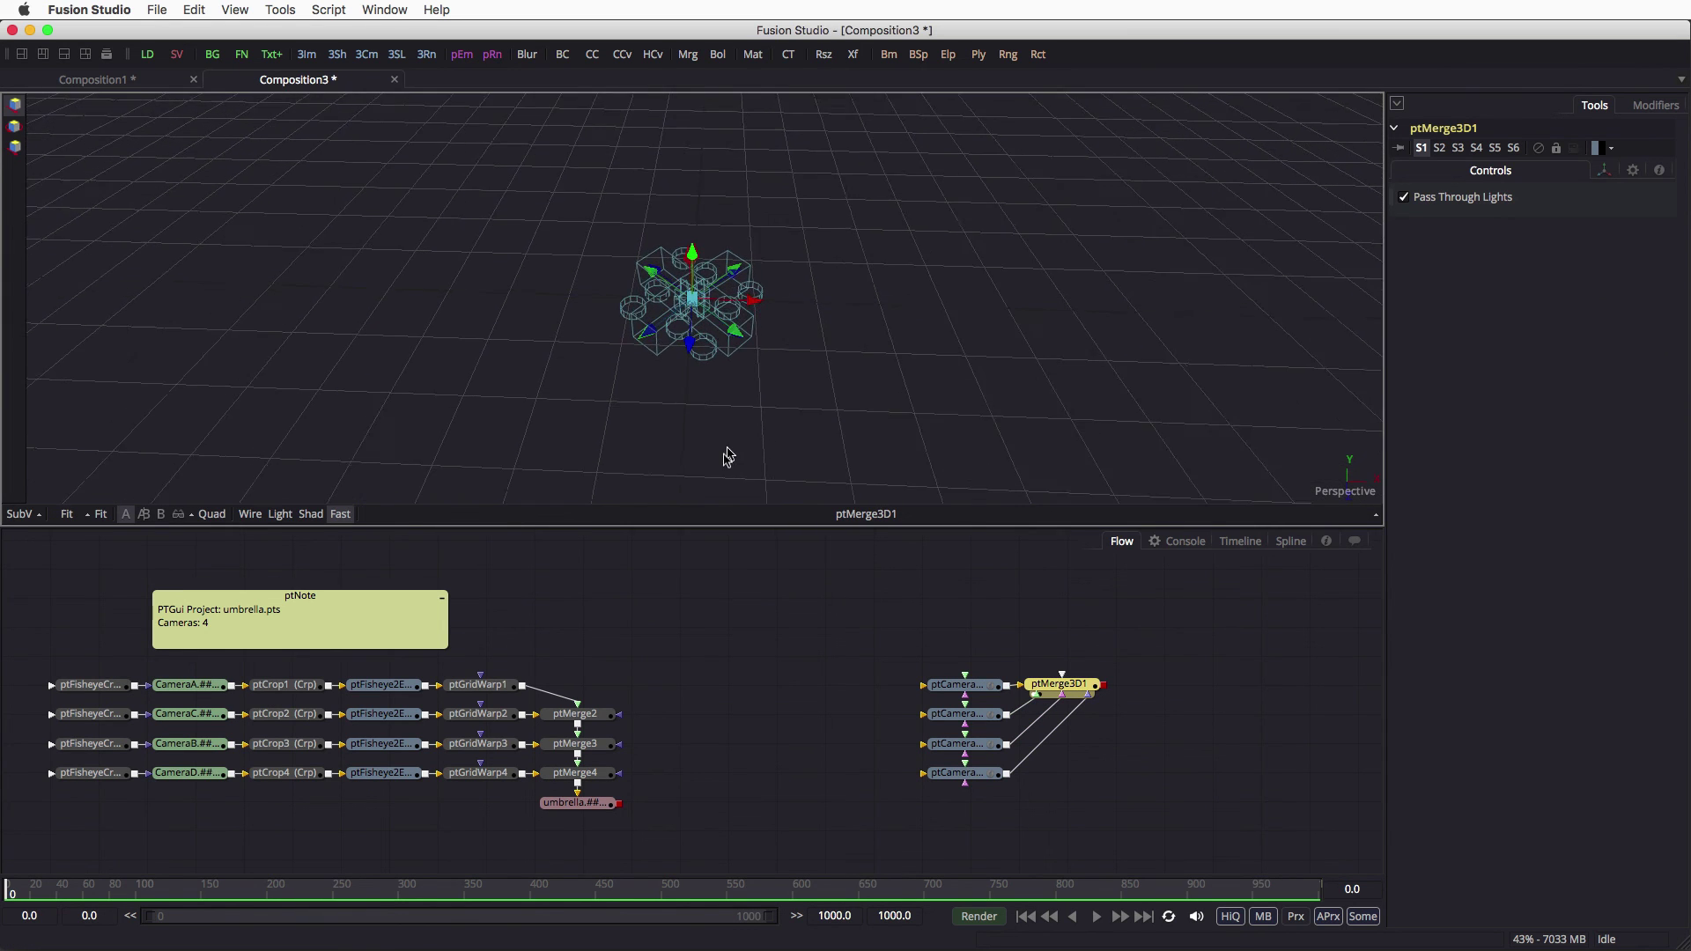
pyautogui.click(15, 128)
pyautogui.moveTo(691, 359); pyautogui.dragTo(693, 174)
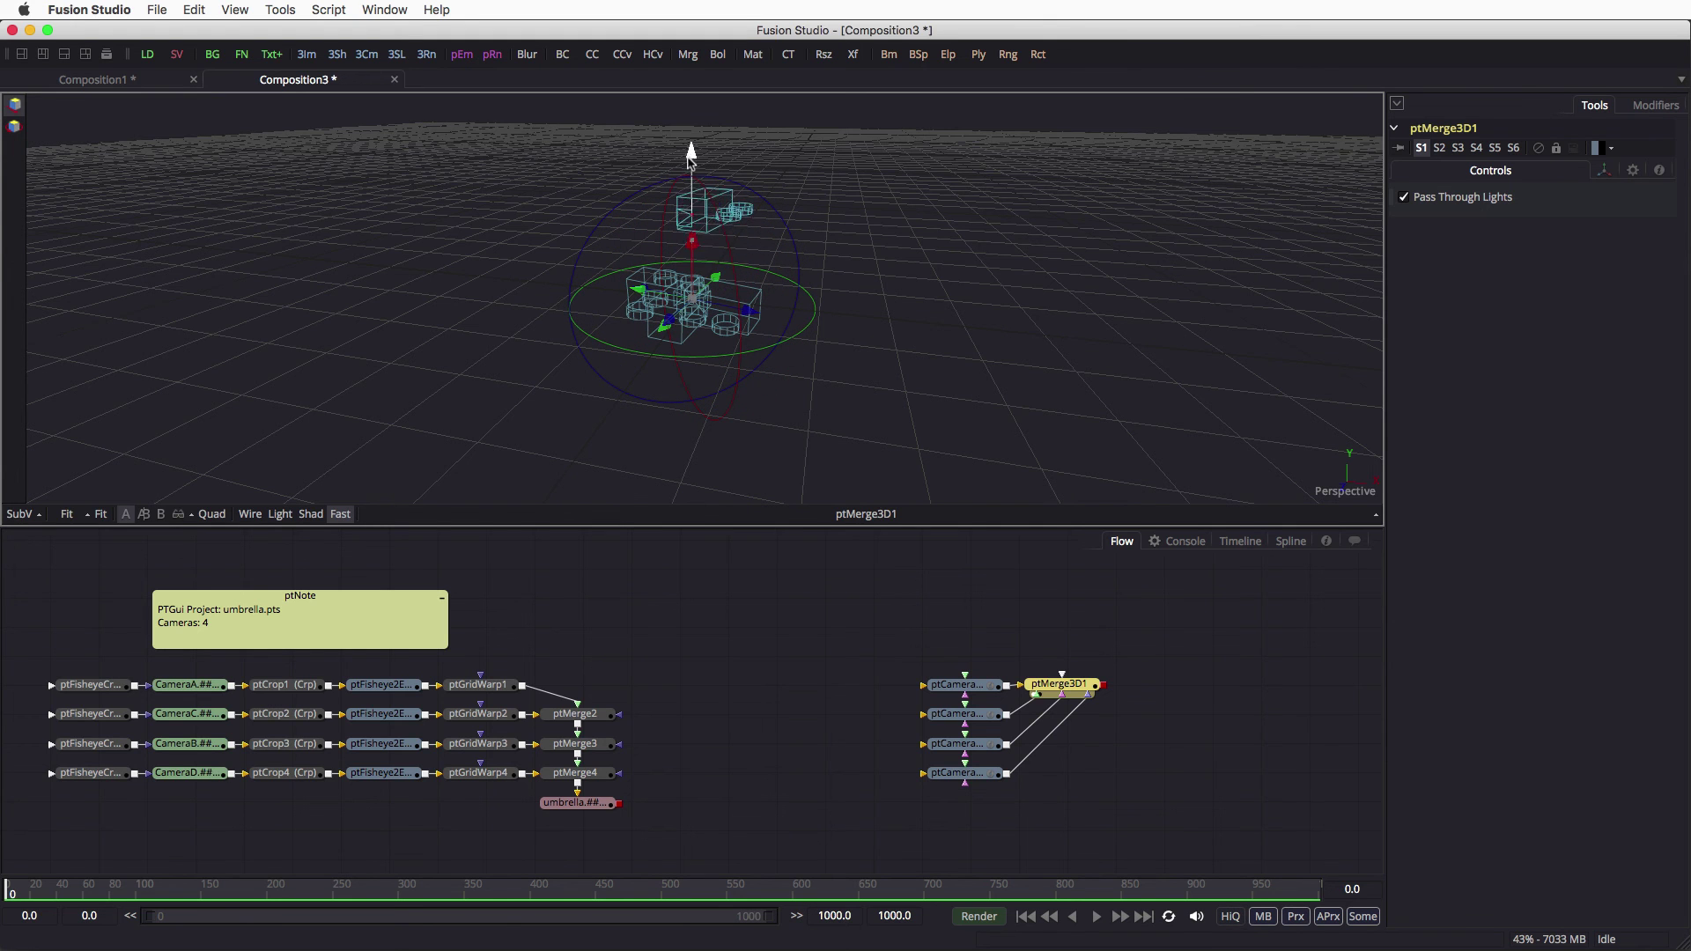
pyautogui.moveTo(810, 333); pyautogui.dragTo(785, 446)
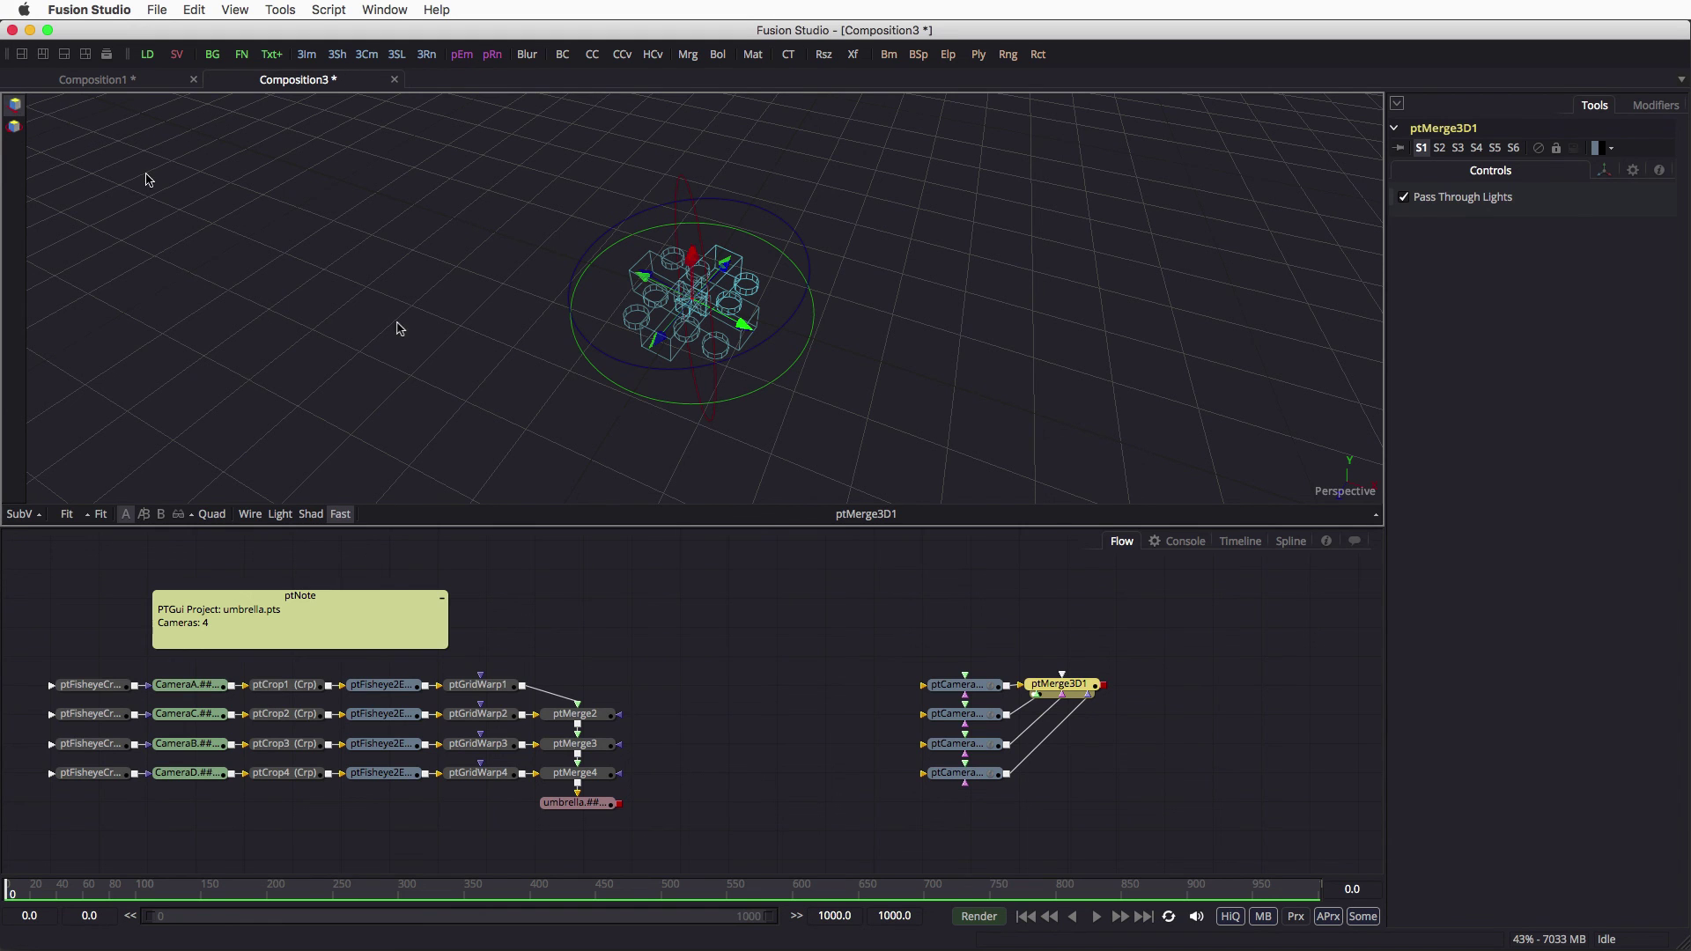
# Step: View ptCamera3D1 through ptCamera3D4 individually, then all four merged in ptMerge3D1
pyautogui.click(974, 686)
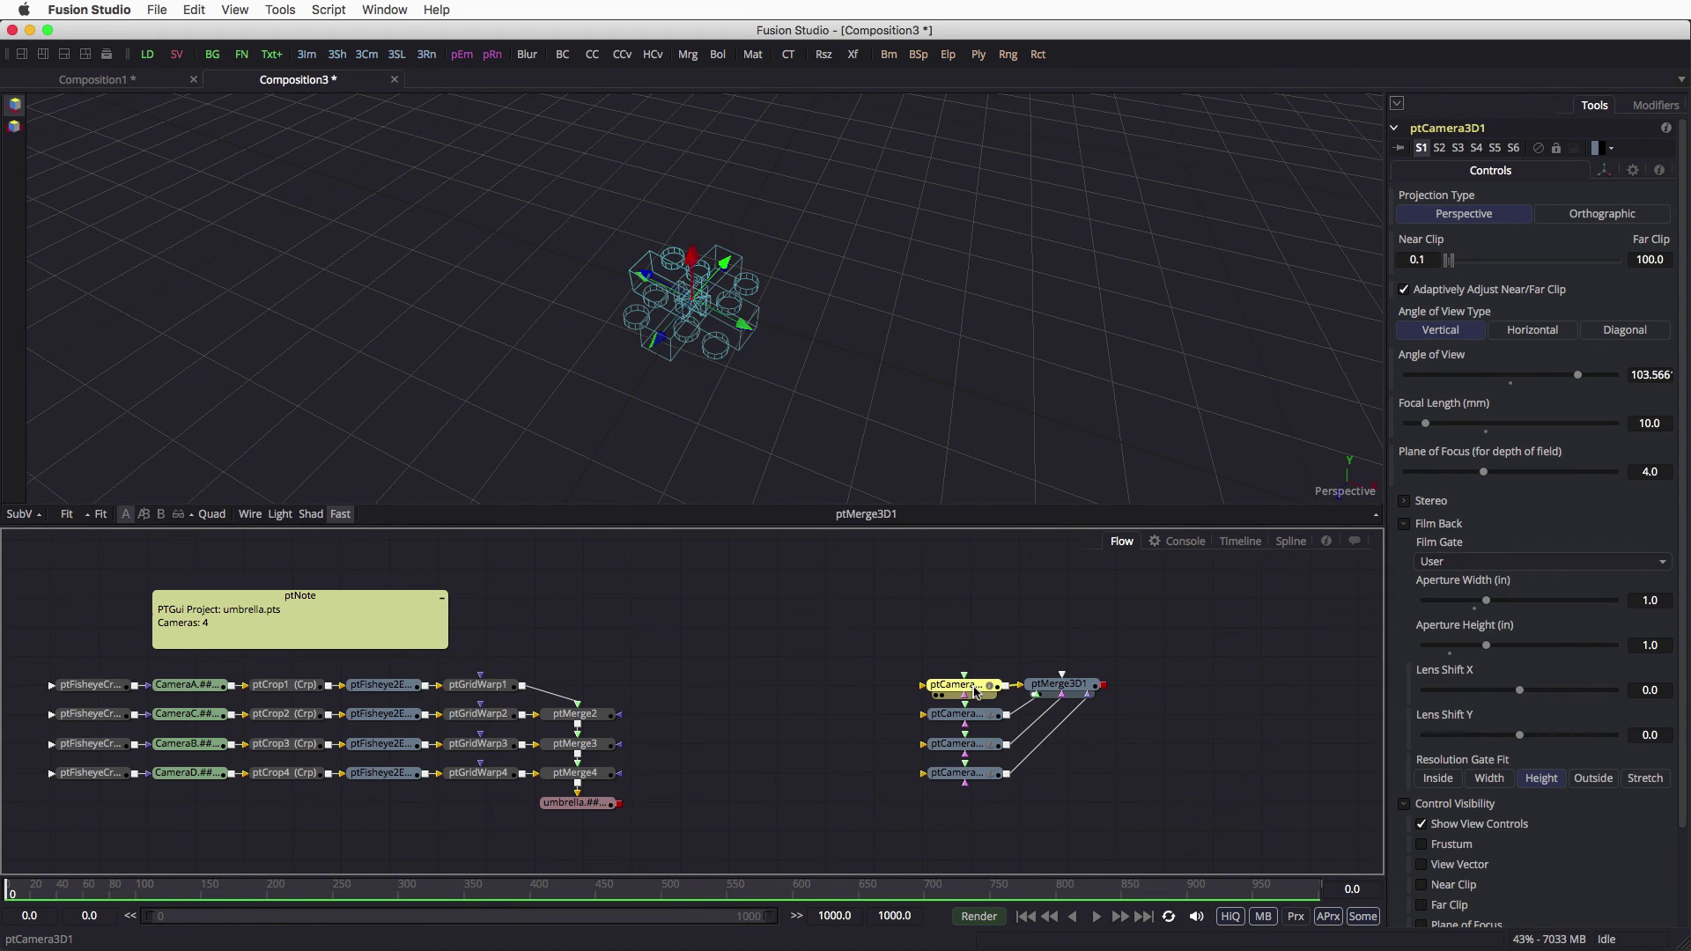
pyautogui.click(977, 715)
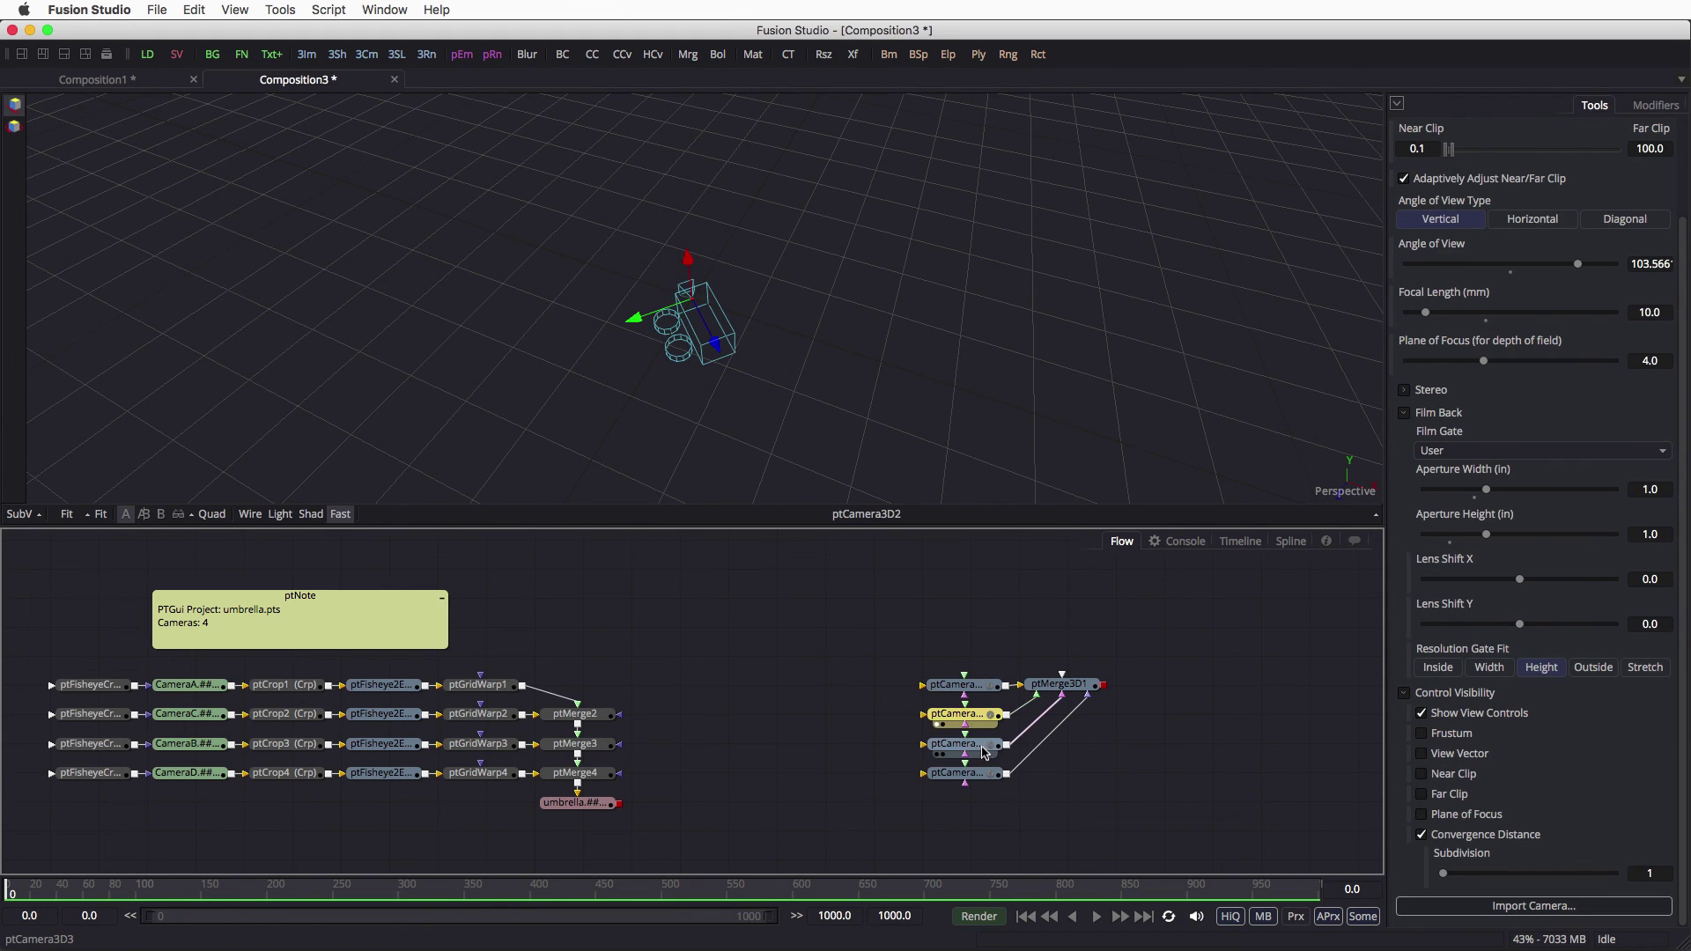
pyautogui.click(983, 746)
pyautogui.click(968, 774)
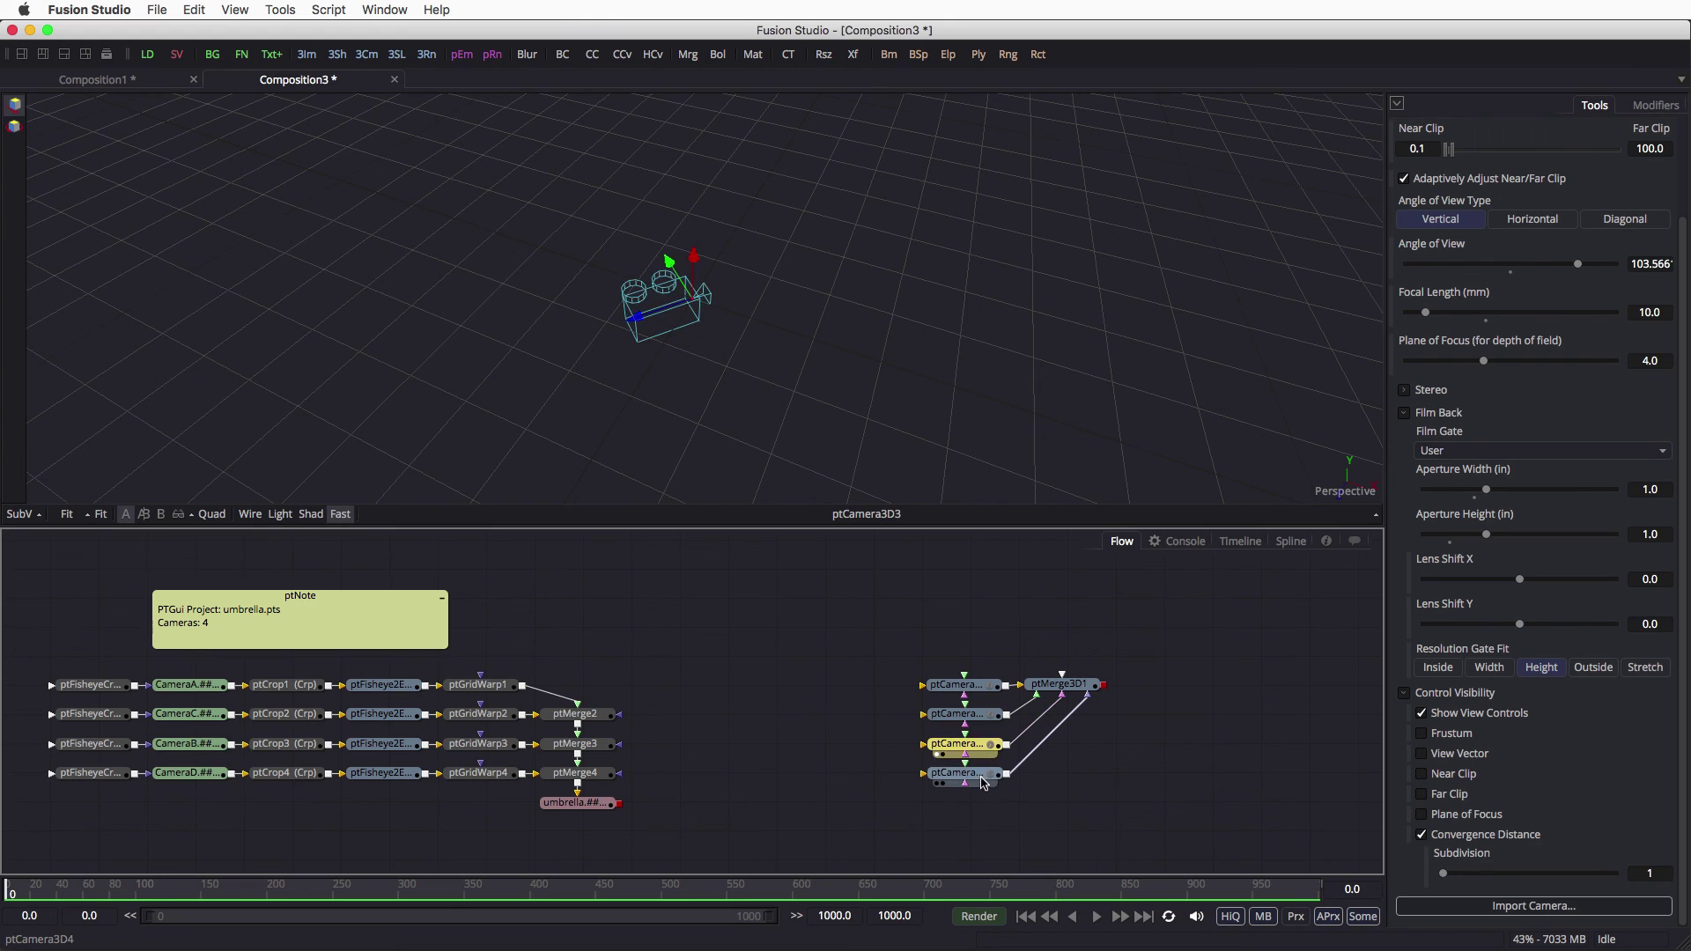
pyautogui.click(1076, 696)
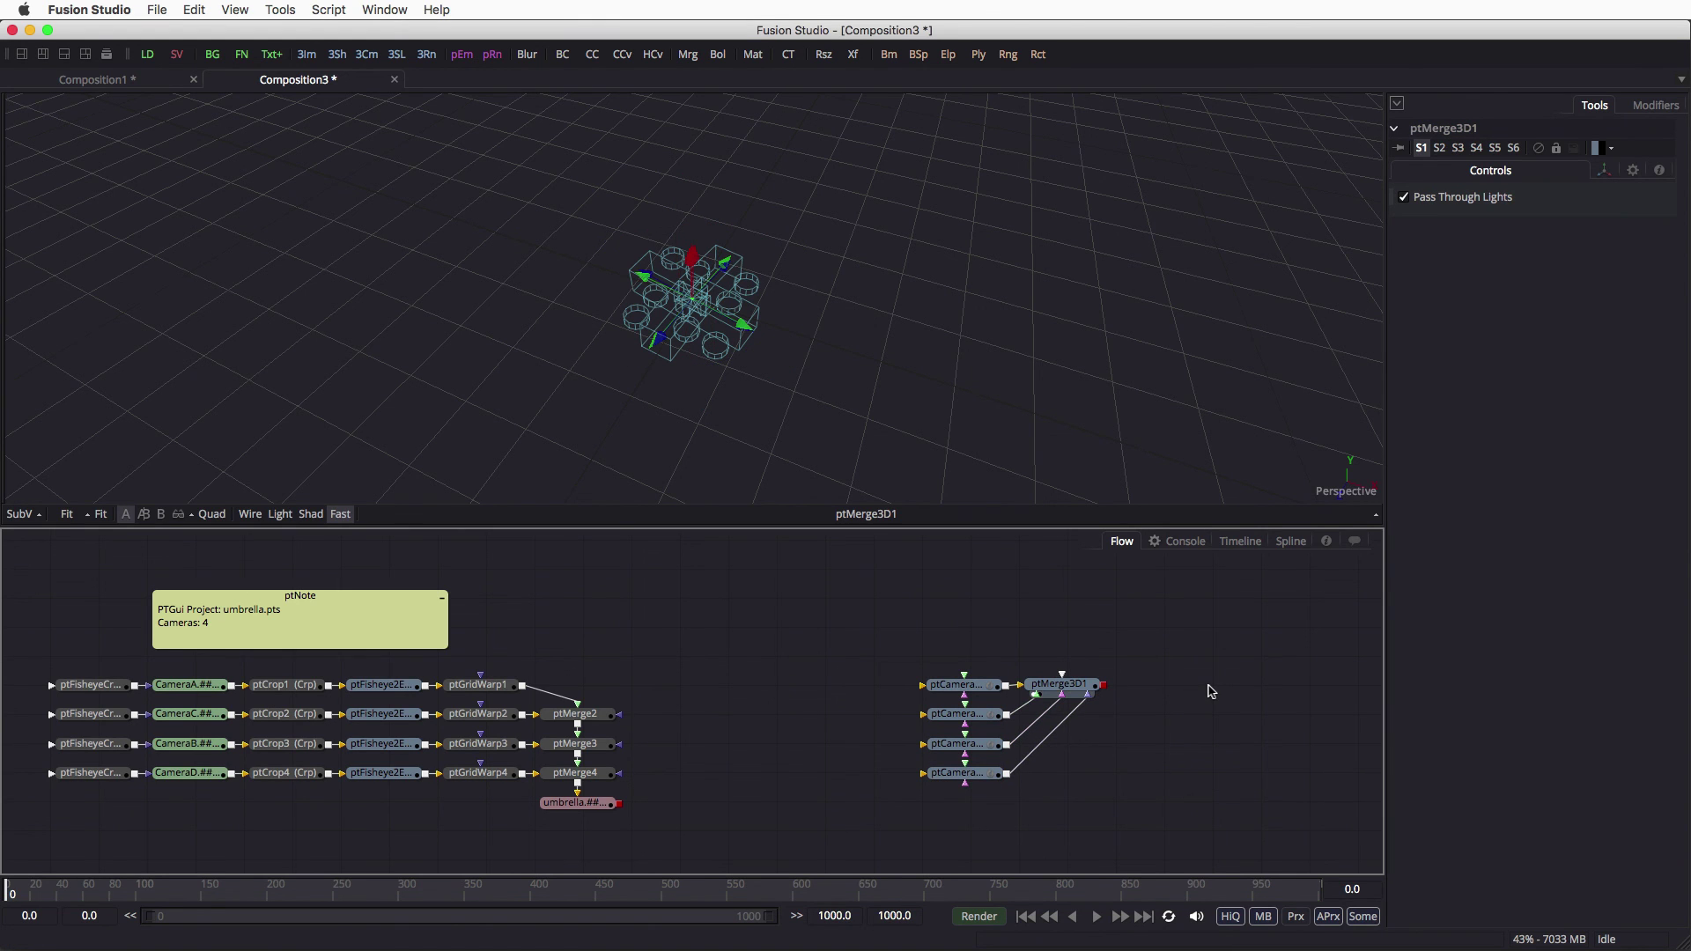